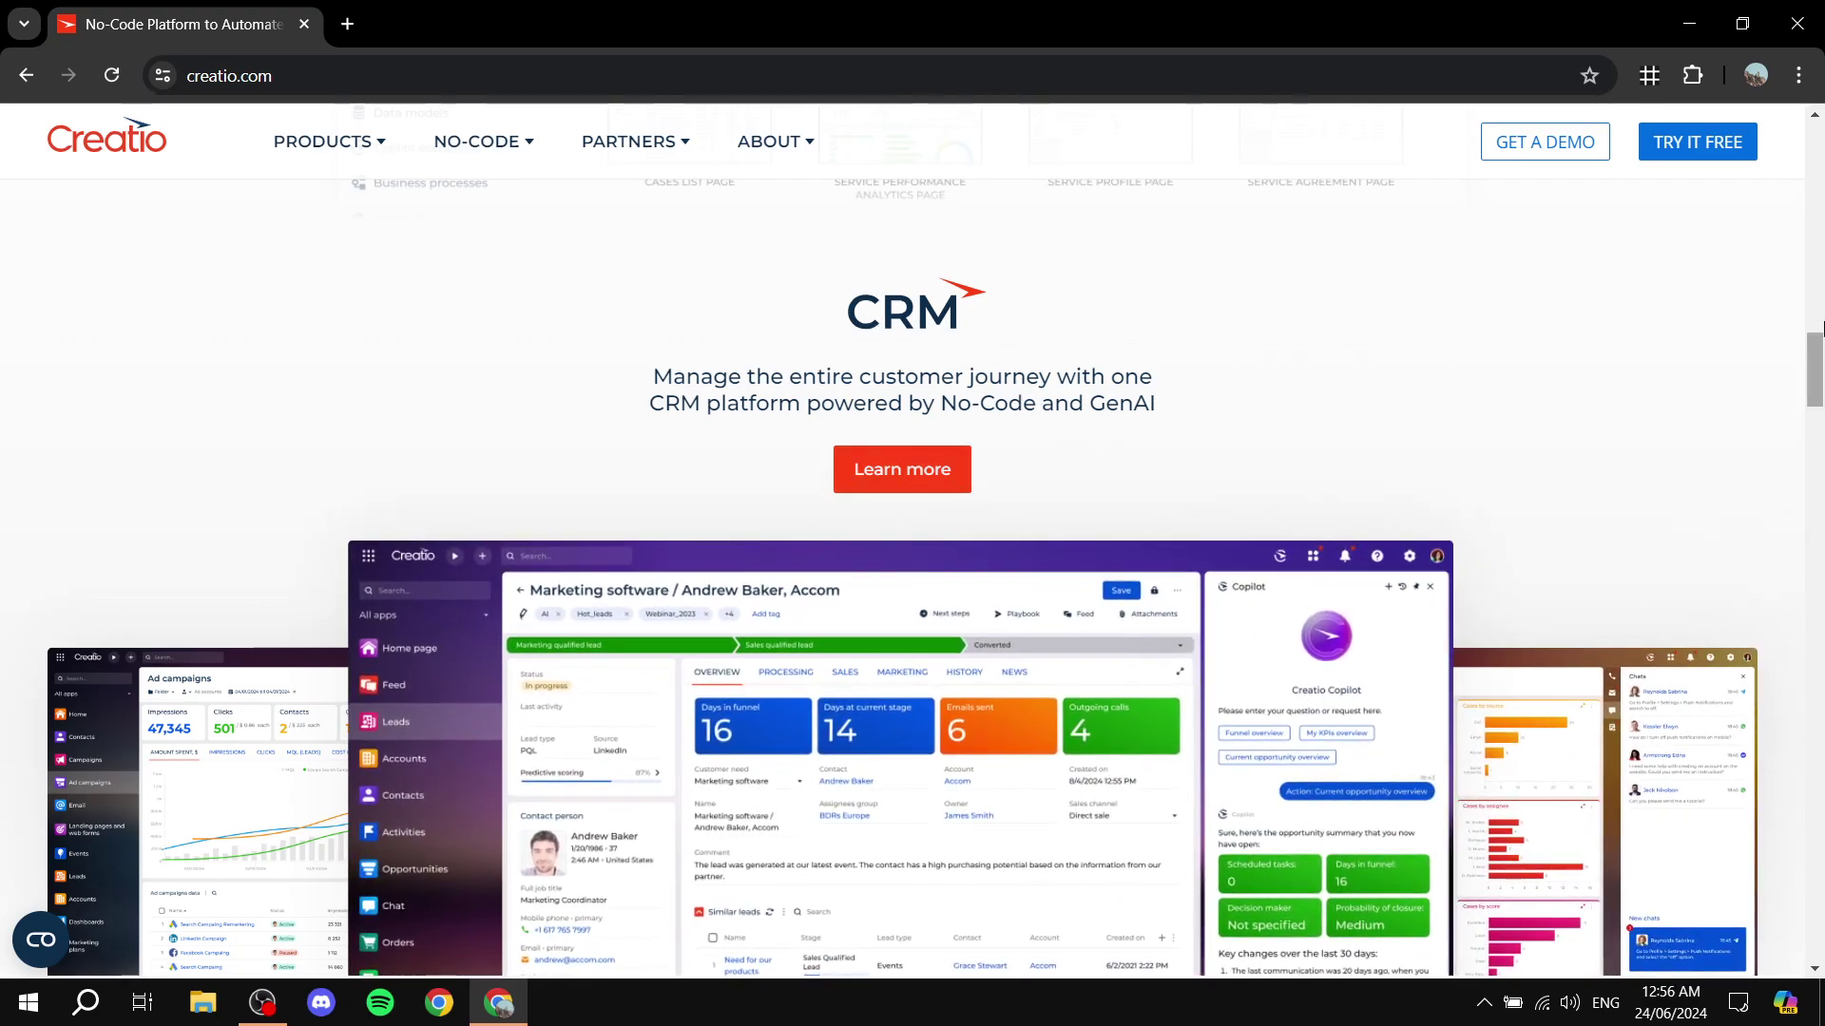
Start the free trial of the full CRM product, allow the selected cookies and go to the business email field of the sign-up form.
left_click(1684, 148)
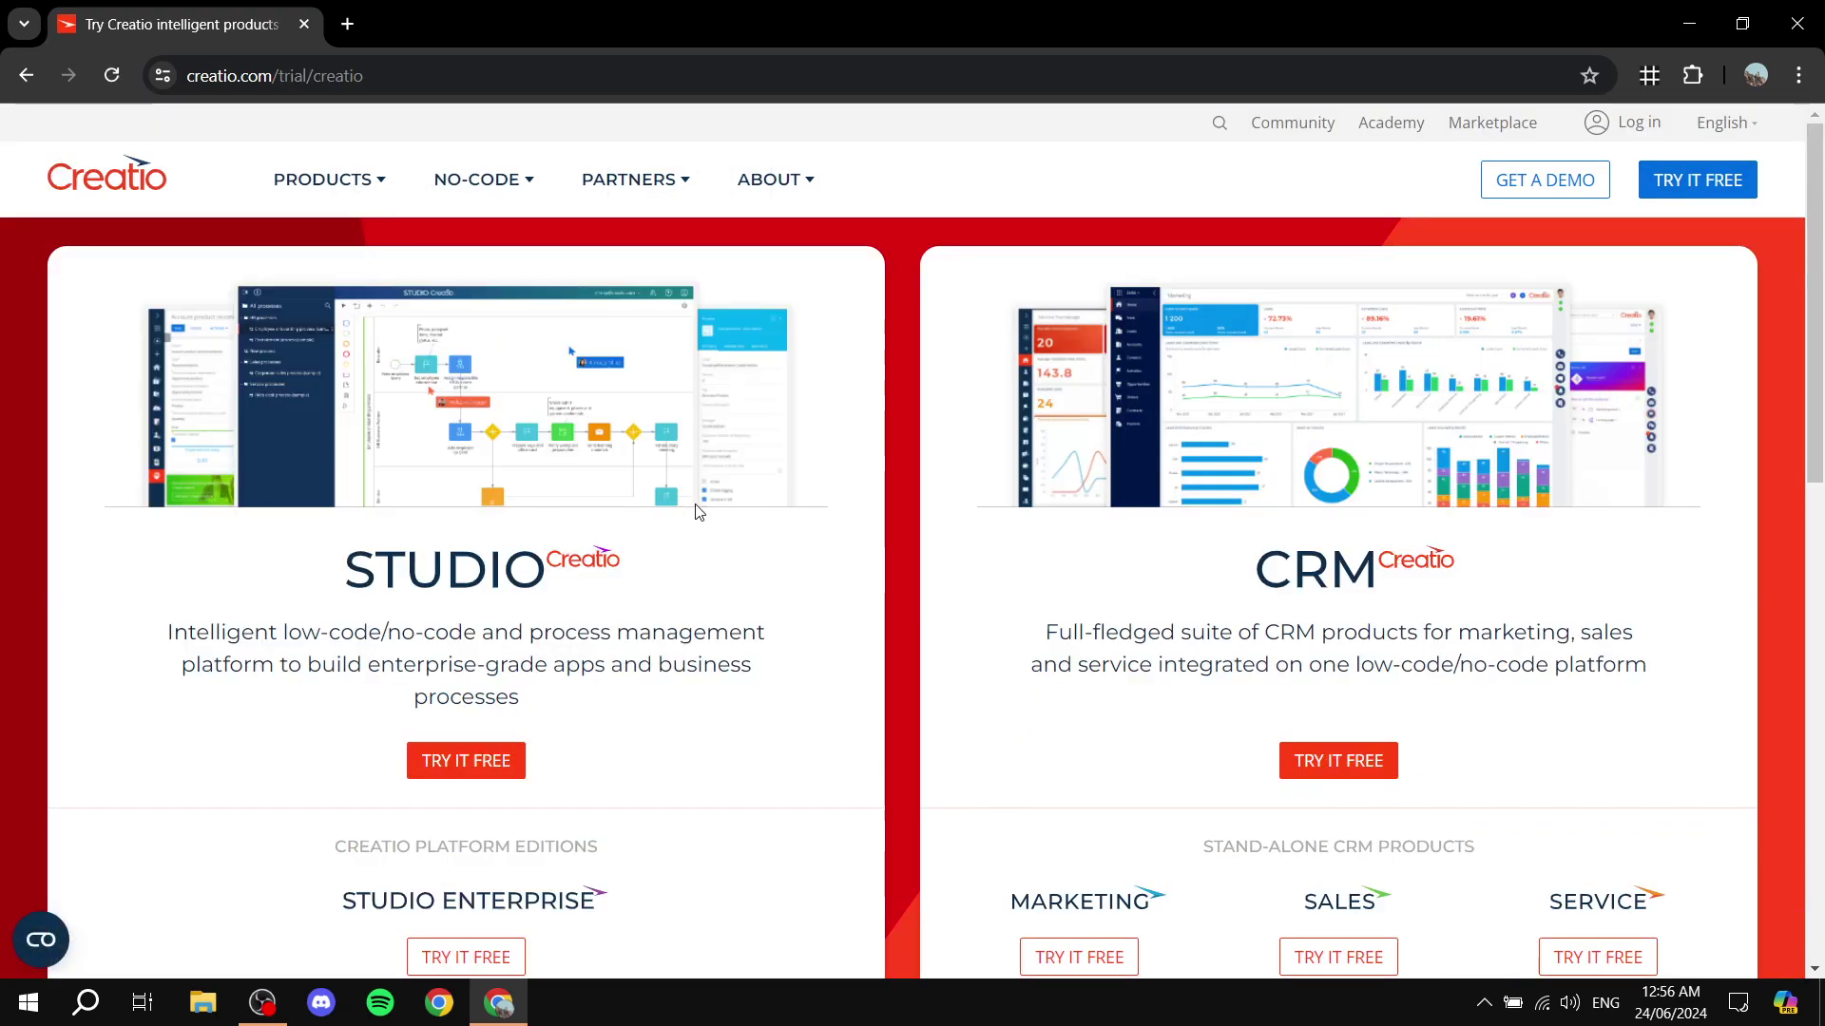
scroll(998, 636, "down", 3)
scroll(1495, 394, "up", 1)
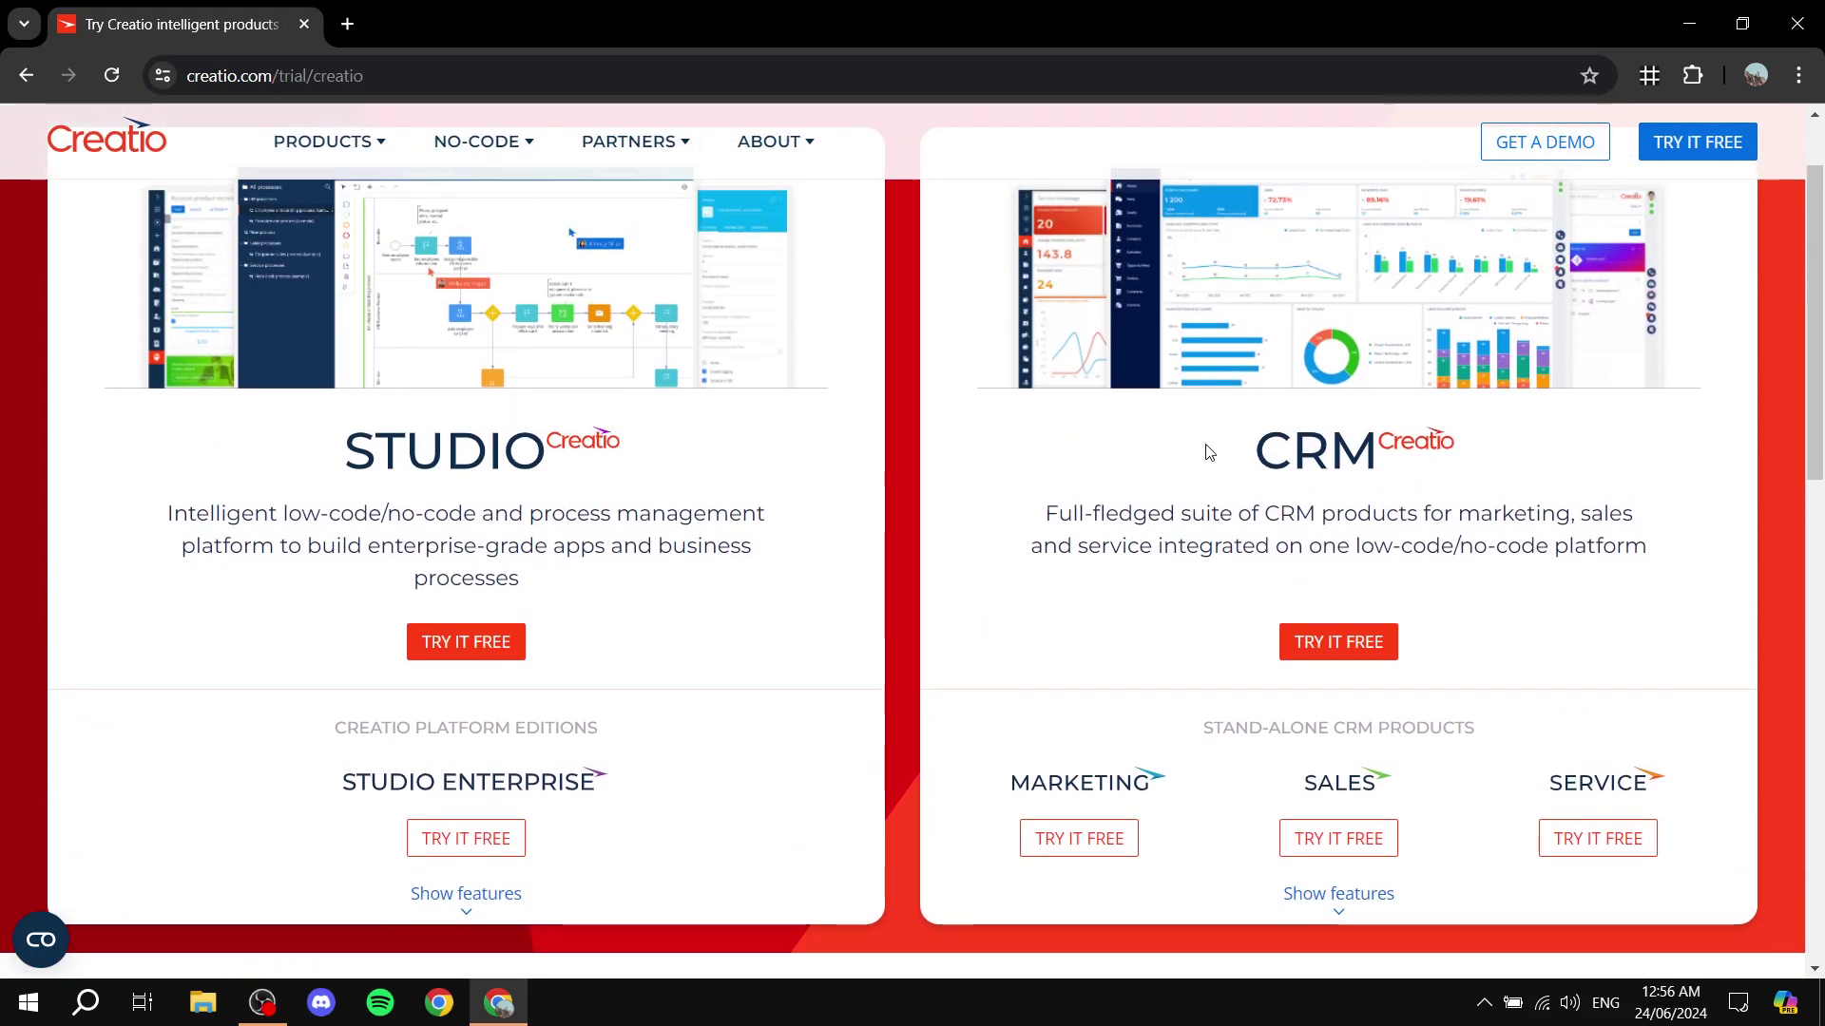
triple_click(1476, 453)
left_click(1476, 452)
left_click(1335, 650)
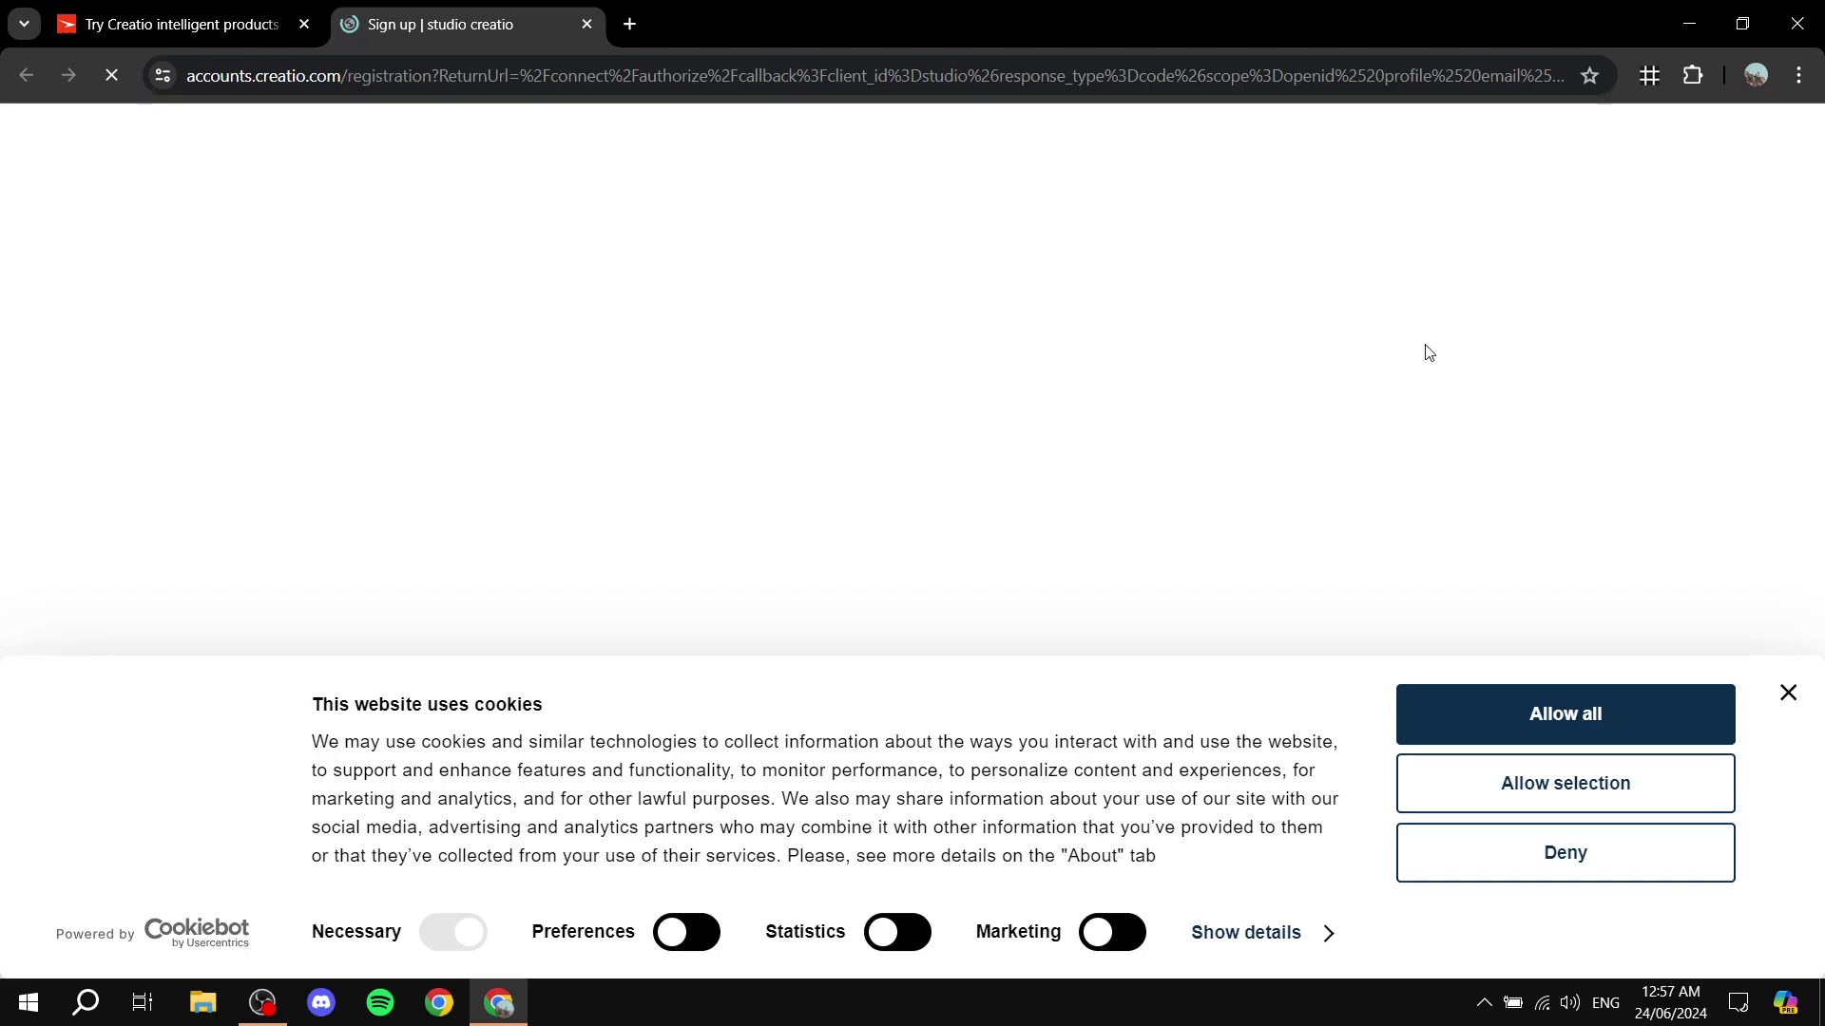
left_click(1577, 786)
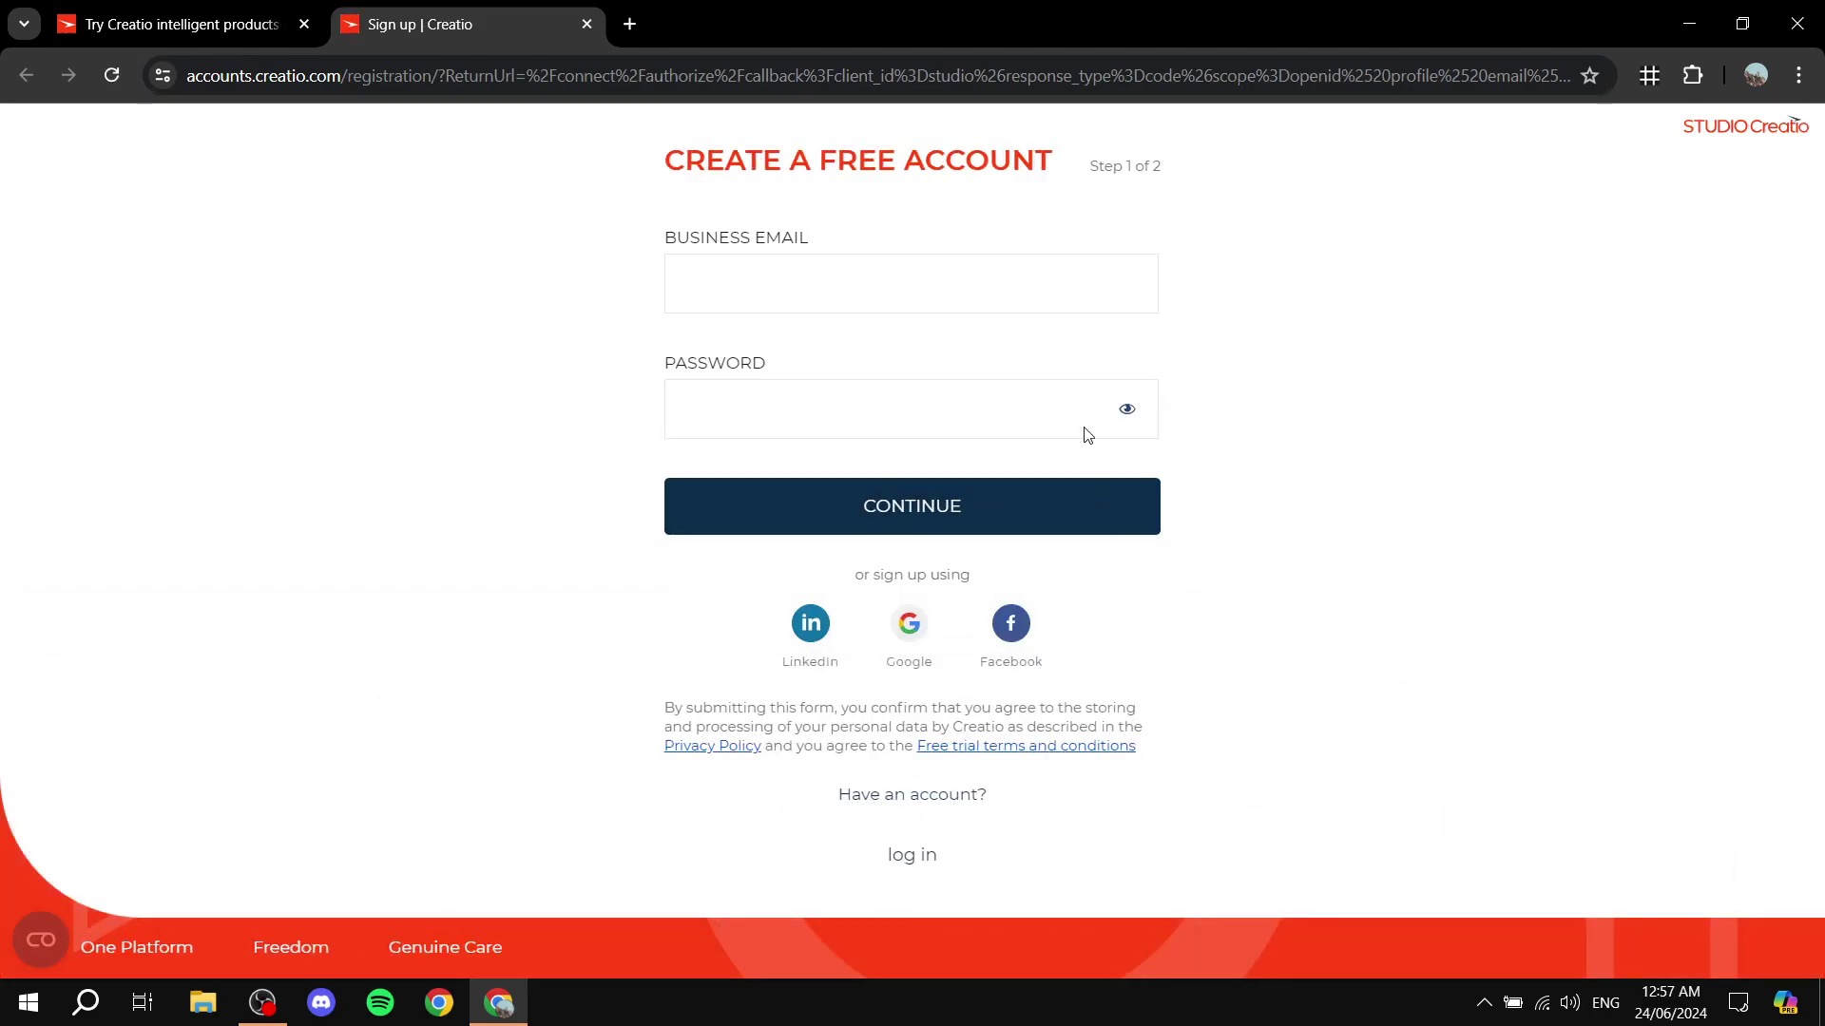
left_click(908, 295)
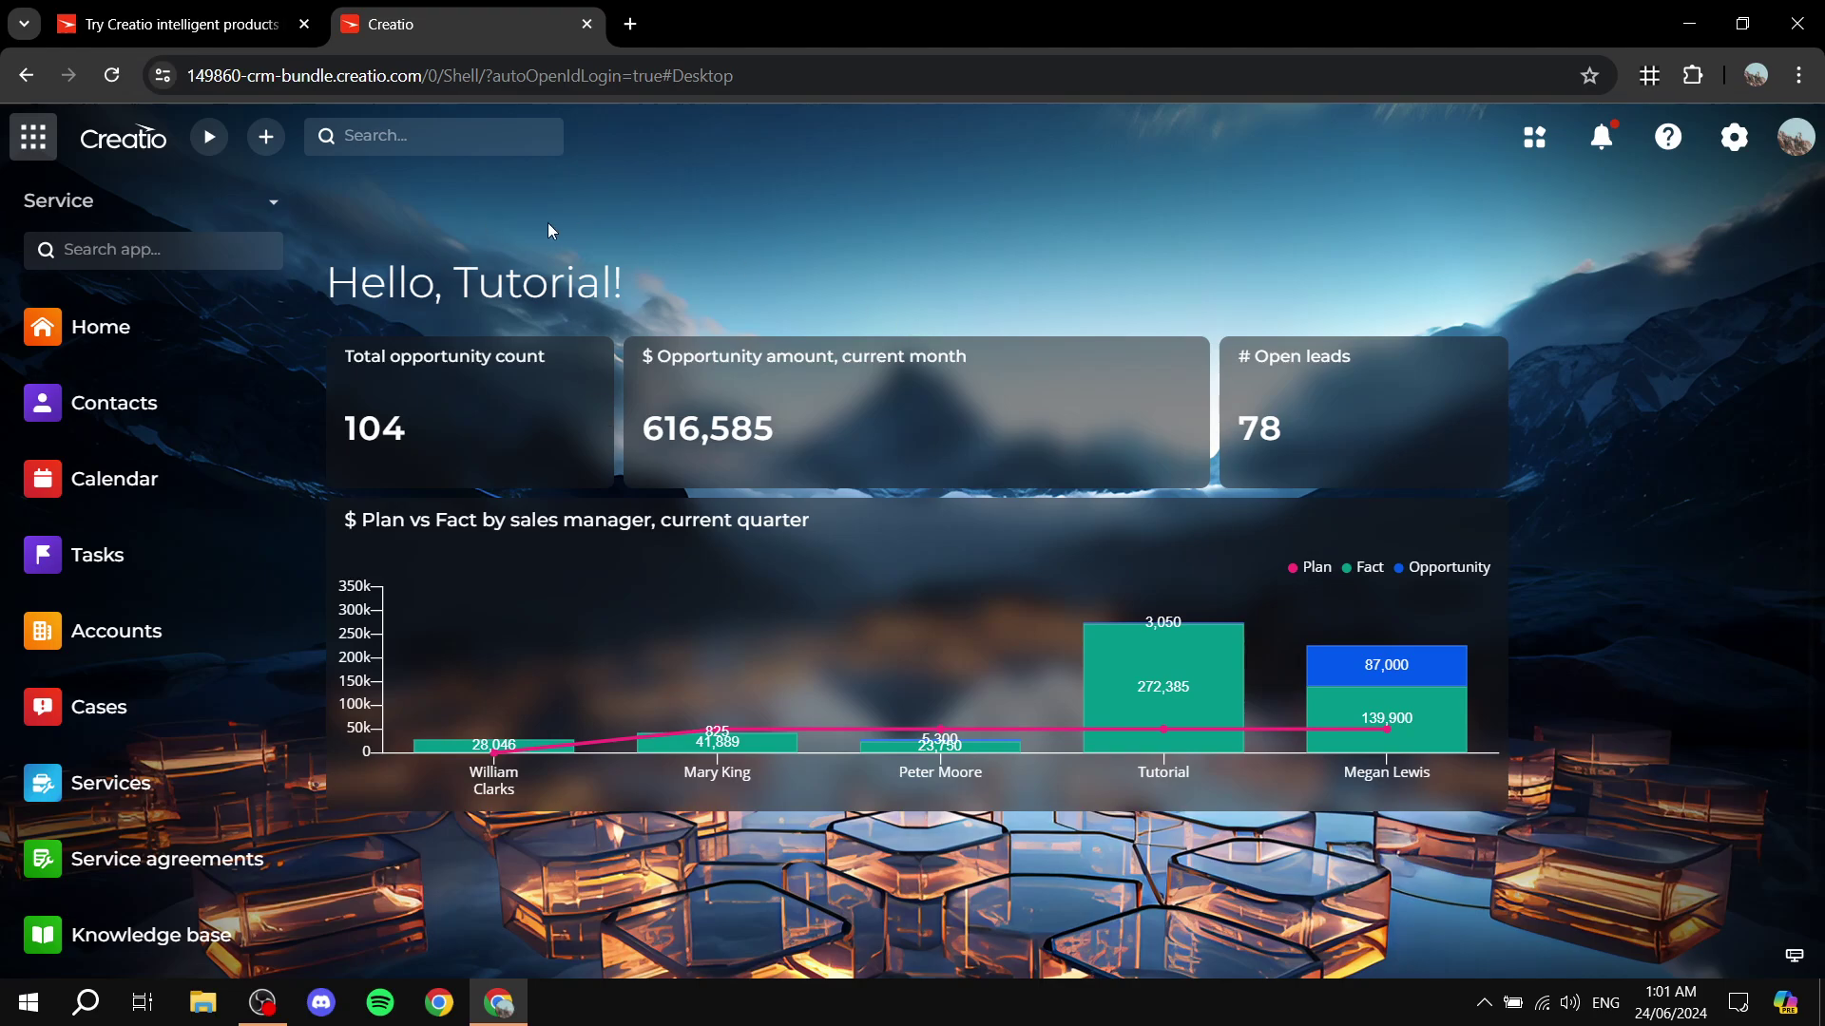
Examine the desktop's opportunity and lead metrics, the plan versus fact chart and the sections of the Service workplace.
scroll(975, 275, "down", 2)
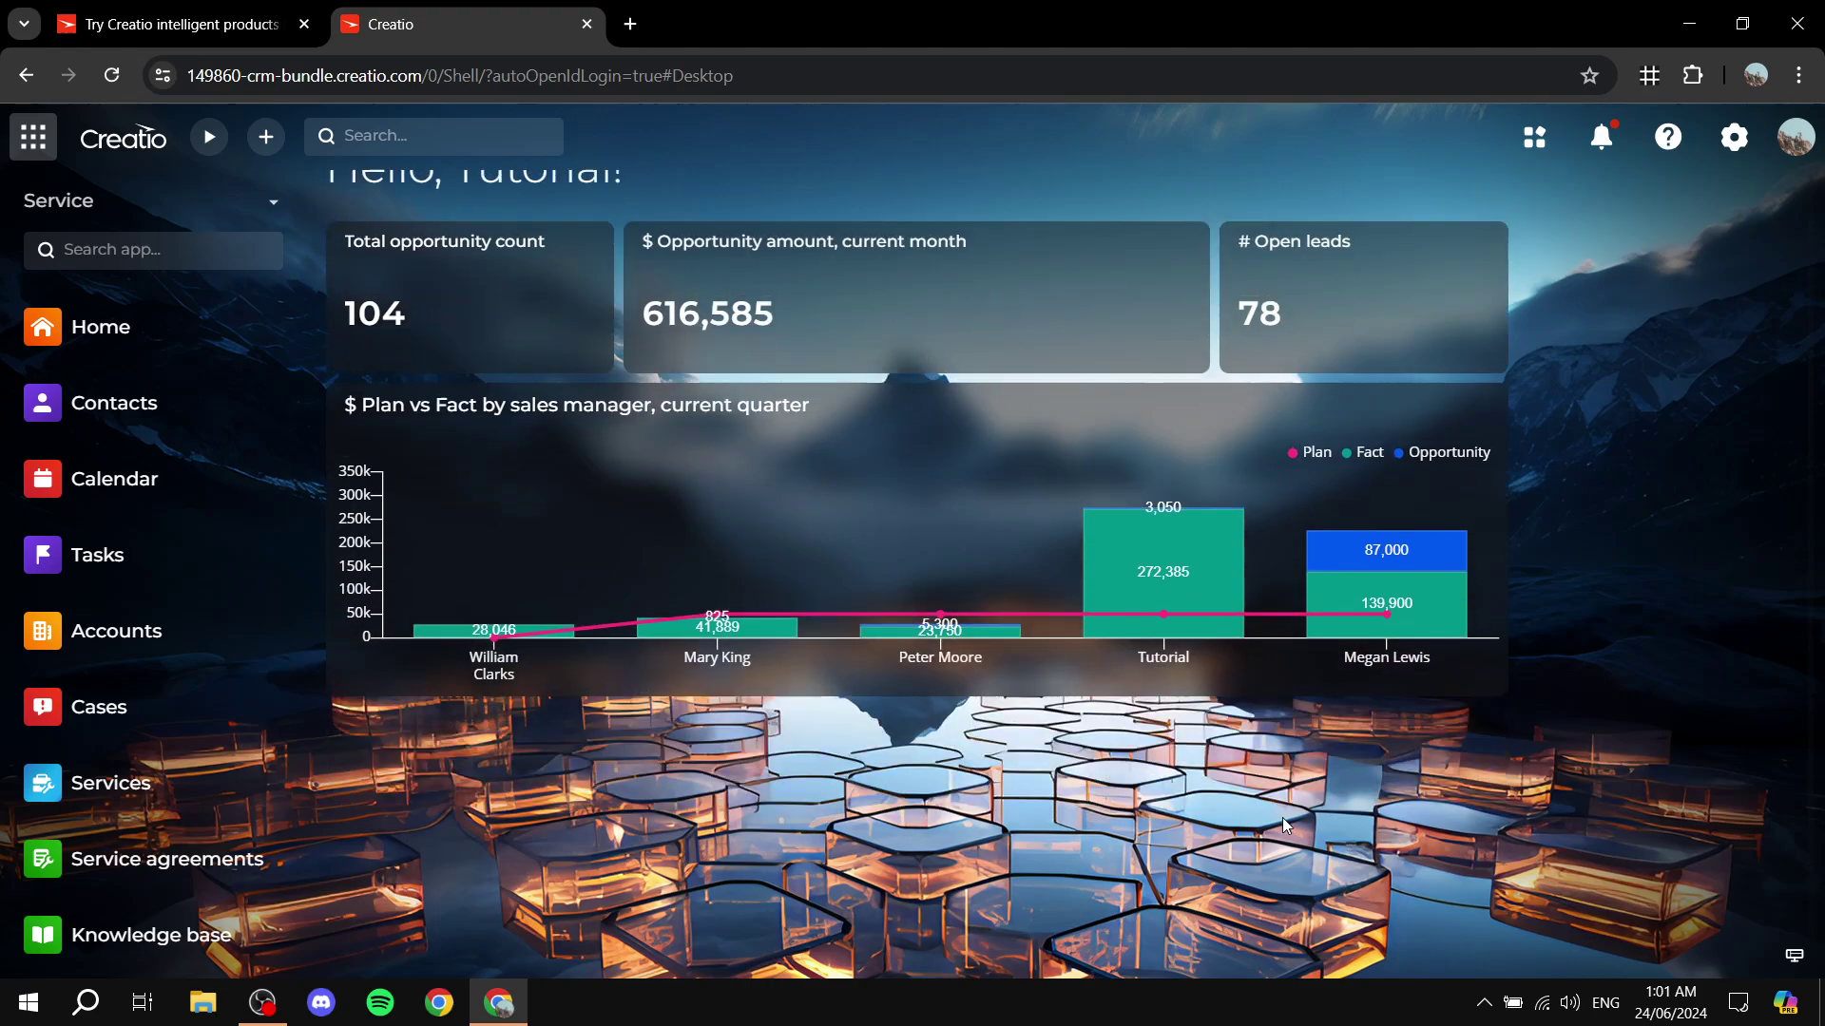
scroll(977, 293, "up", 2)
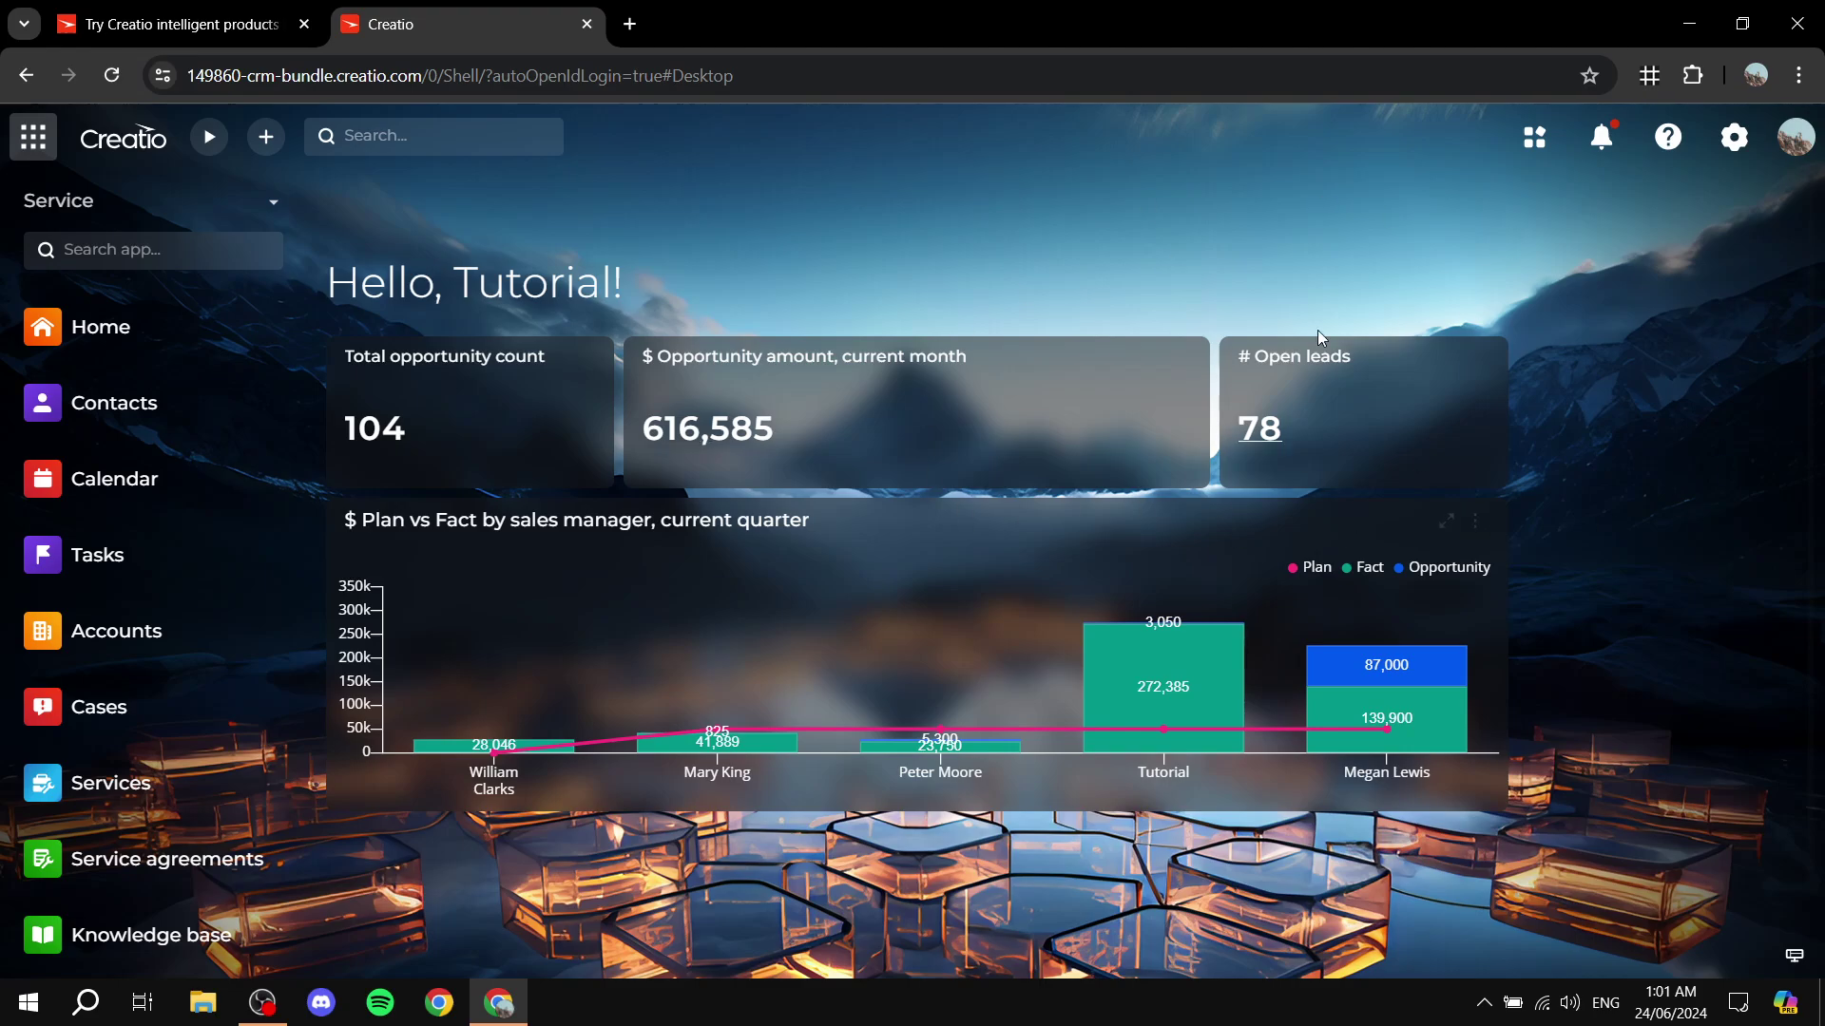
mouse_move(920, 643)
scroll(686, 188, "down", 2)
scroll(688, 253, "up", 2)
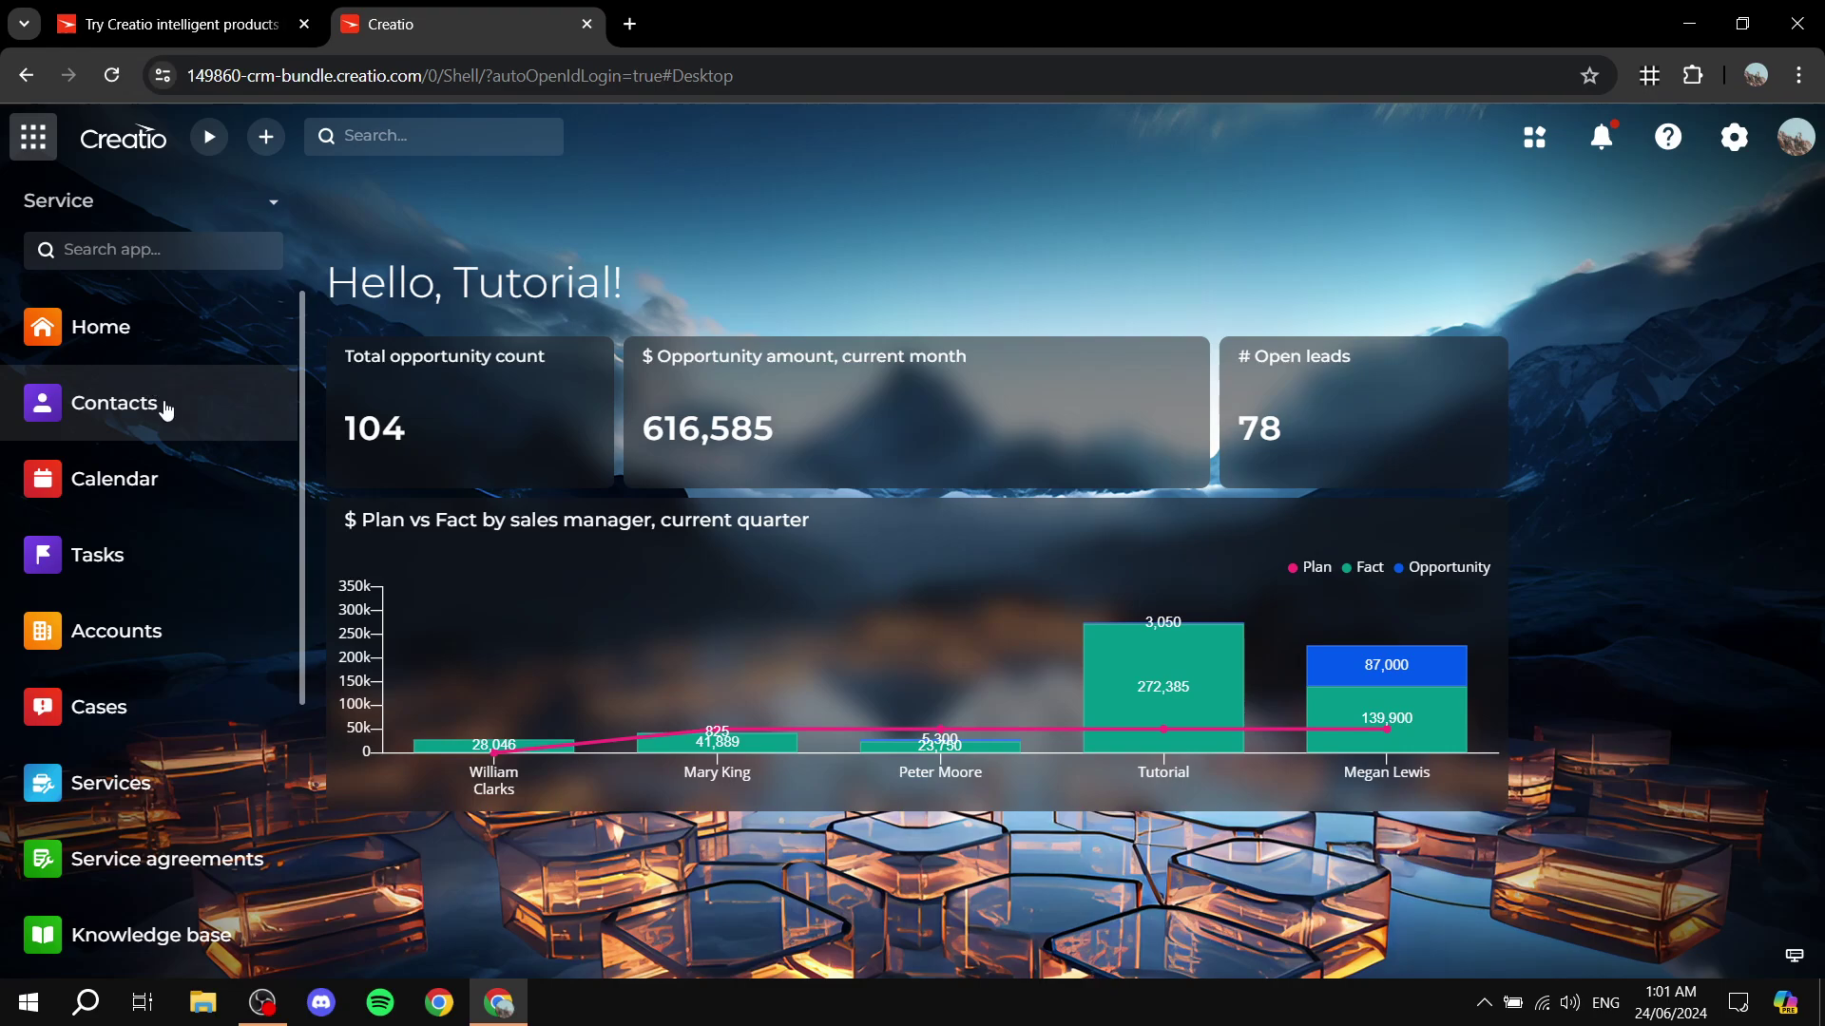
scroll(171, 550, "down", 4)
scroll(155, 684, "up", 4)
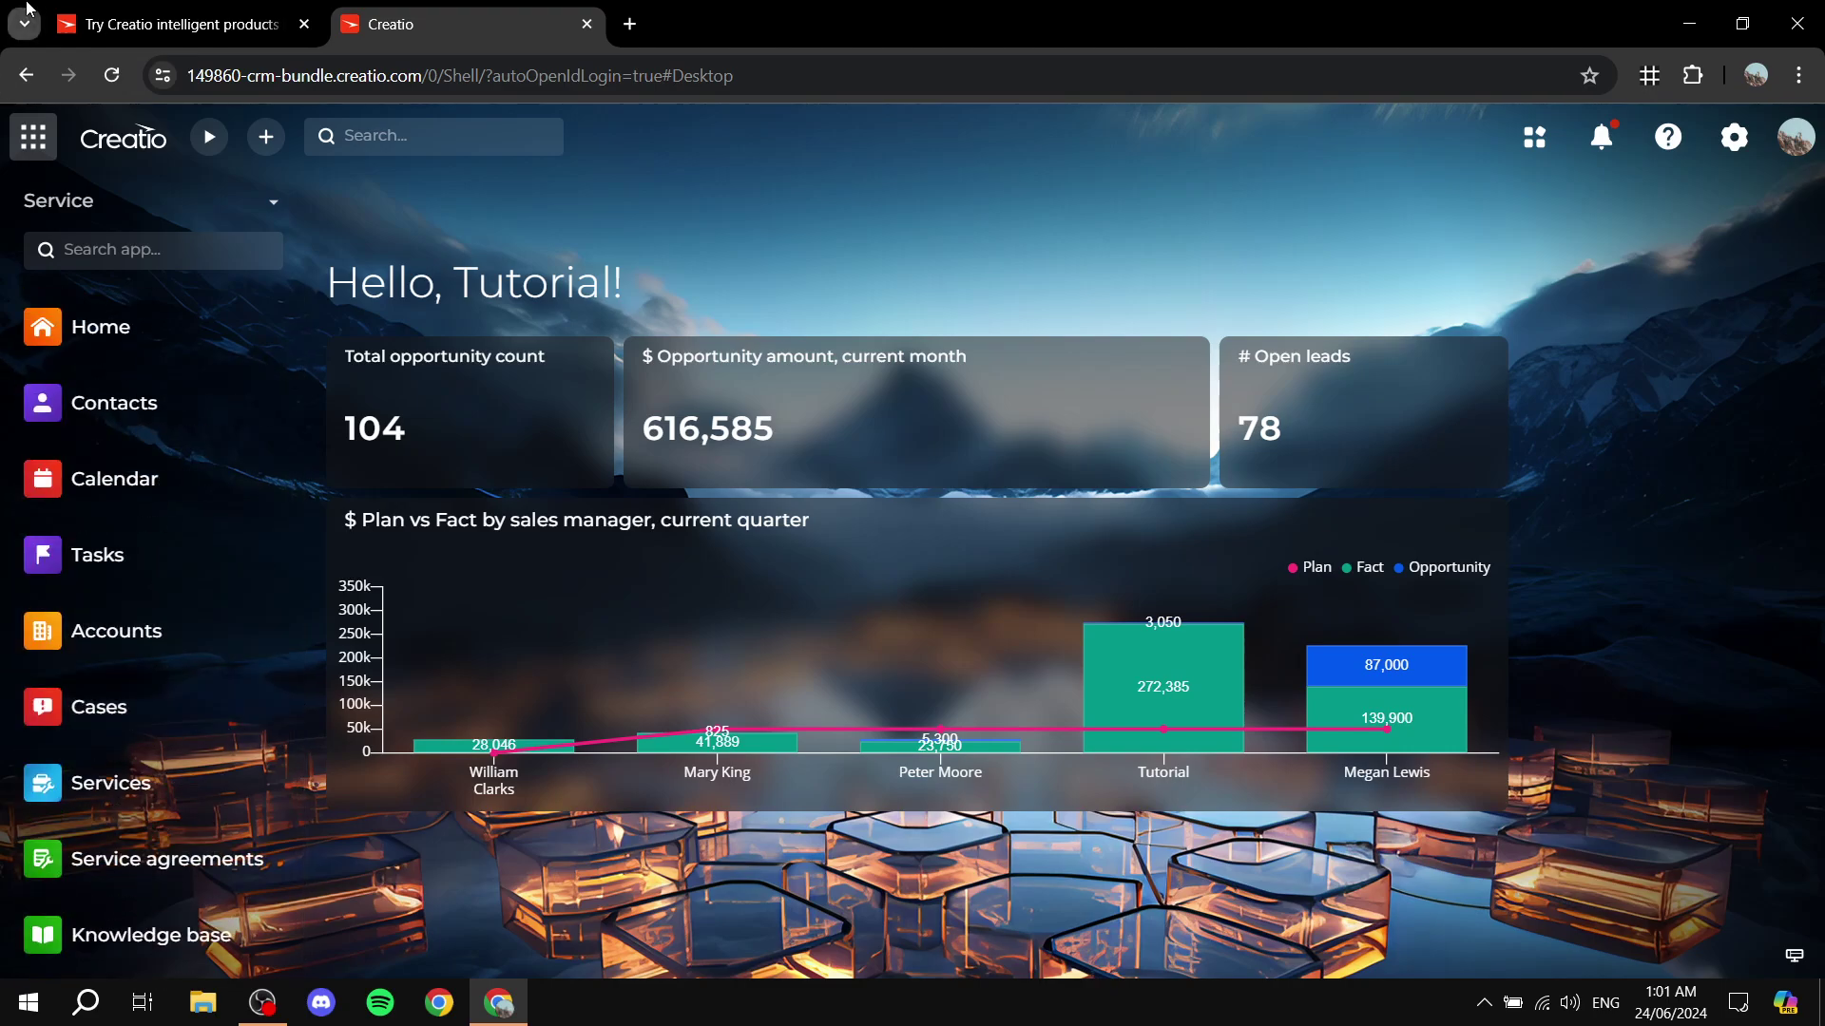
left_click(33, 137)
left_click(33, 137)
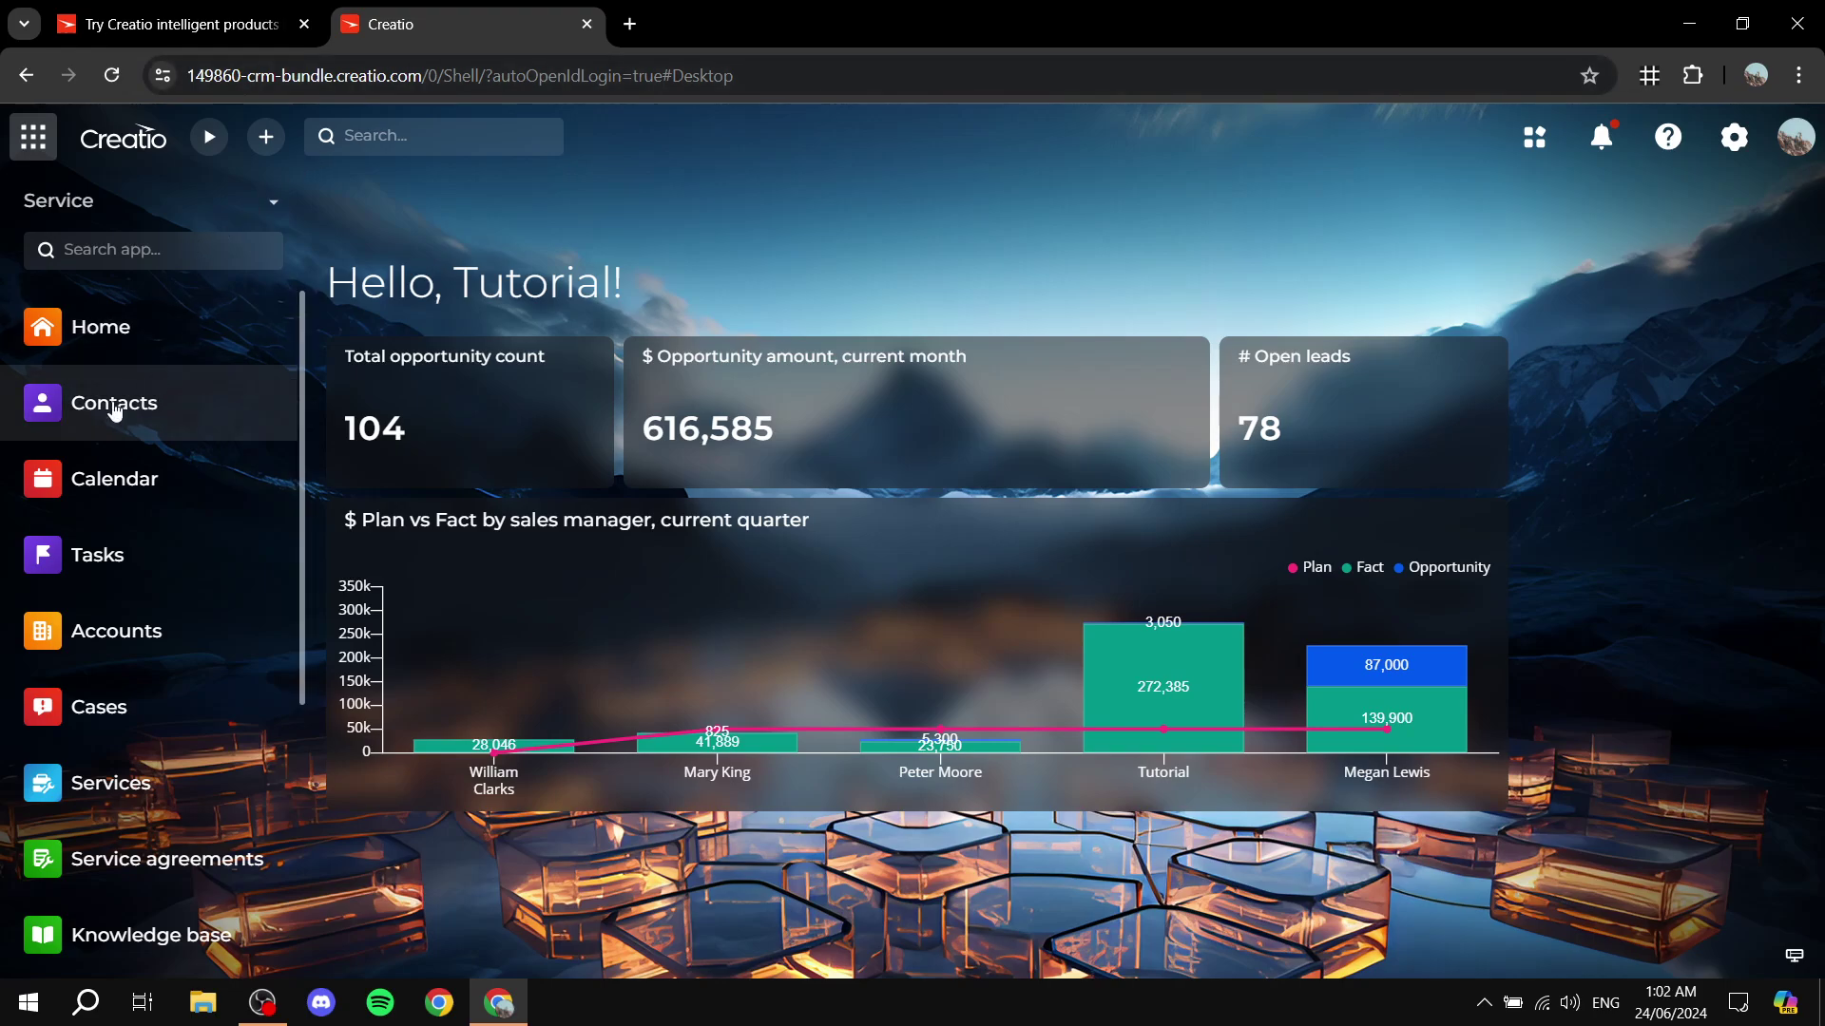
Open the Service homepage and review its case metrics and charts by service, category, assignee and score.
left_click(112, 348)
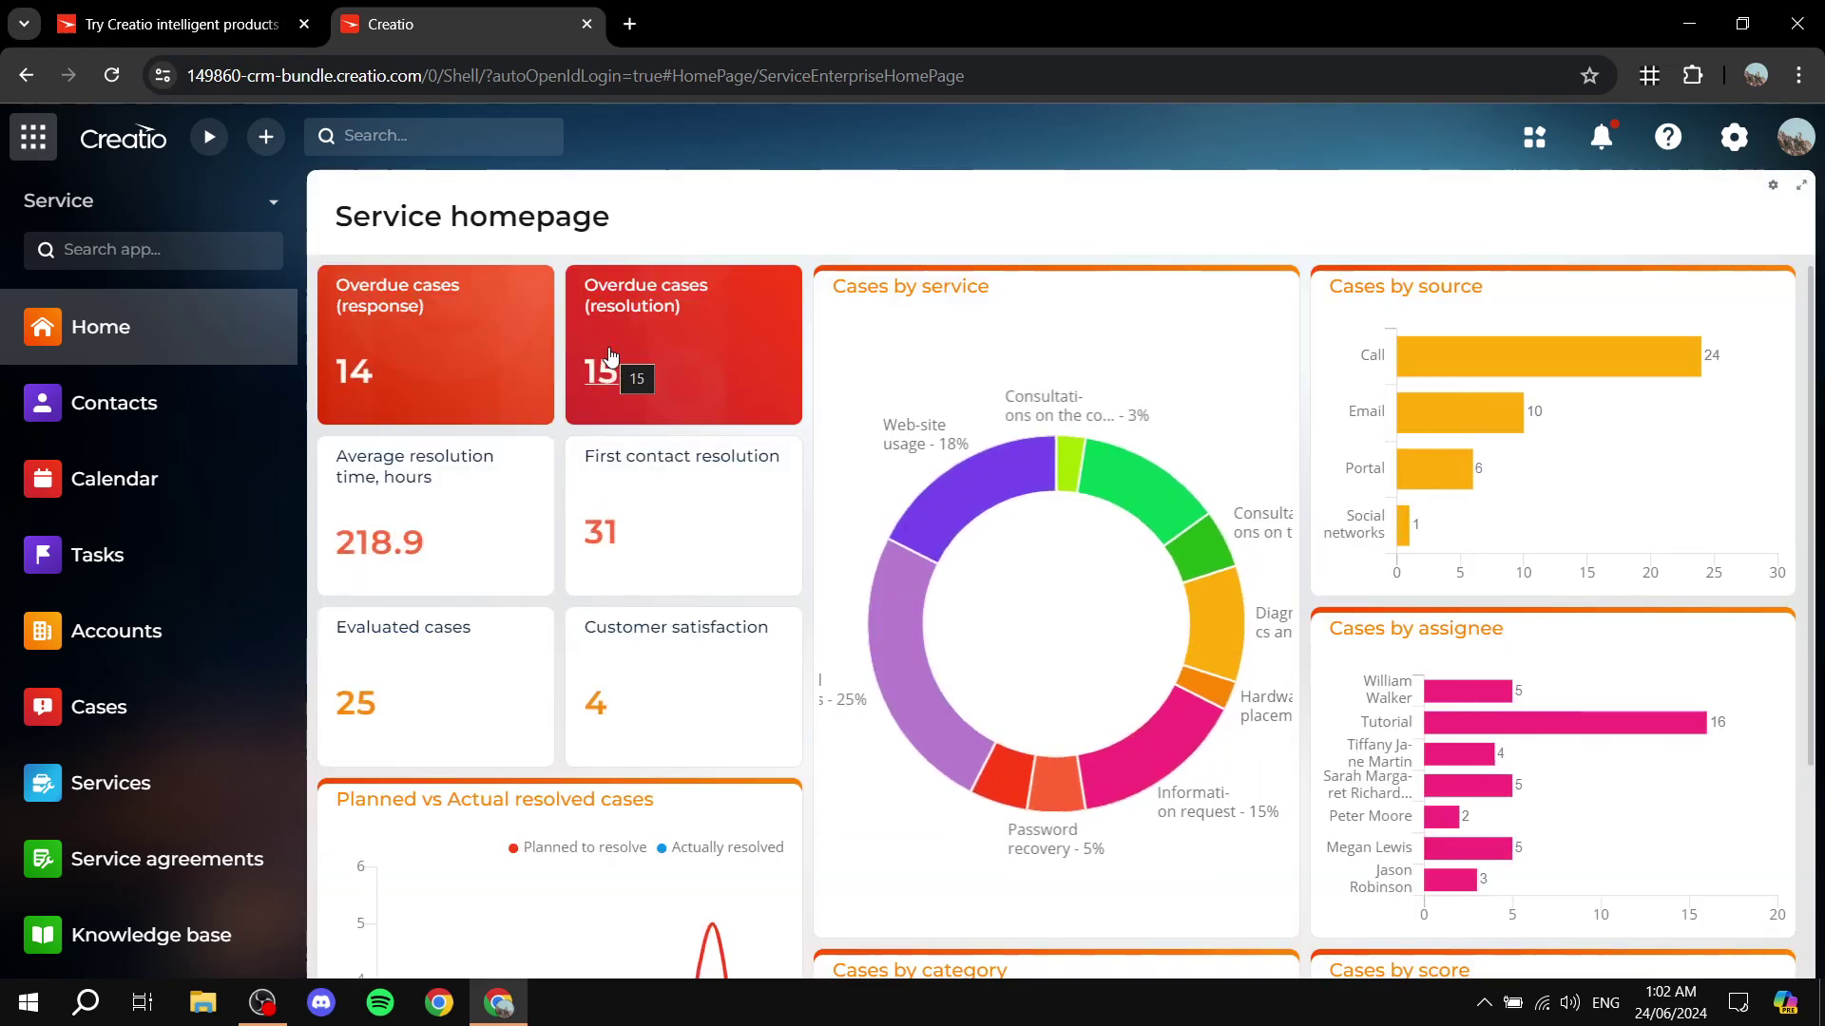
scroll(1463, 456, "down", 3)
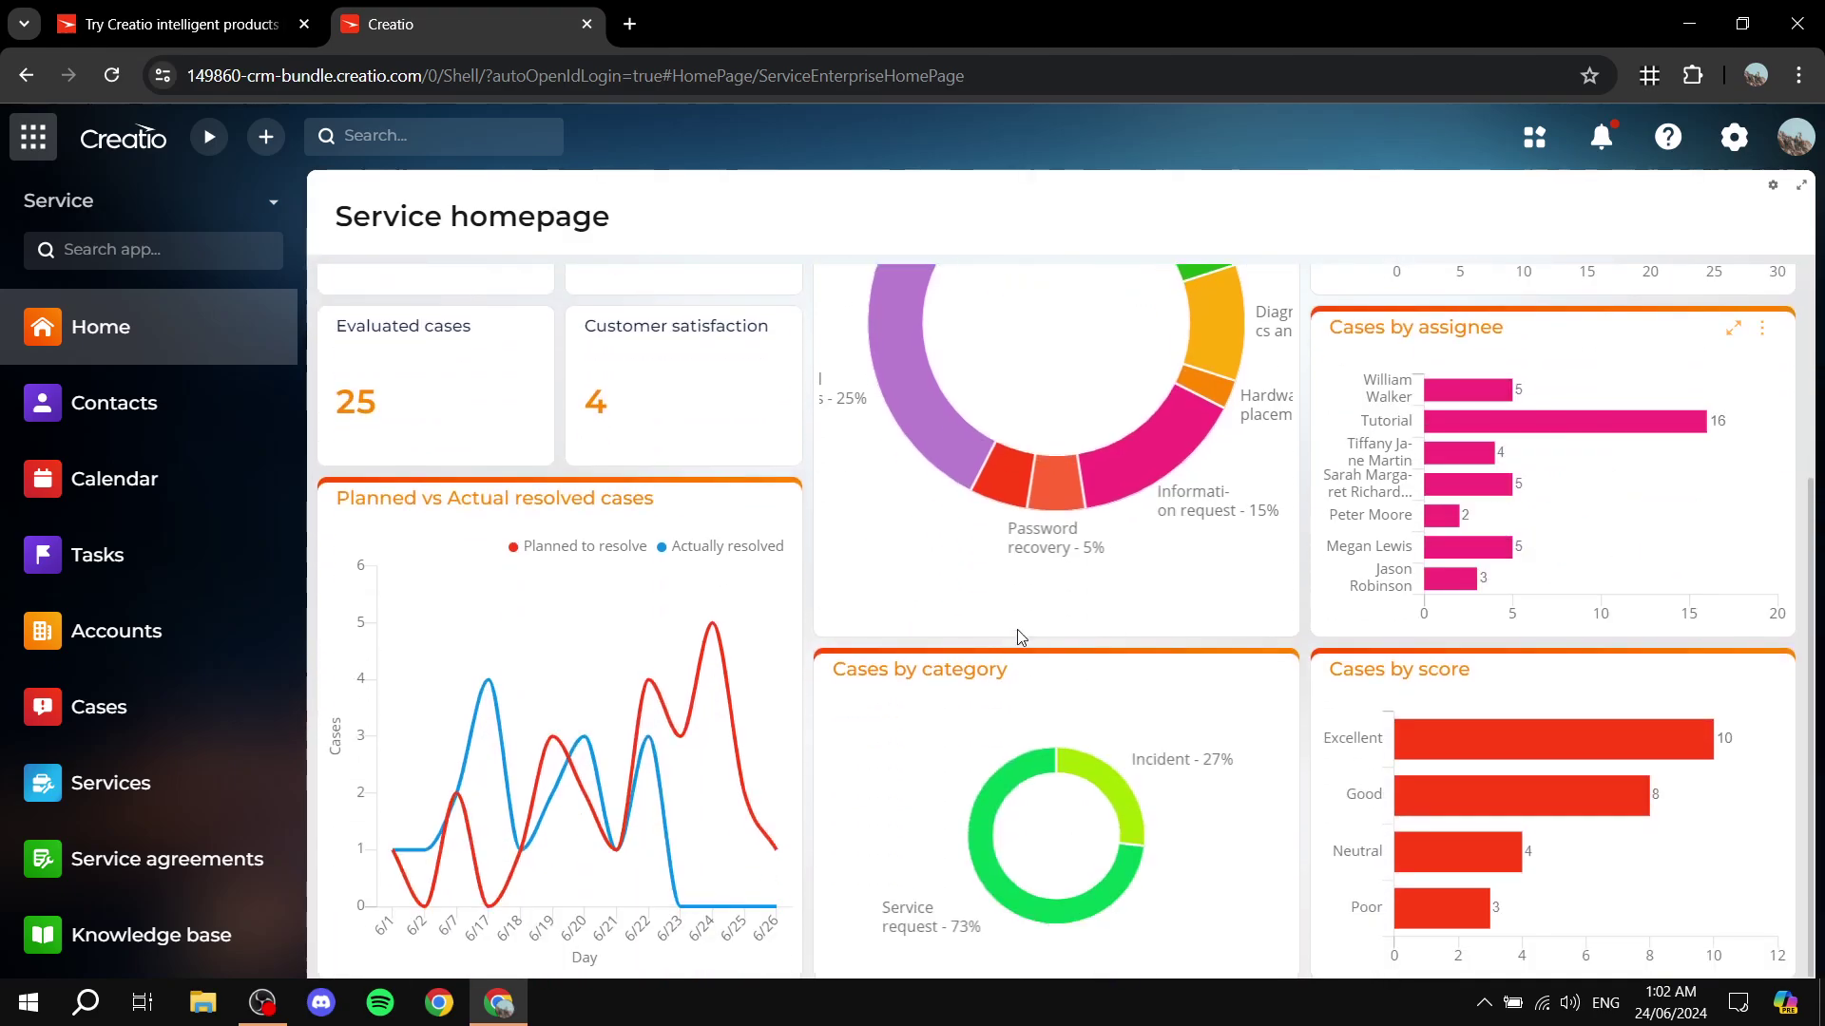
scroll(1320, 631, "up", 3)
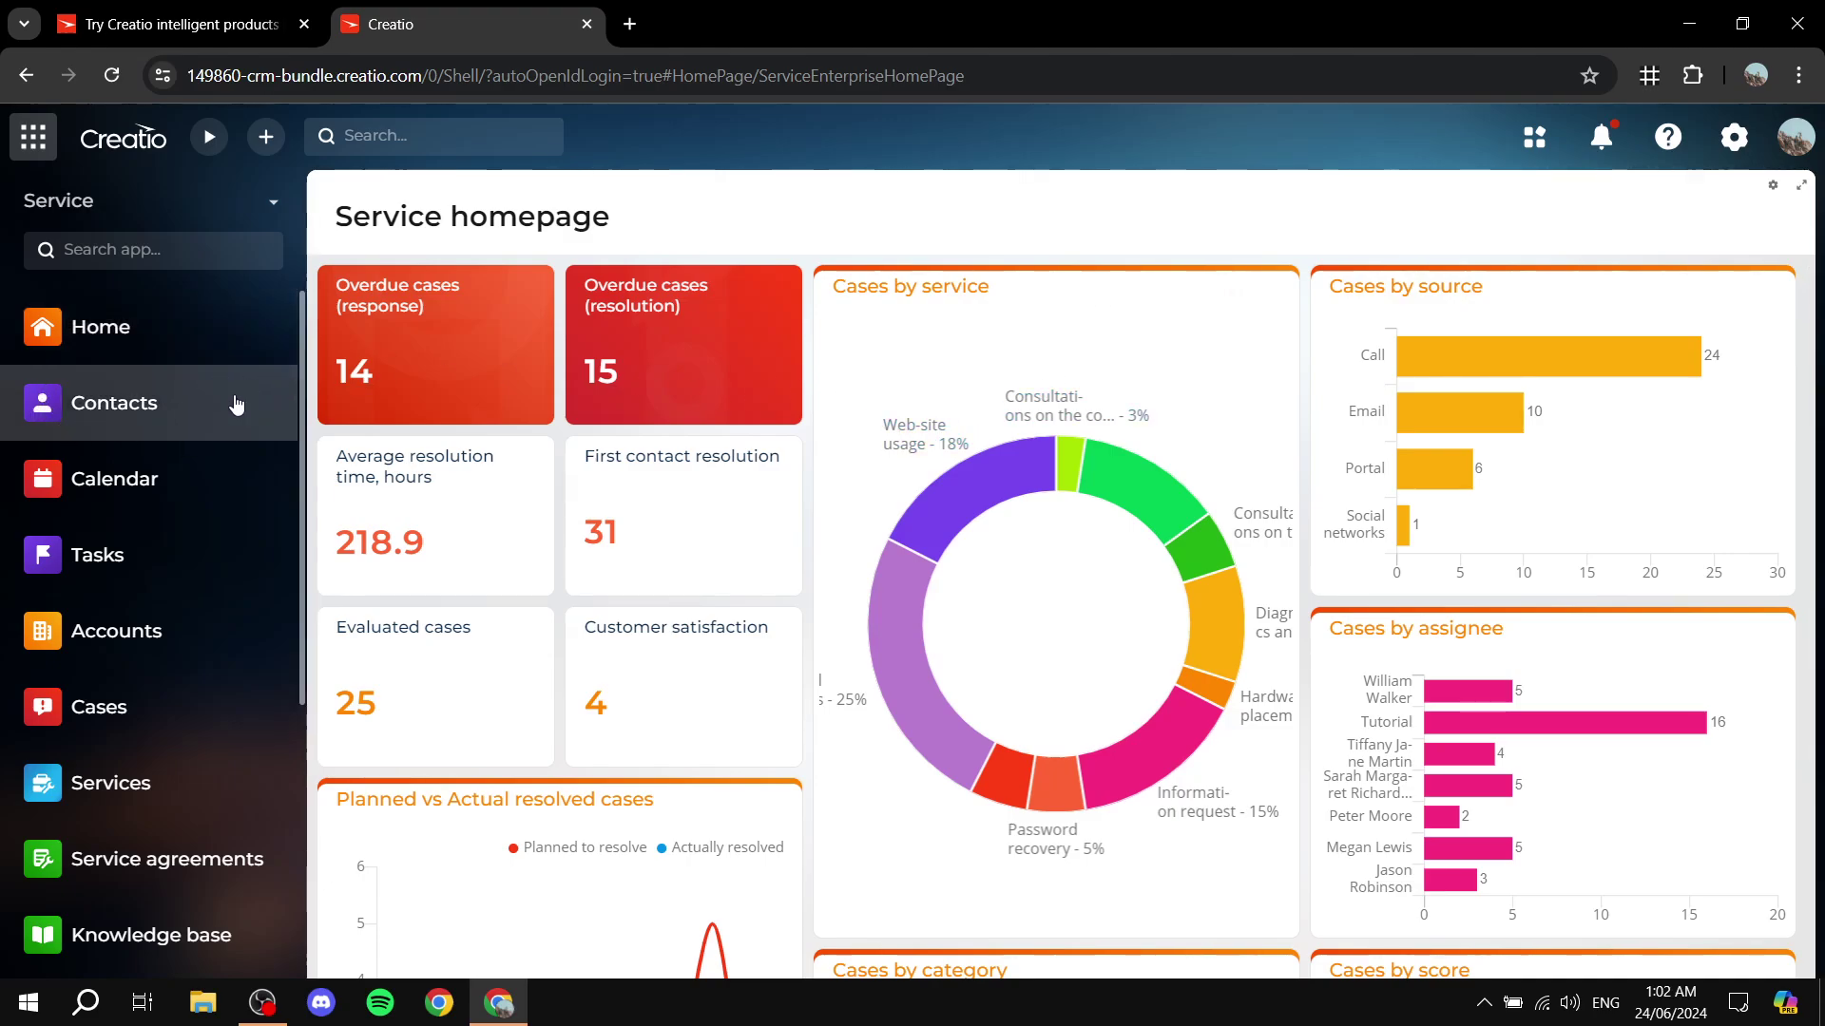
Open the Contacts section and review the contact list together with its folder tree.
left_click(244, 404)
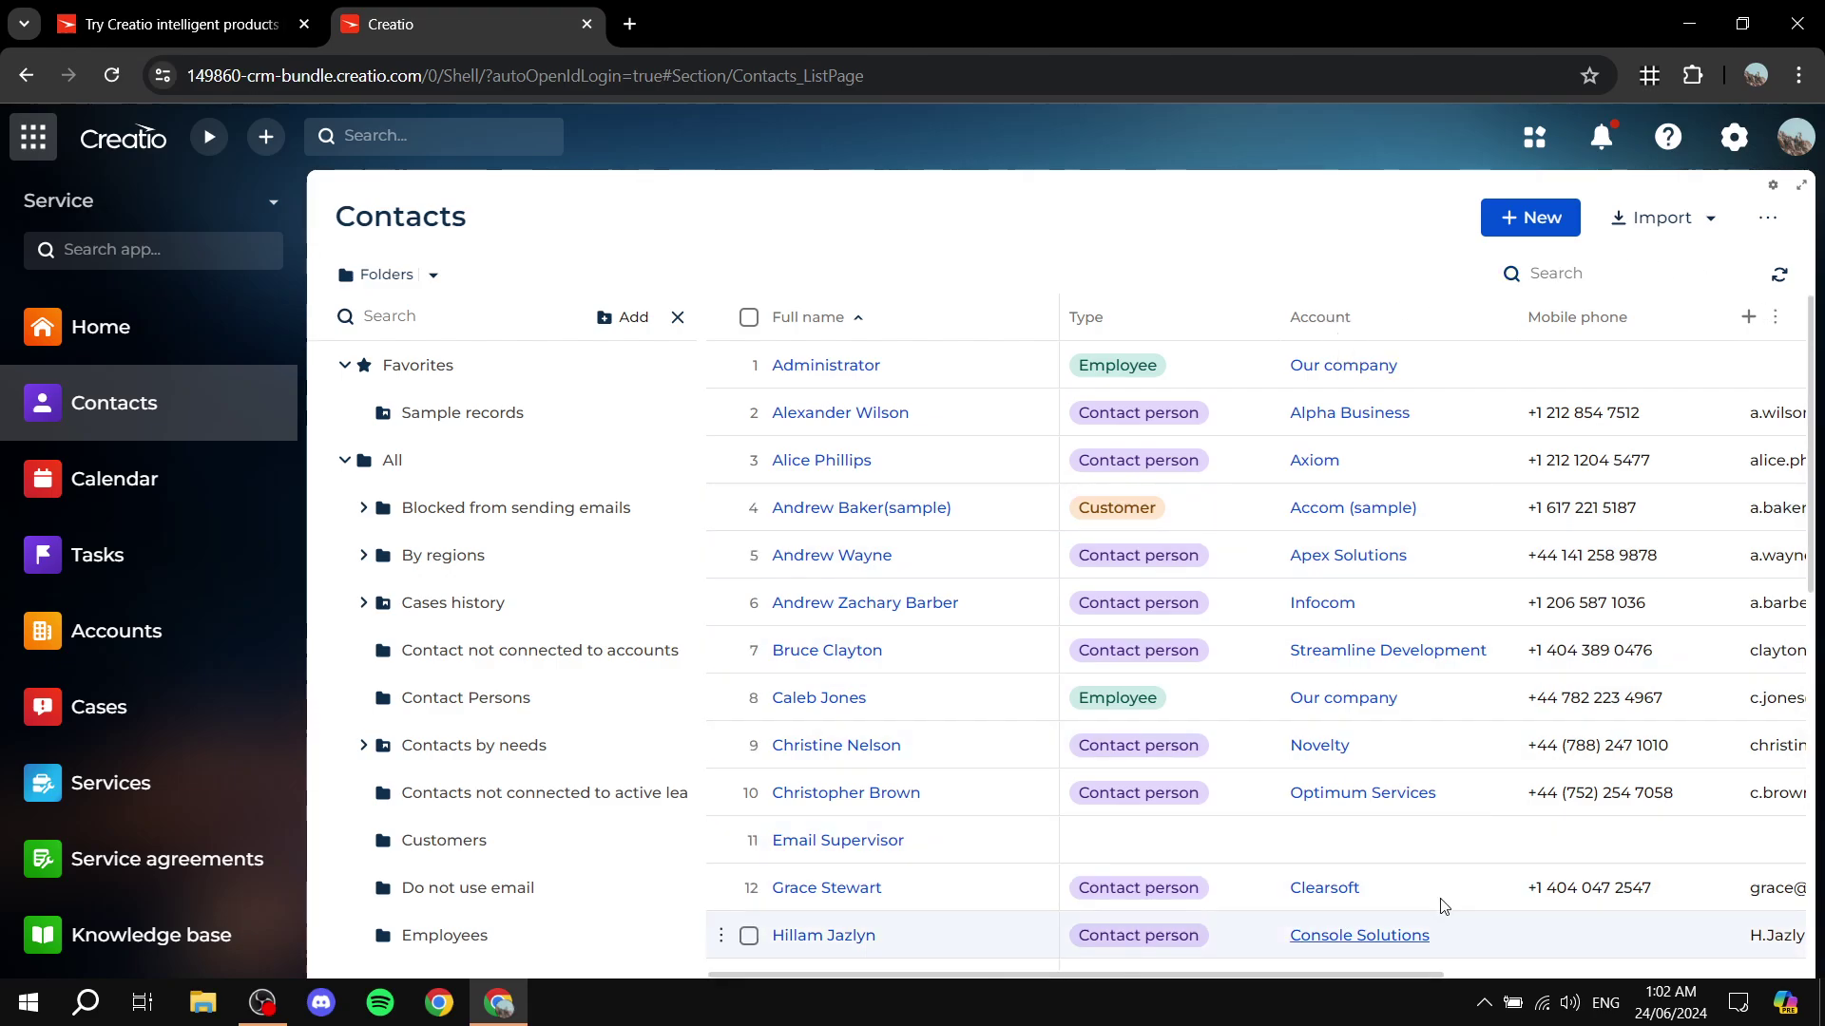
scroll(1584, 851, "down", 1)
scroll(1585, 850, "down", 7)
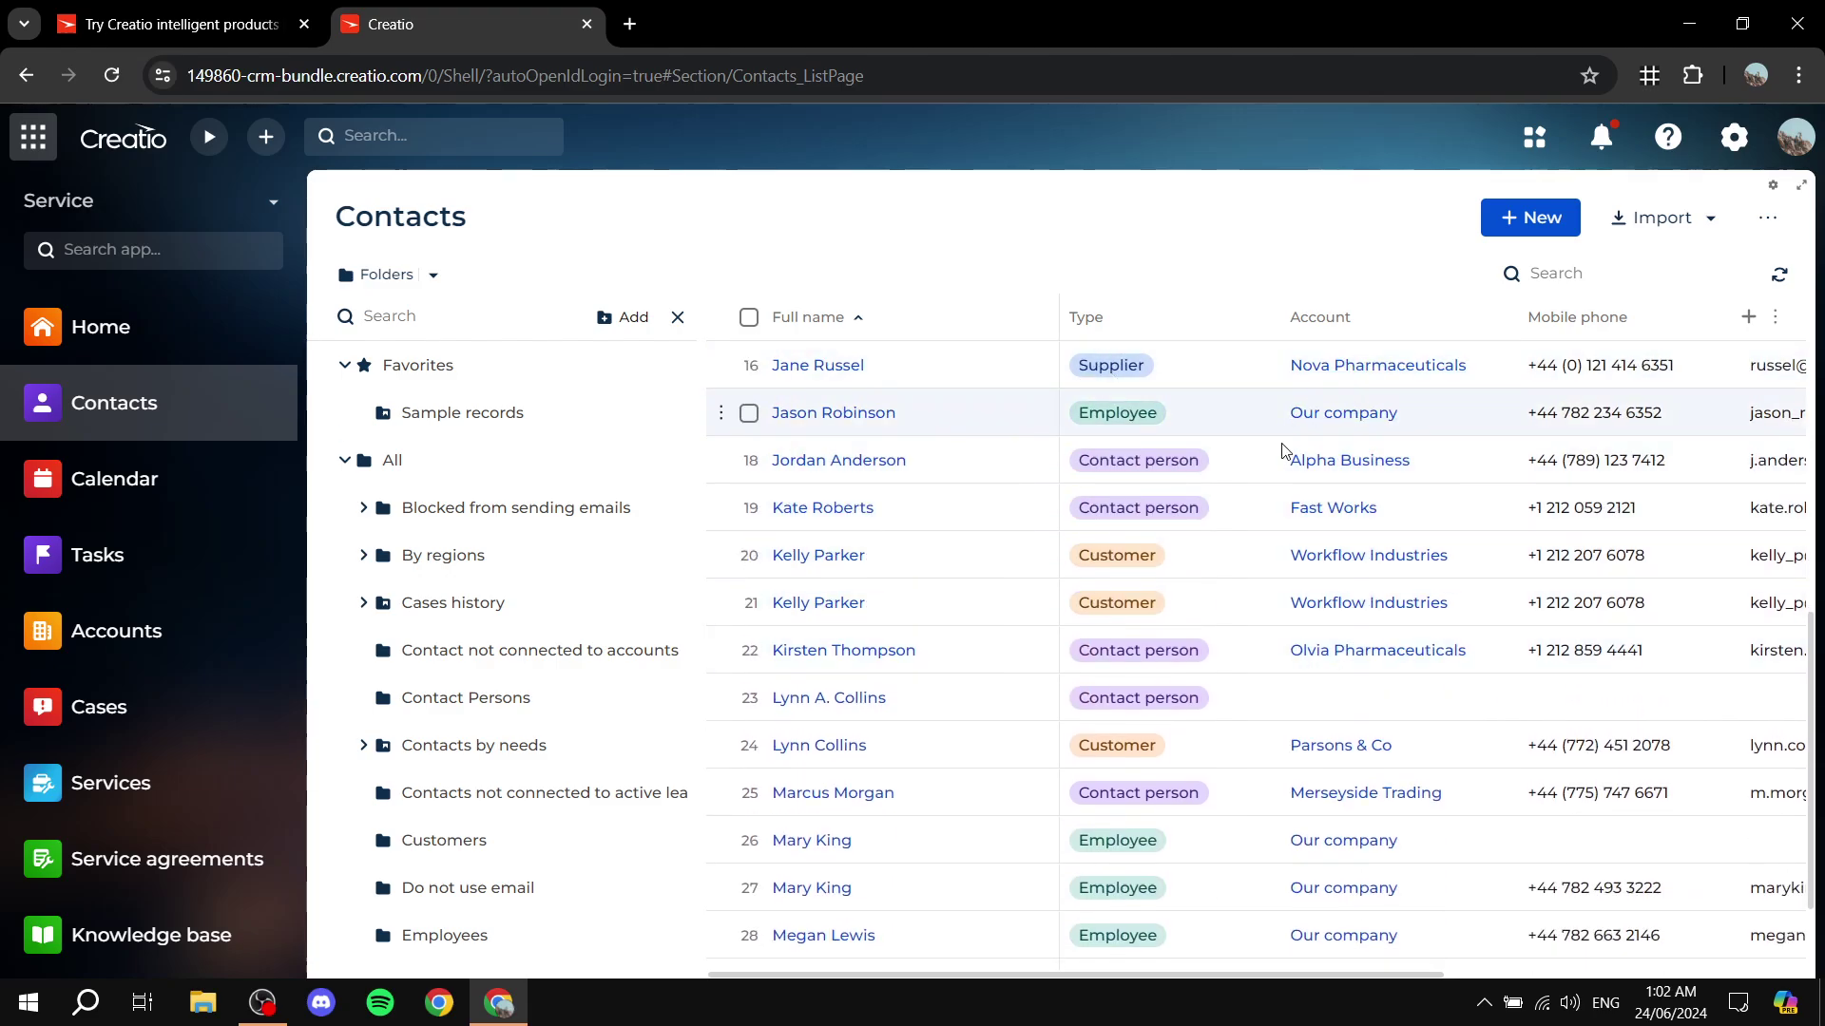
scroll(1292, 512, "down", 2)
scroll(1267, 757, "up", 9)
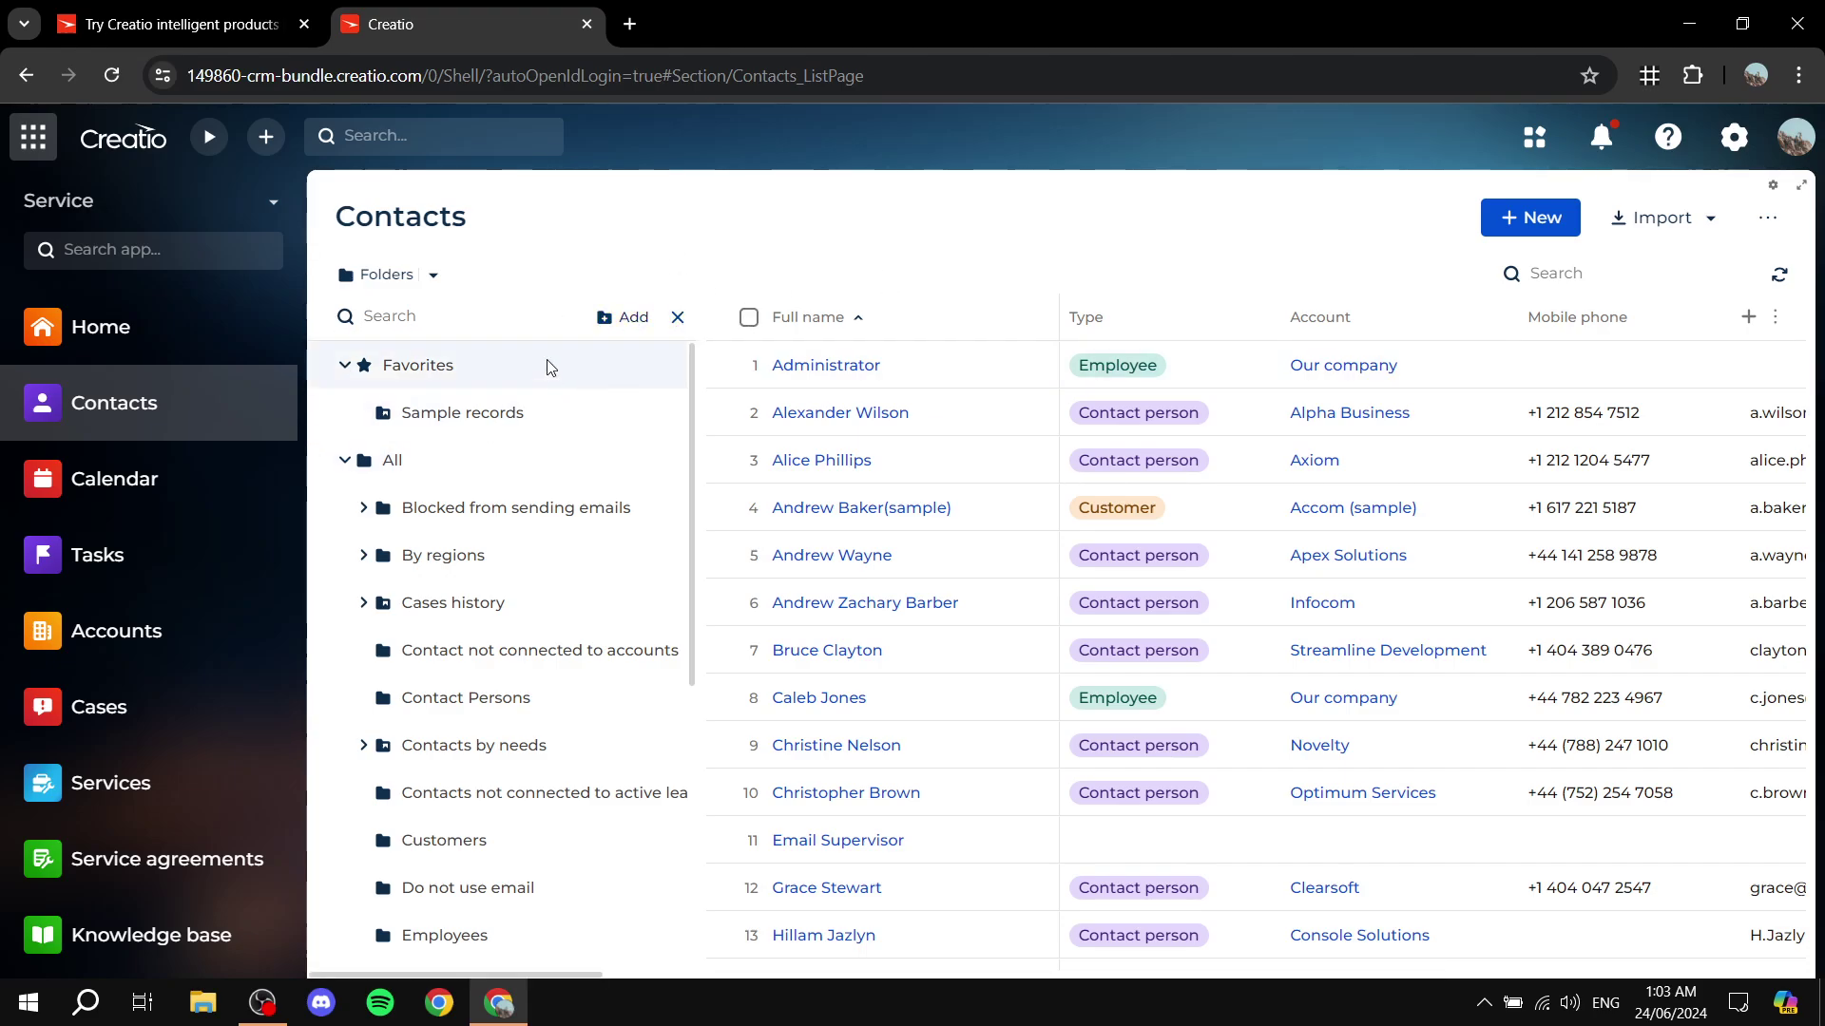
mouse_move(642, 430)
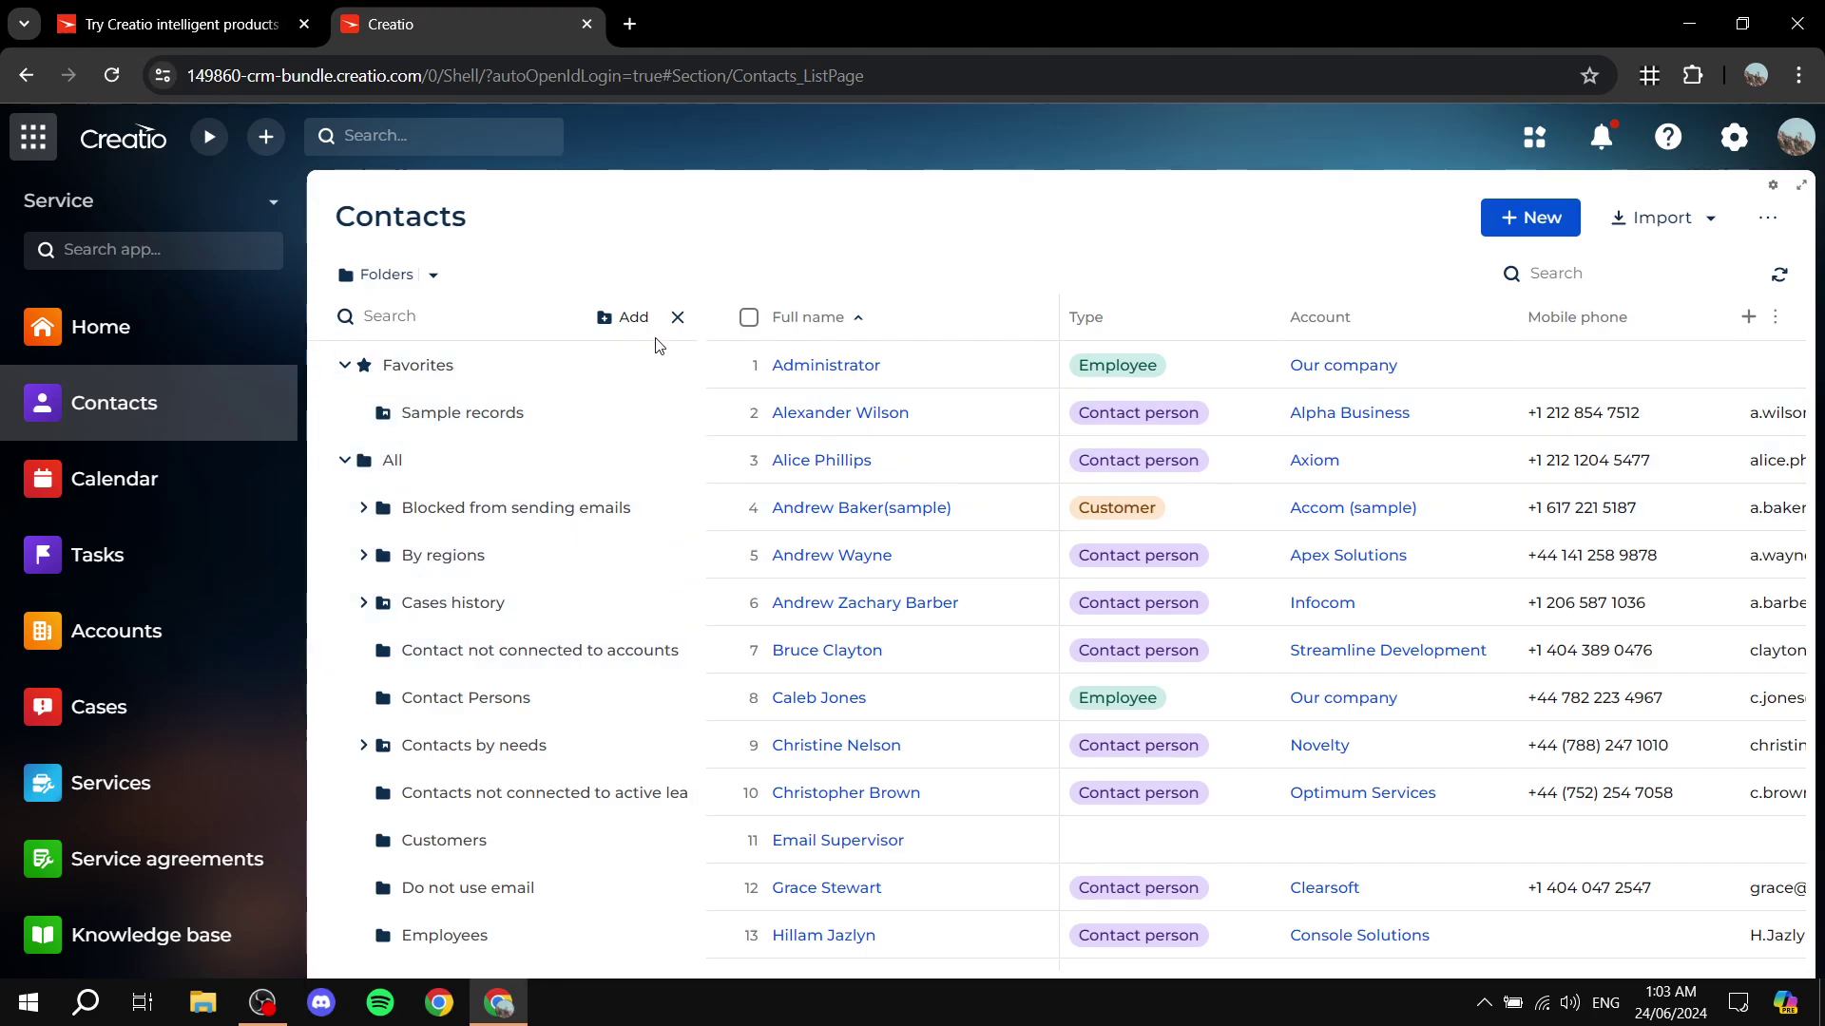
Open the Calendar section and review the week's scheduled activities from the early morning hours through the afternoon.
left_click(94, 505)
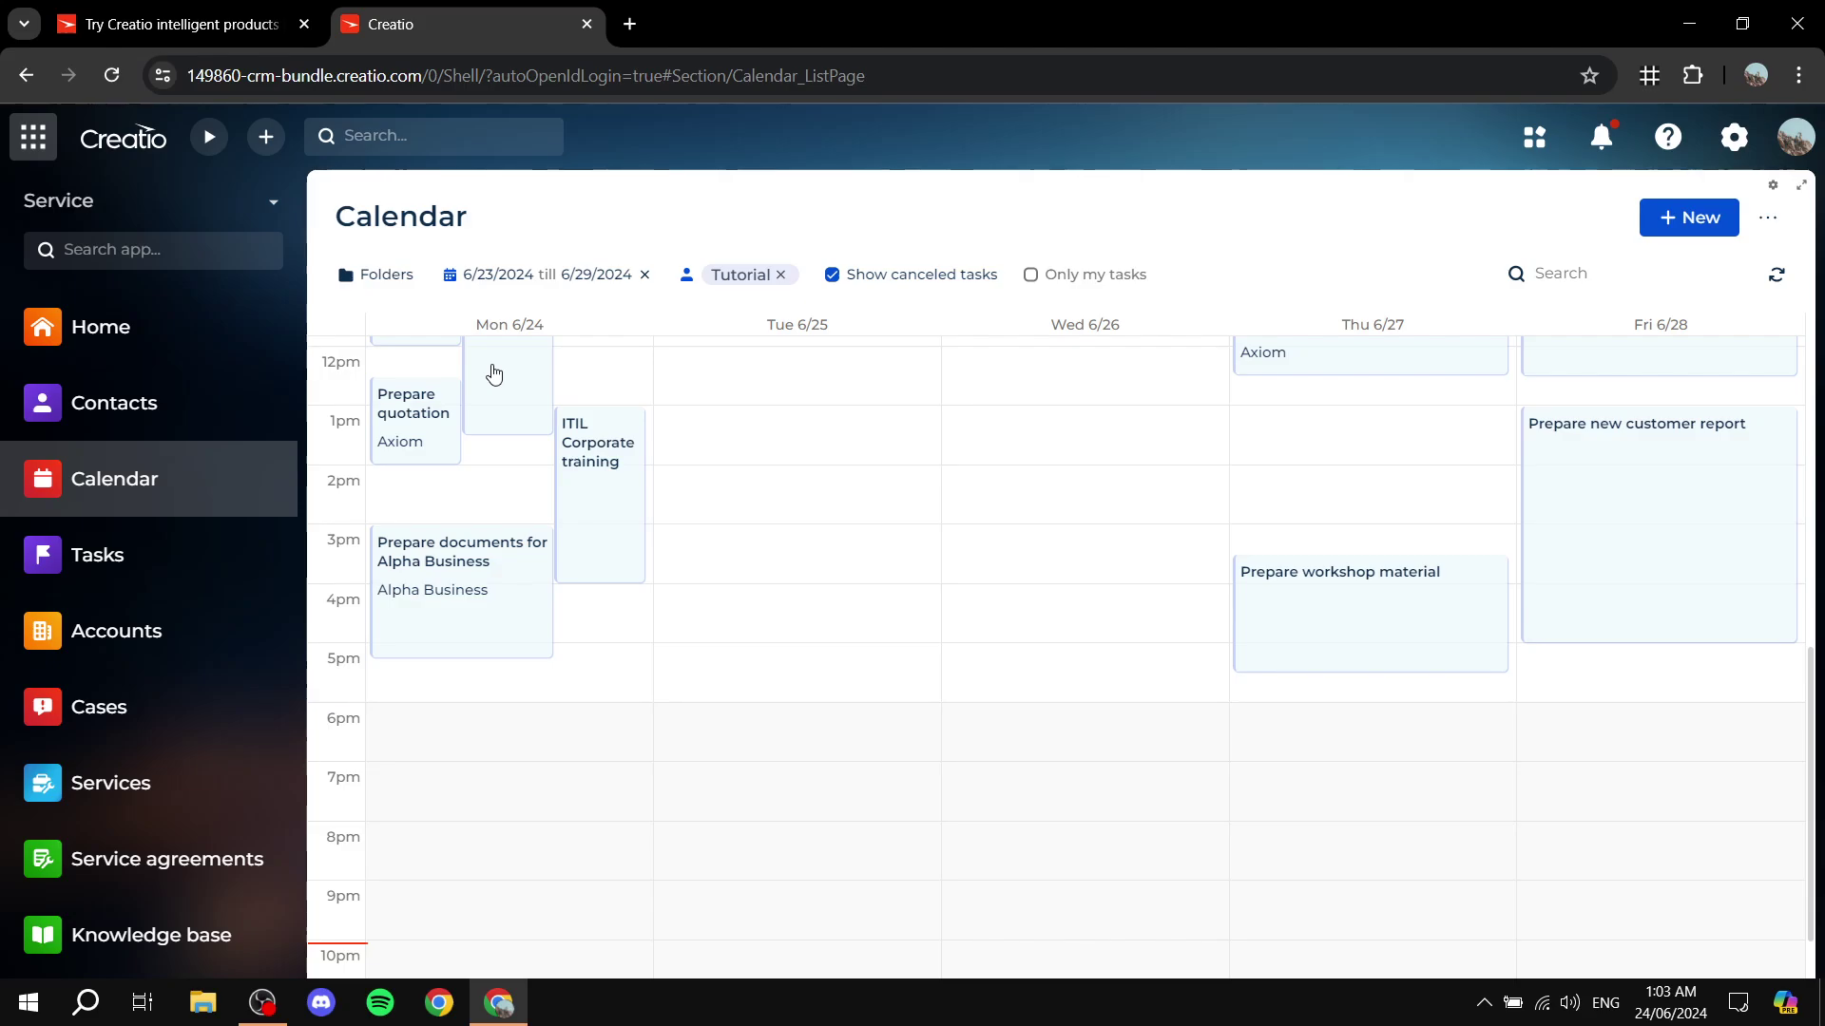
scroll(713, 575, "up", 7)
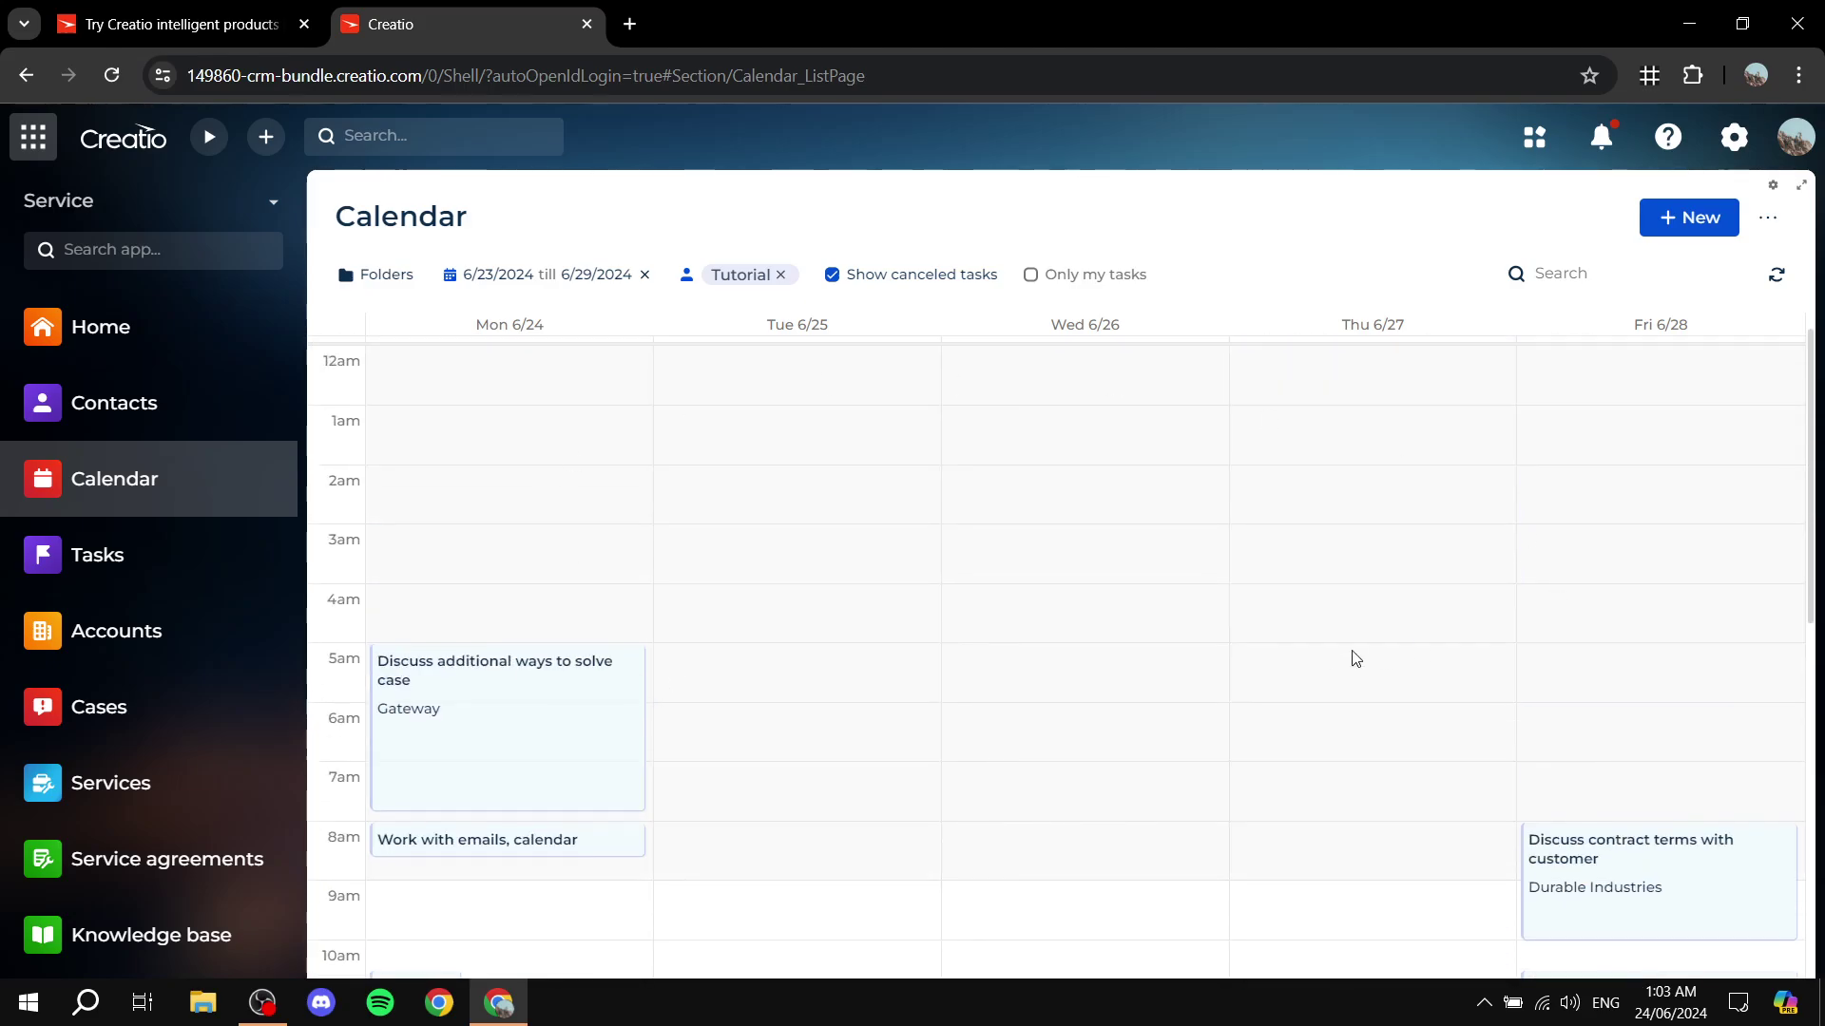
scroll(1091, 624, "down", 4)
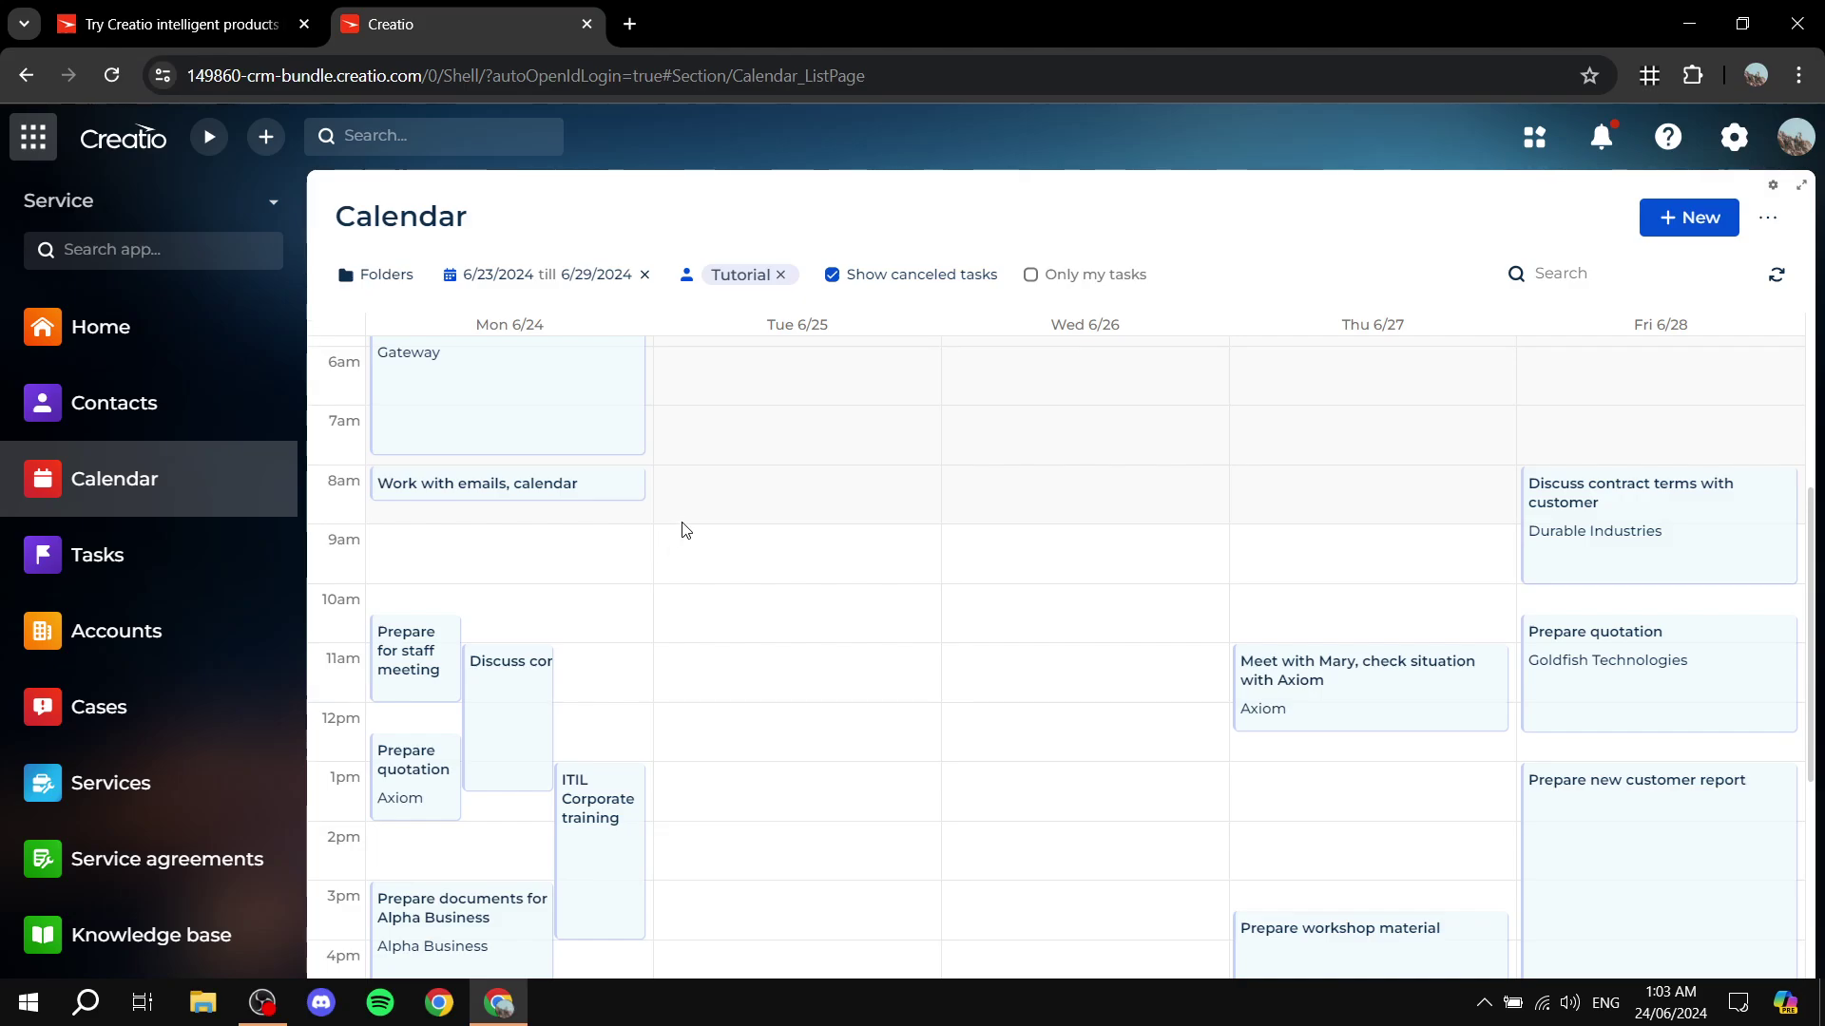
Open the Tasks section and review the listed tasks with their category, owner, account and start time.
left_click(166, 567)
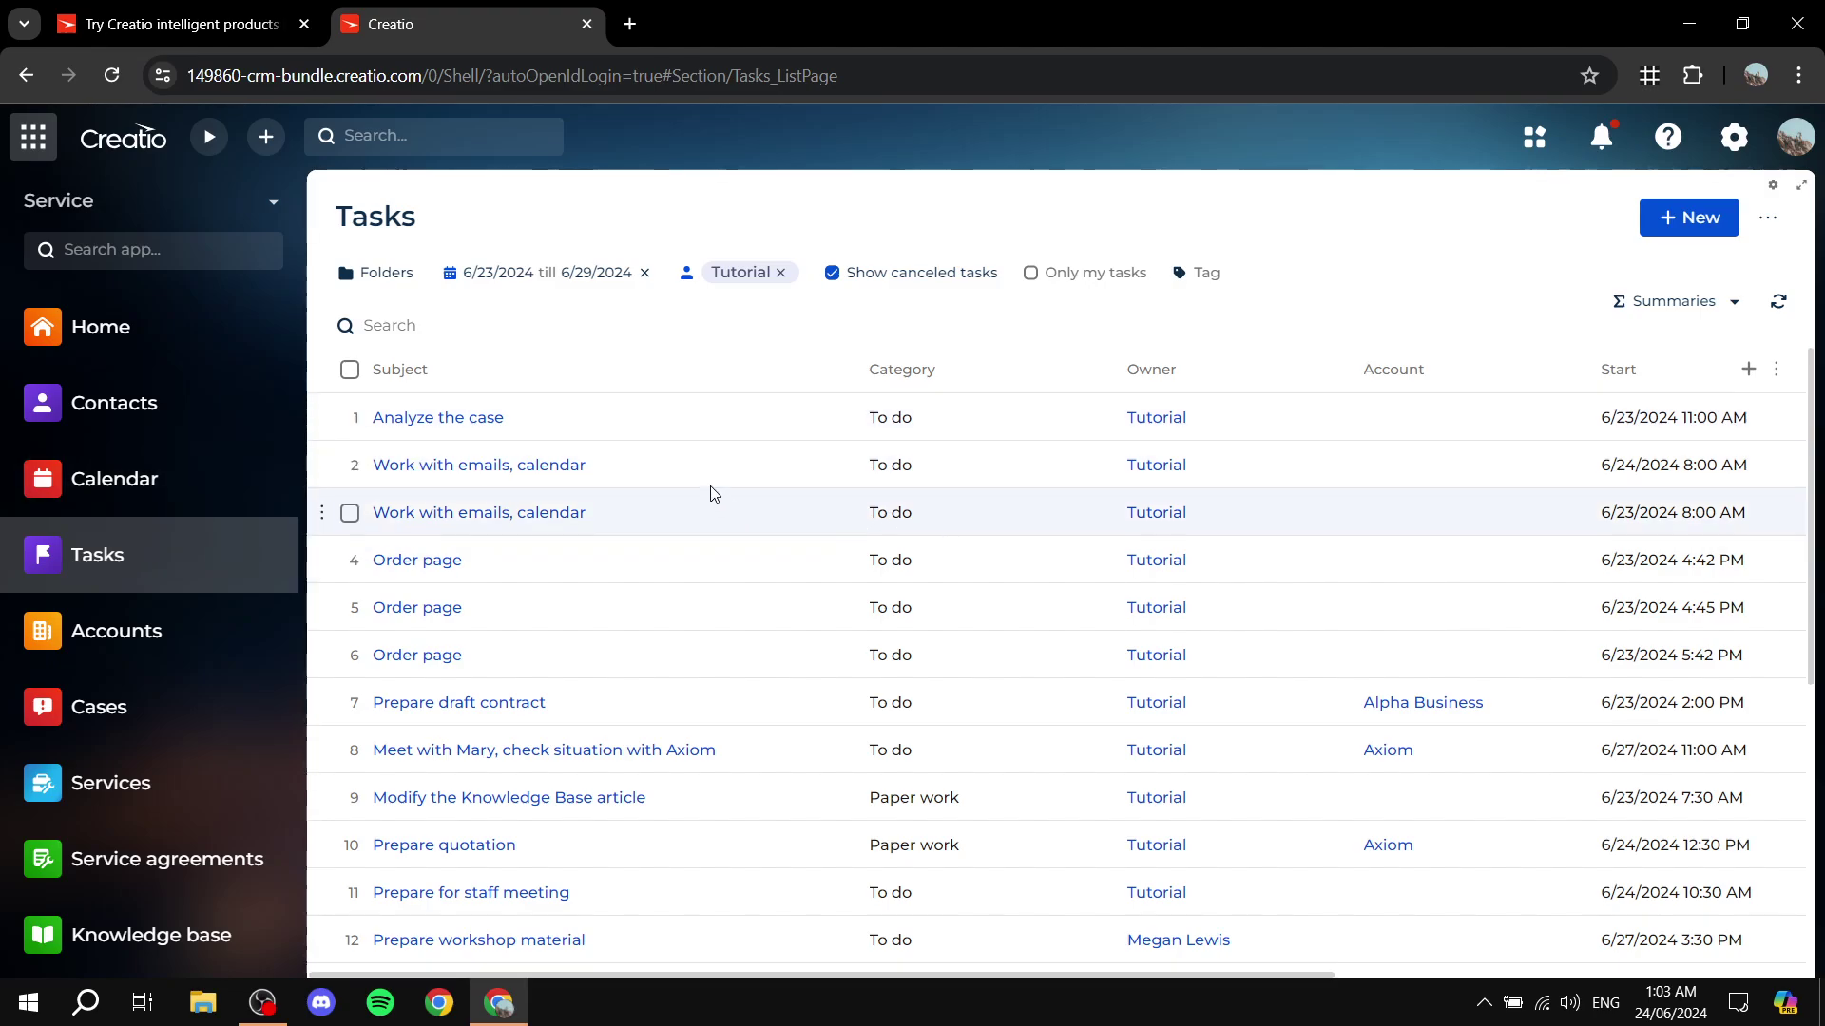
scroll(547, 463, "down", 1)
scroll(551, 475, "down", 3)
scroll(609, 517, "up", 4)
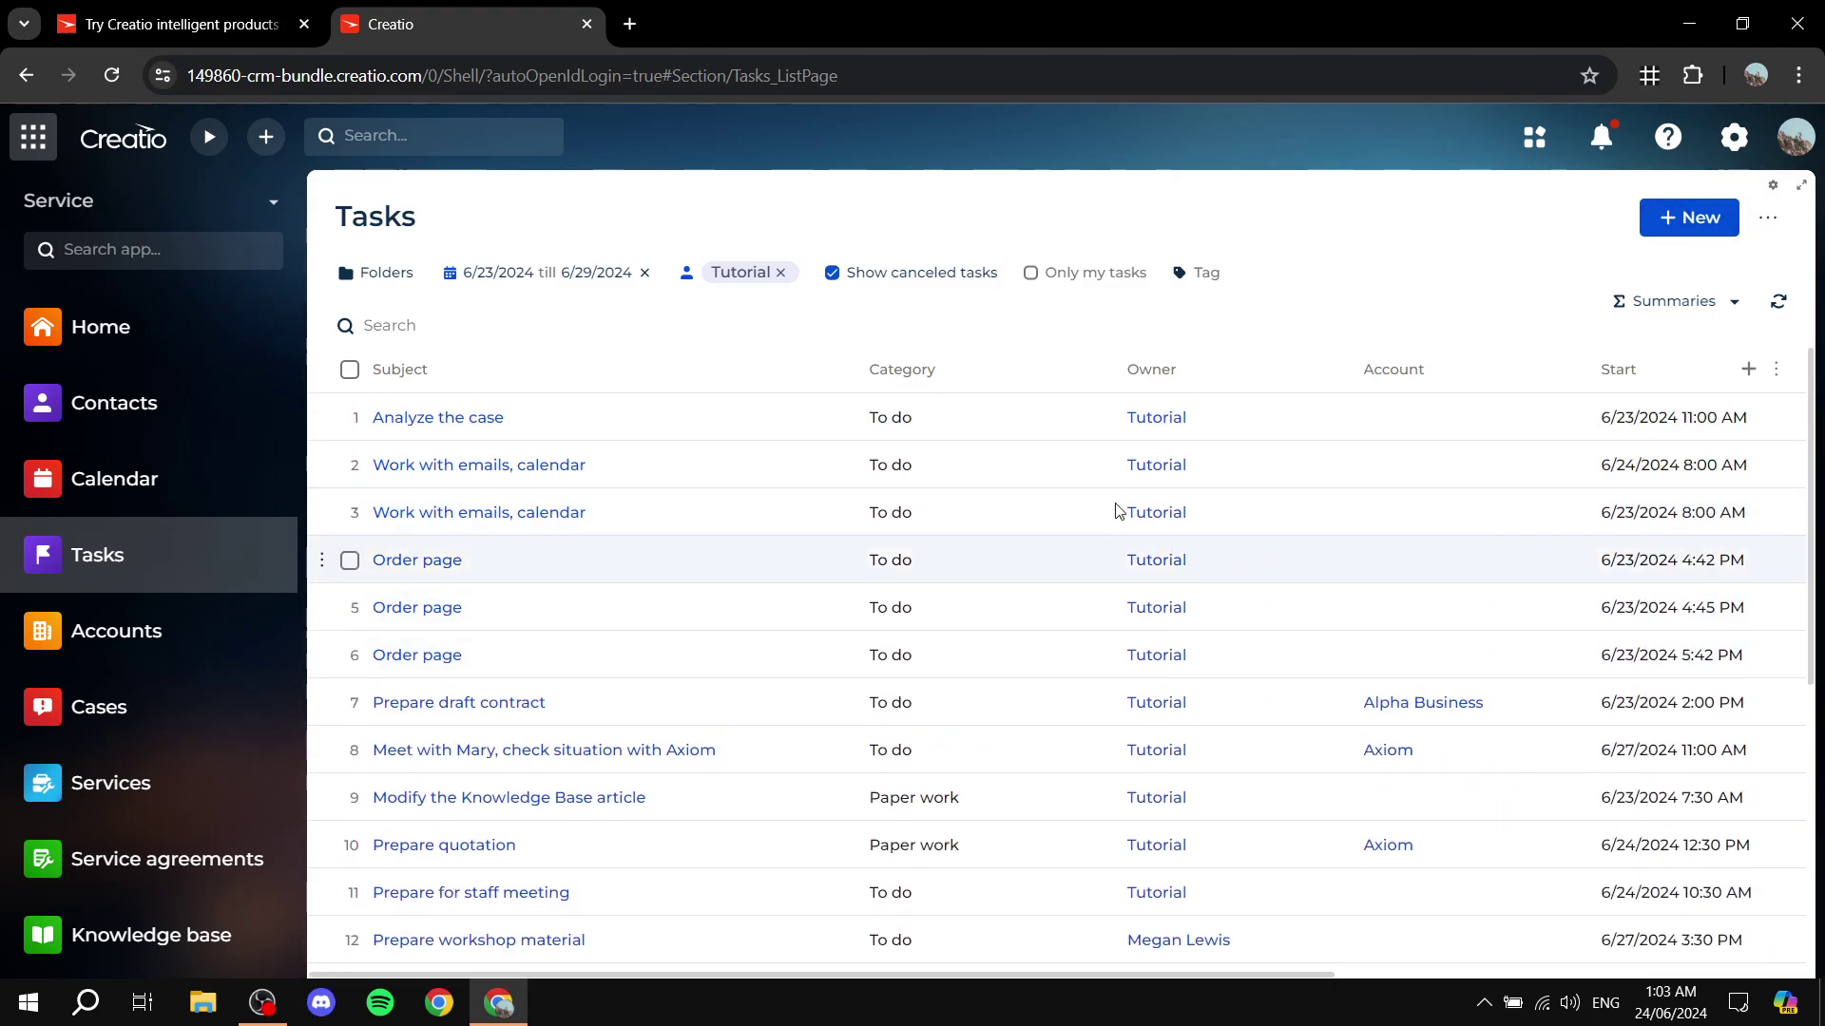
scroll(1279, 570, "down", 4)
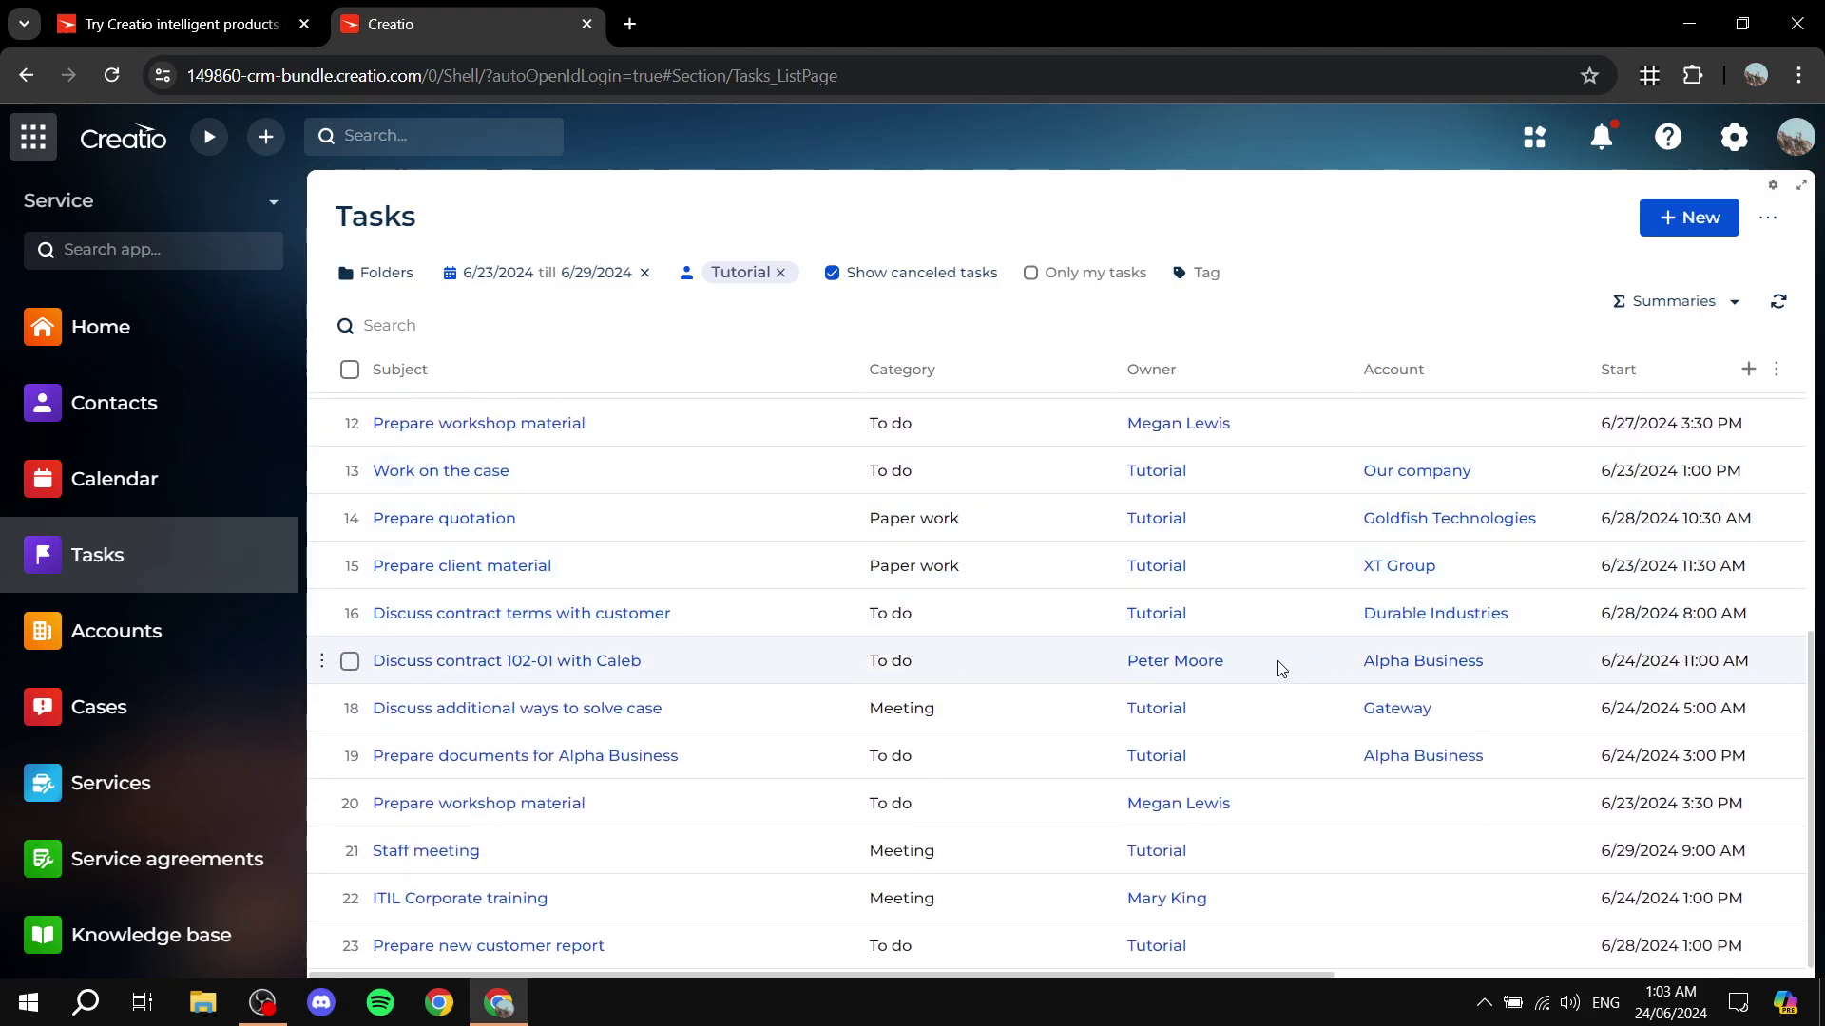
scroll(1303, 533, "up", 4)
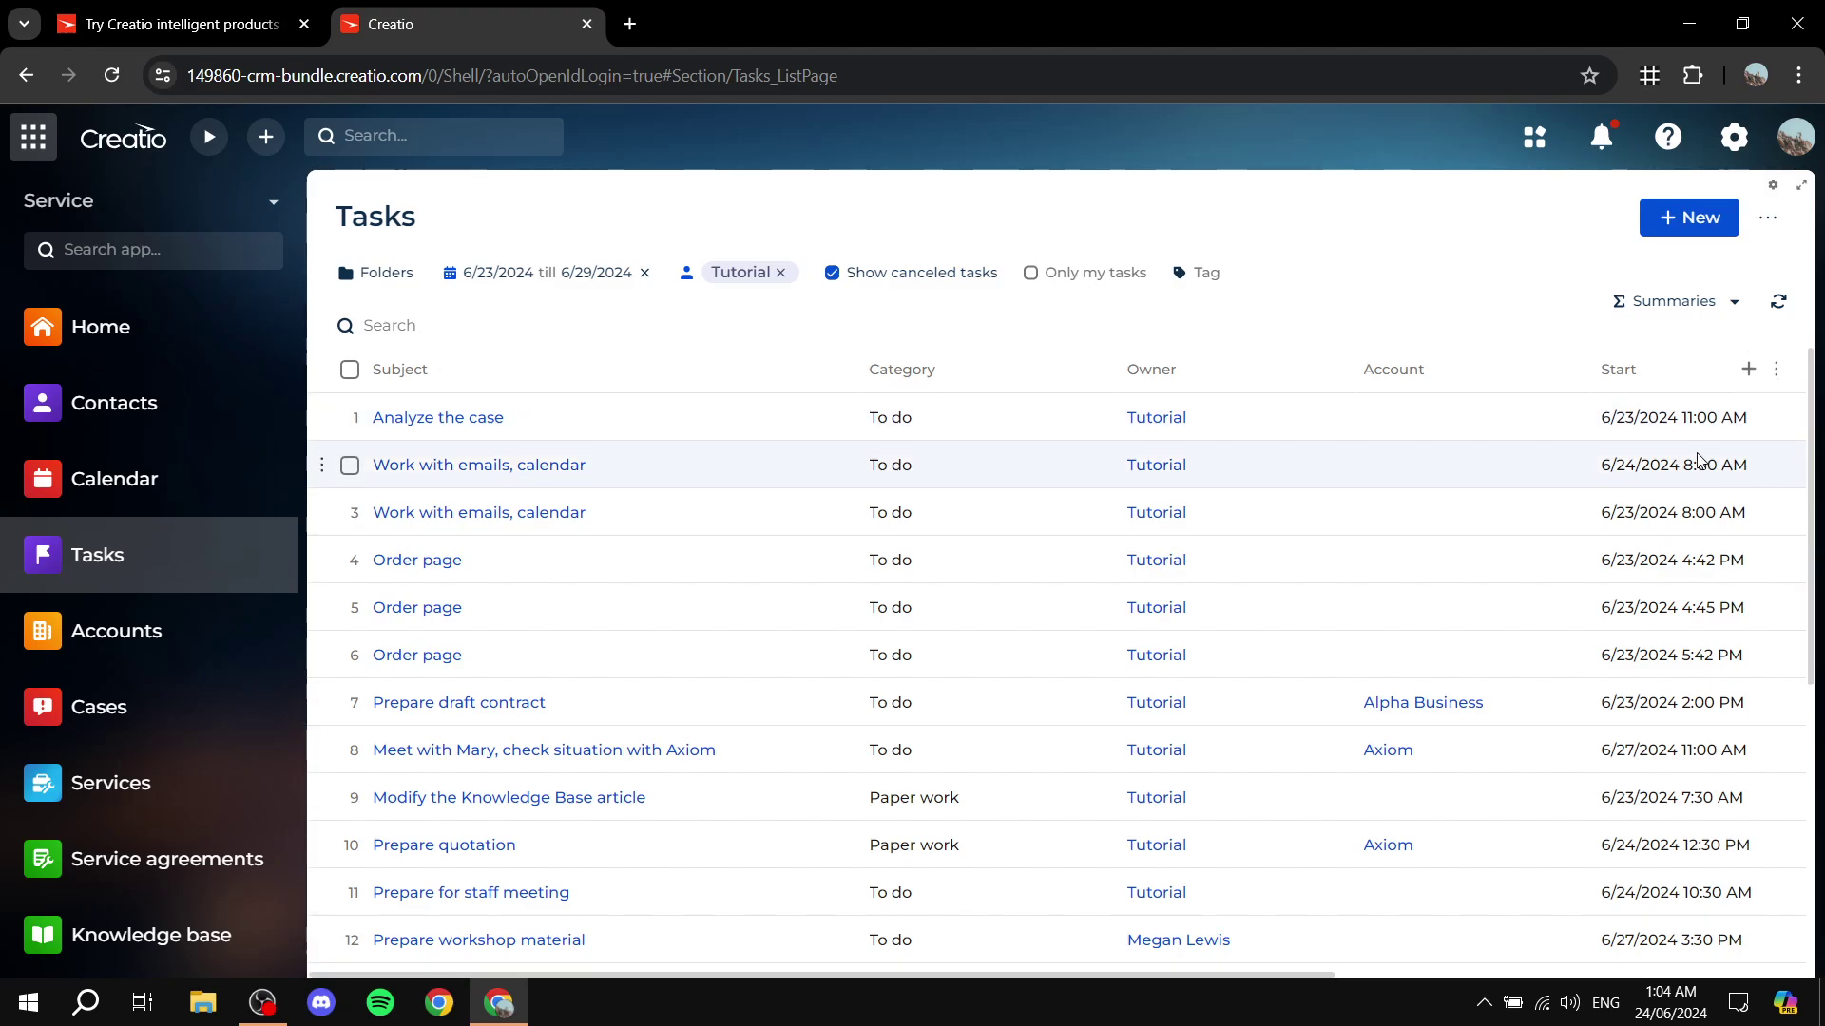
Open the Accounts section and review the listed companies with their primary contact, type, category and industry.
left_click(203, 651)
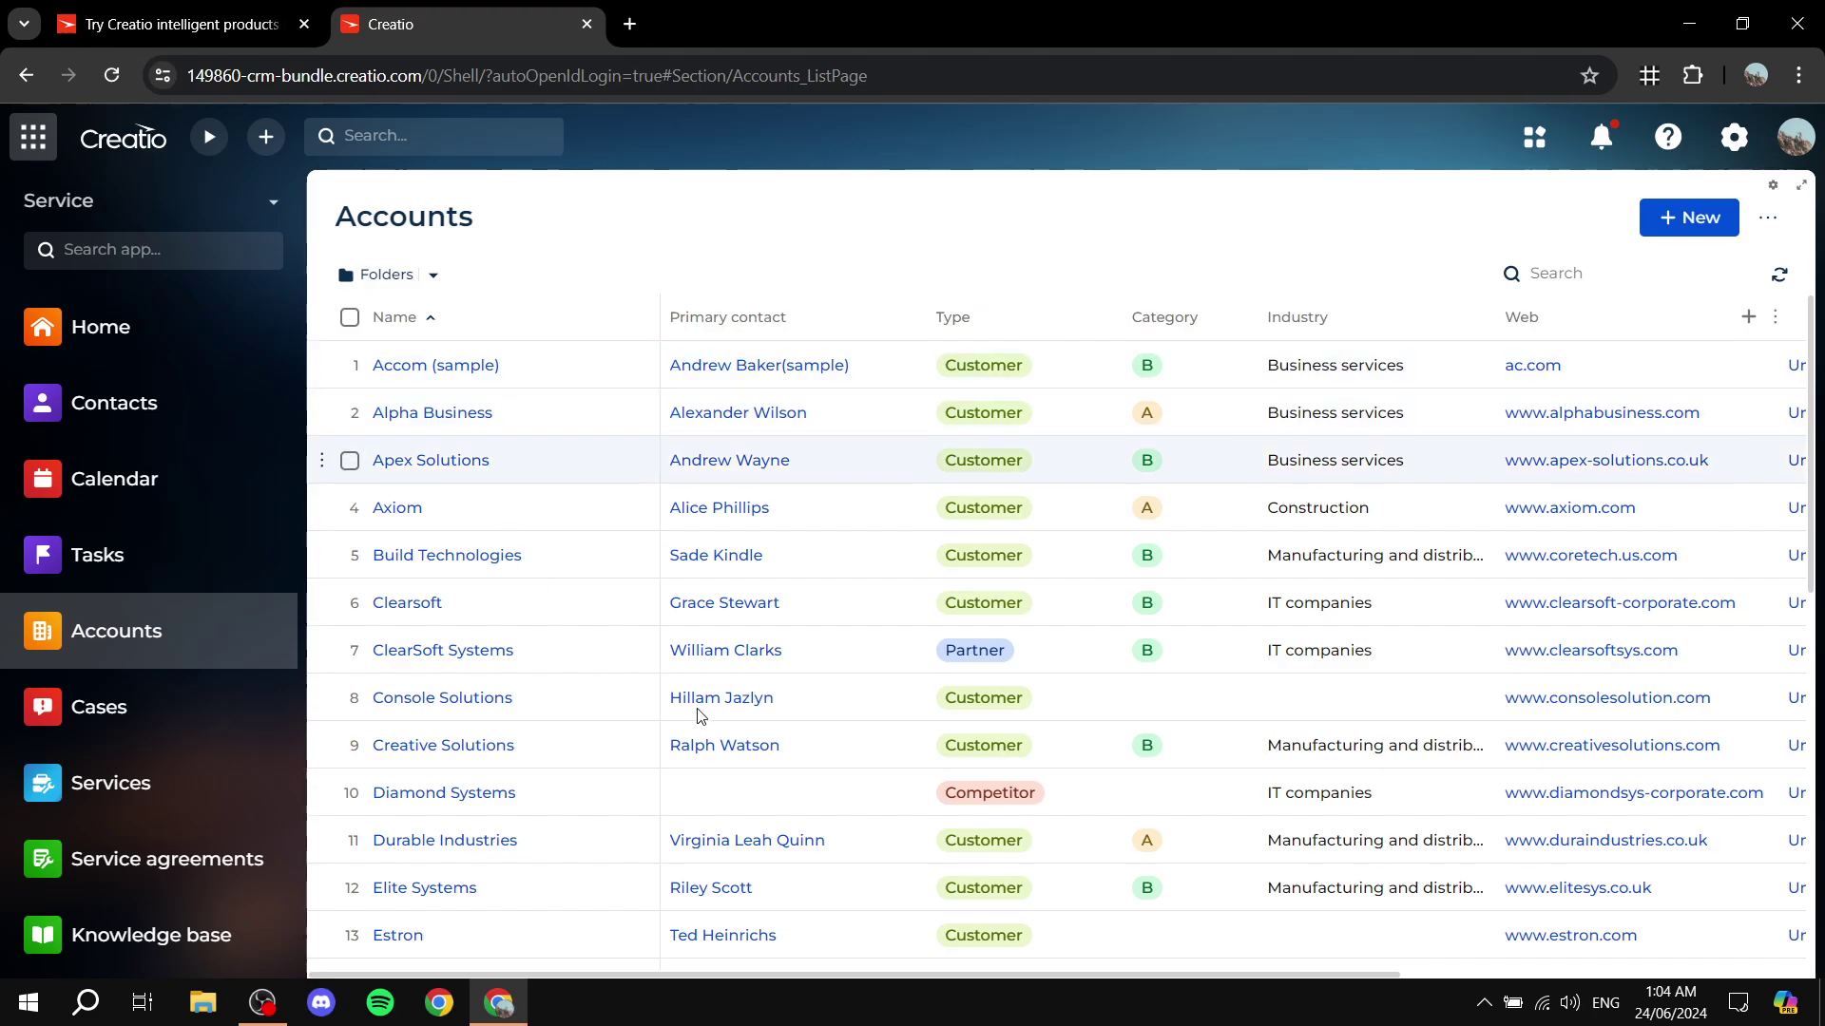
scroll(1011, 501, "down", 9)
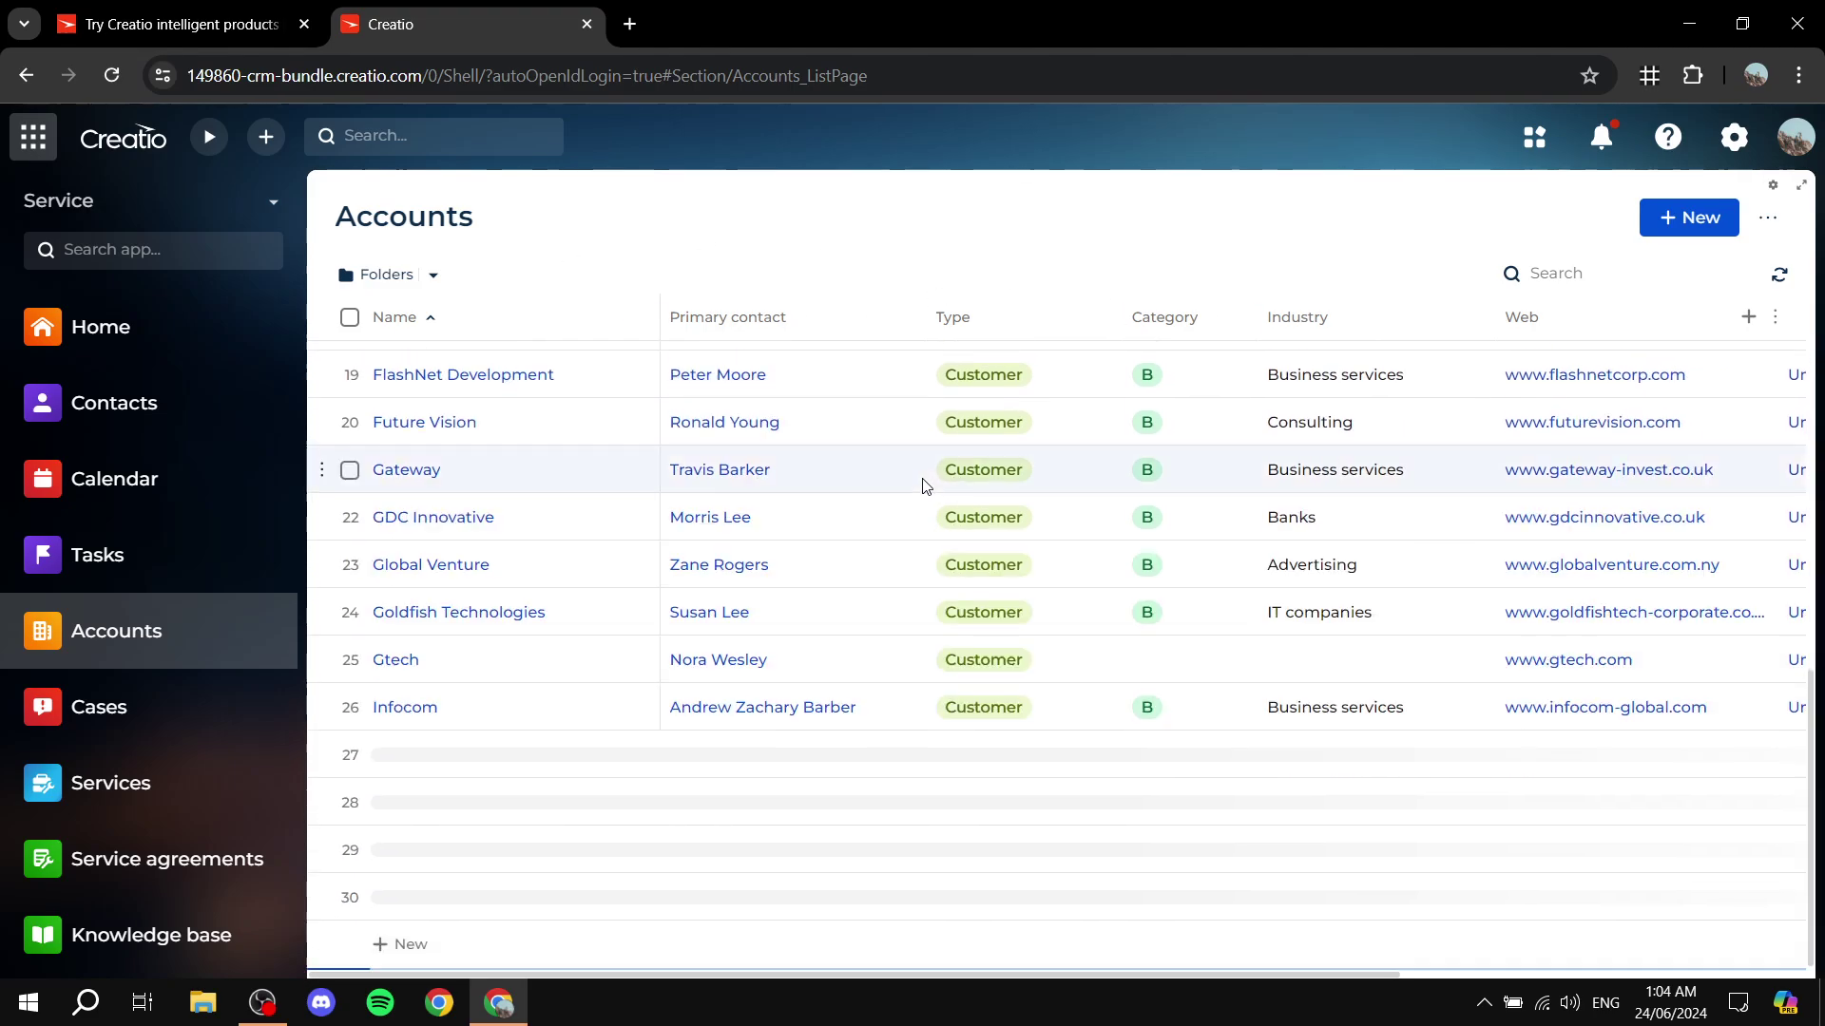
scroll(852, 497, "up", 10)
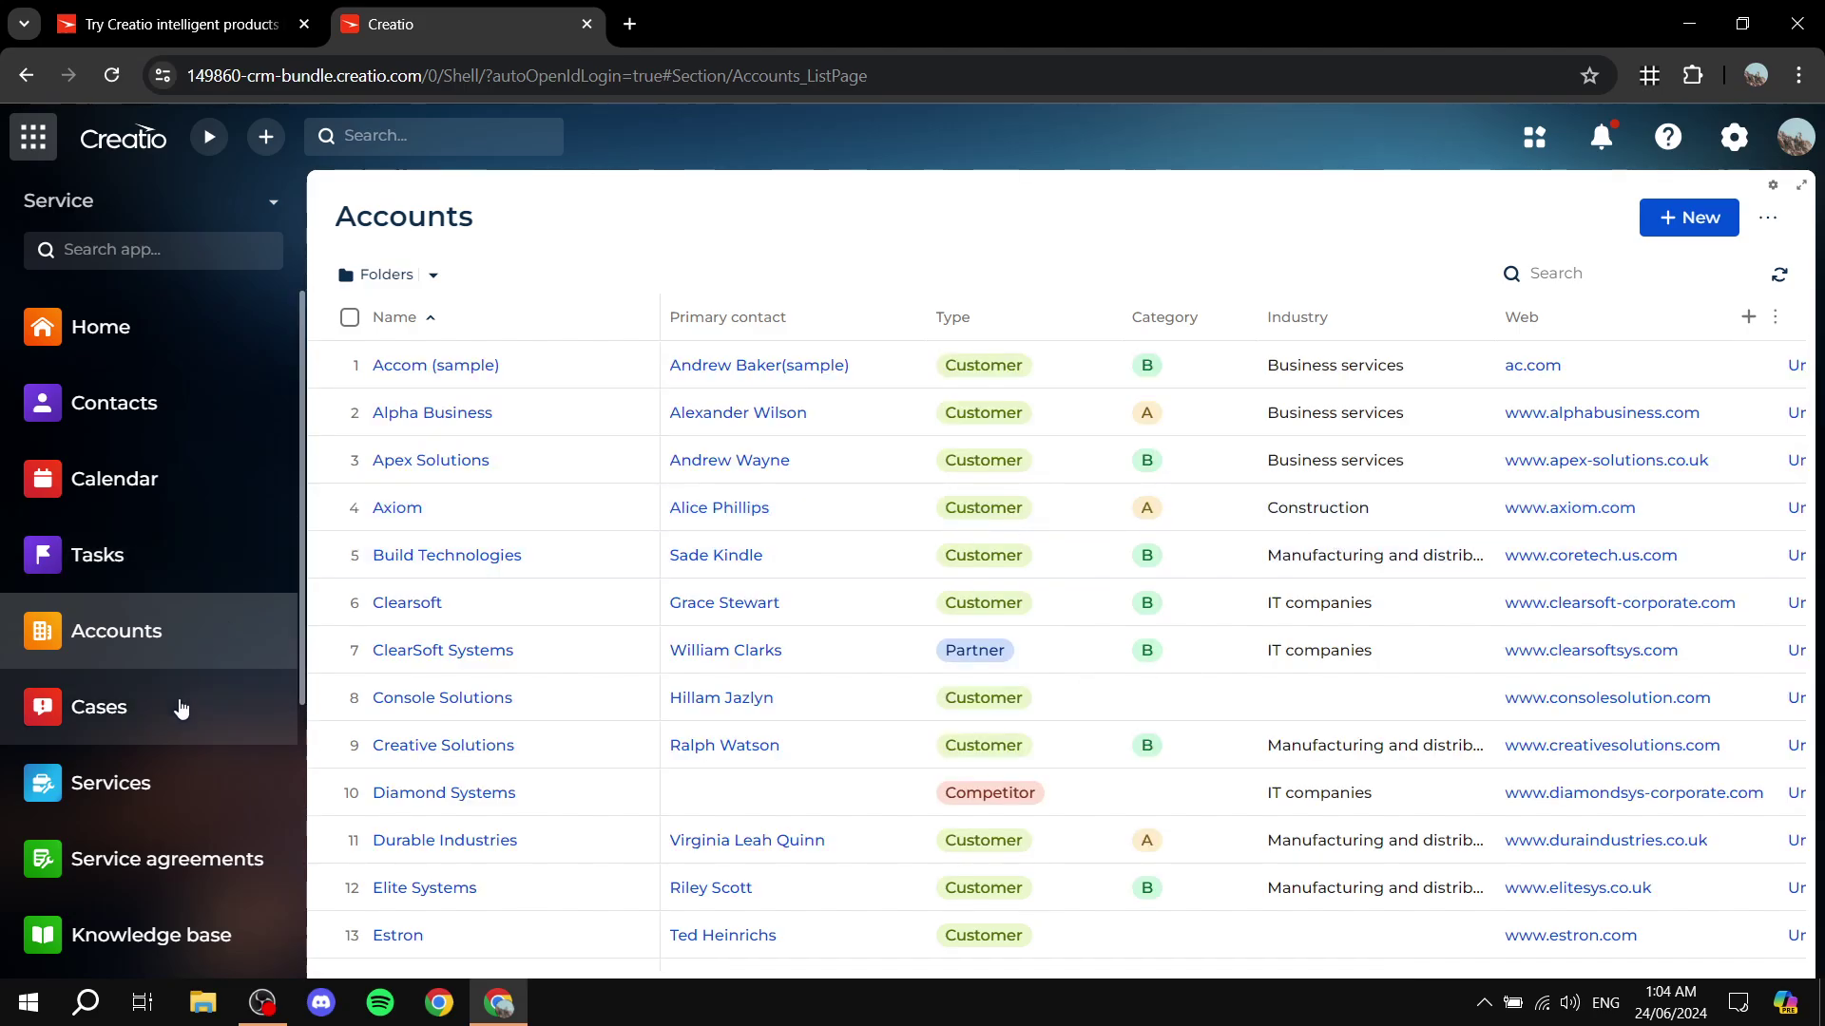
Open the Cases section and review the service requests with their assignee, status and resolution time.
left_click(180, 708)
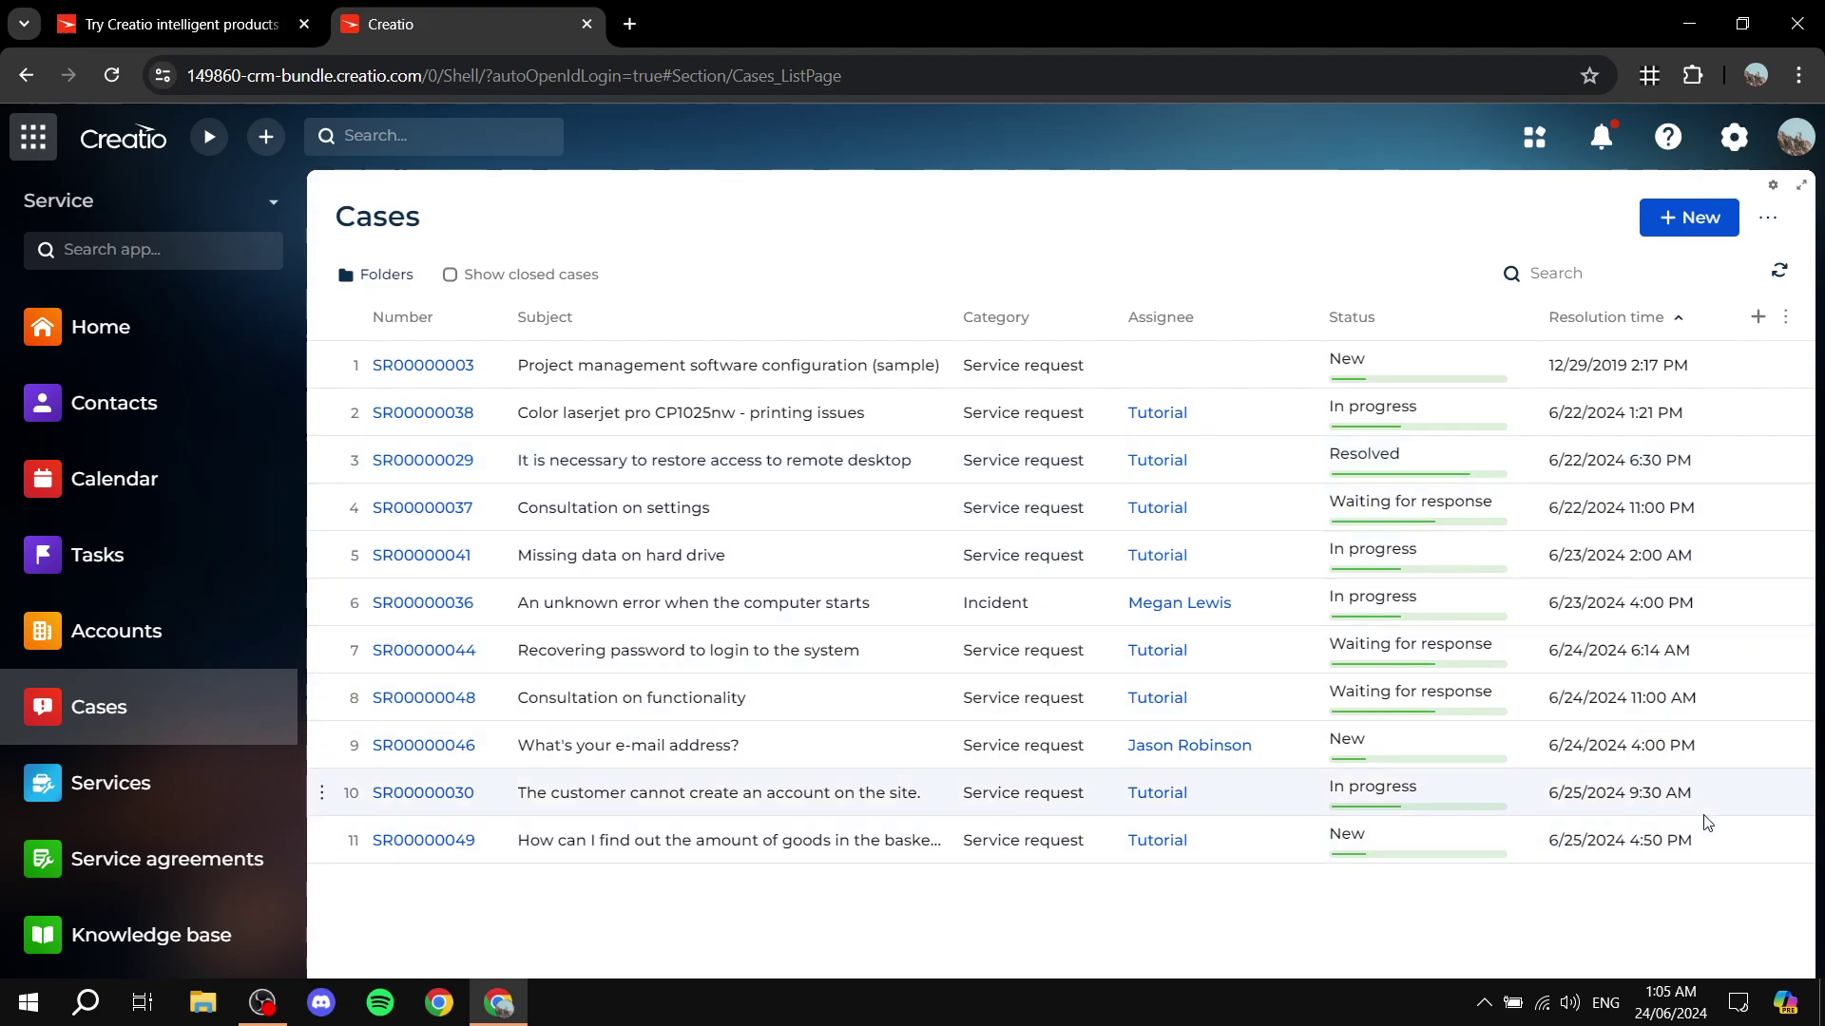
scroll(71, 689, "down", 5)
scroll(211, 485, "up", 4)
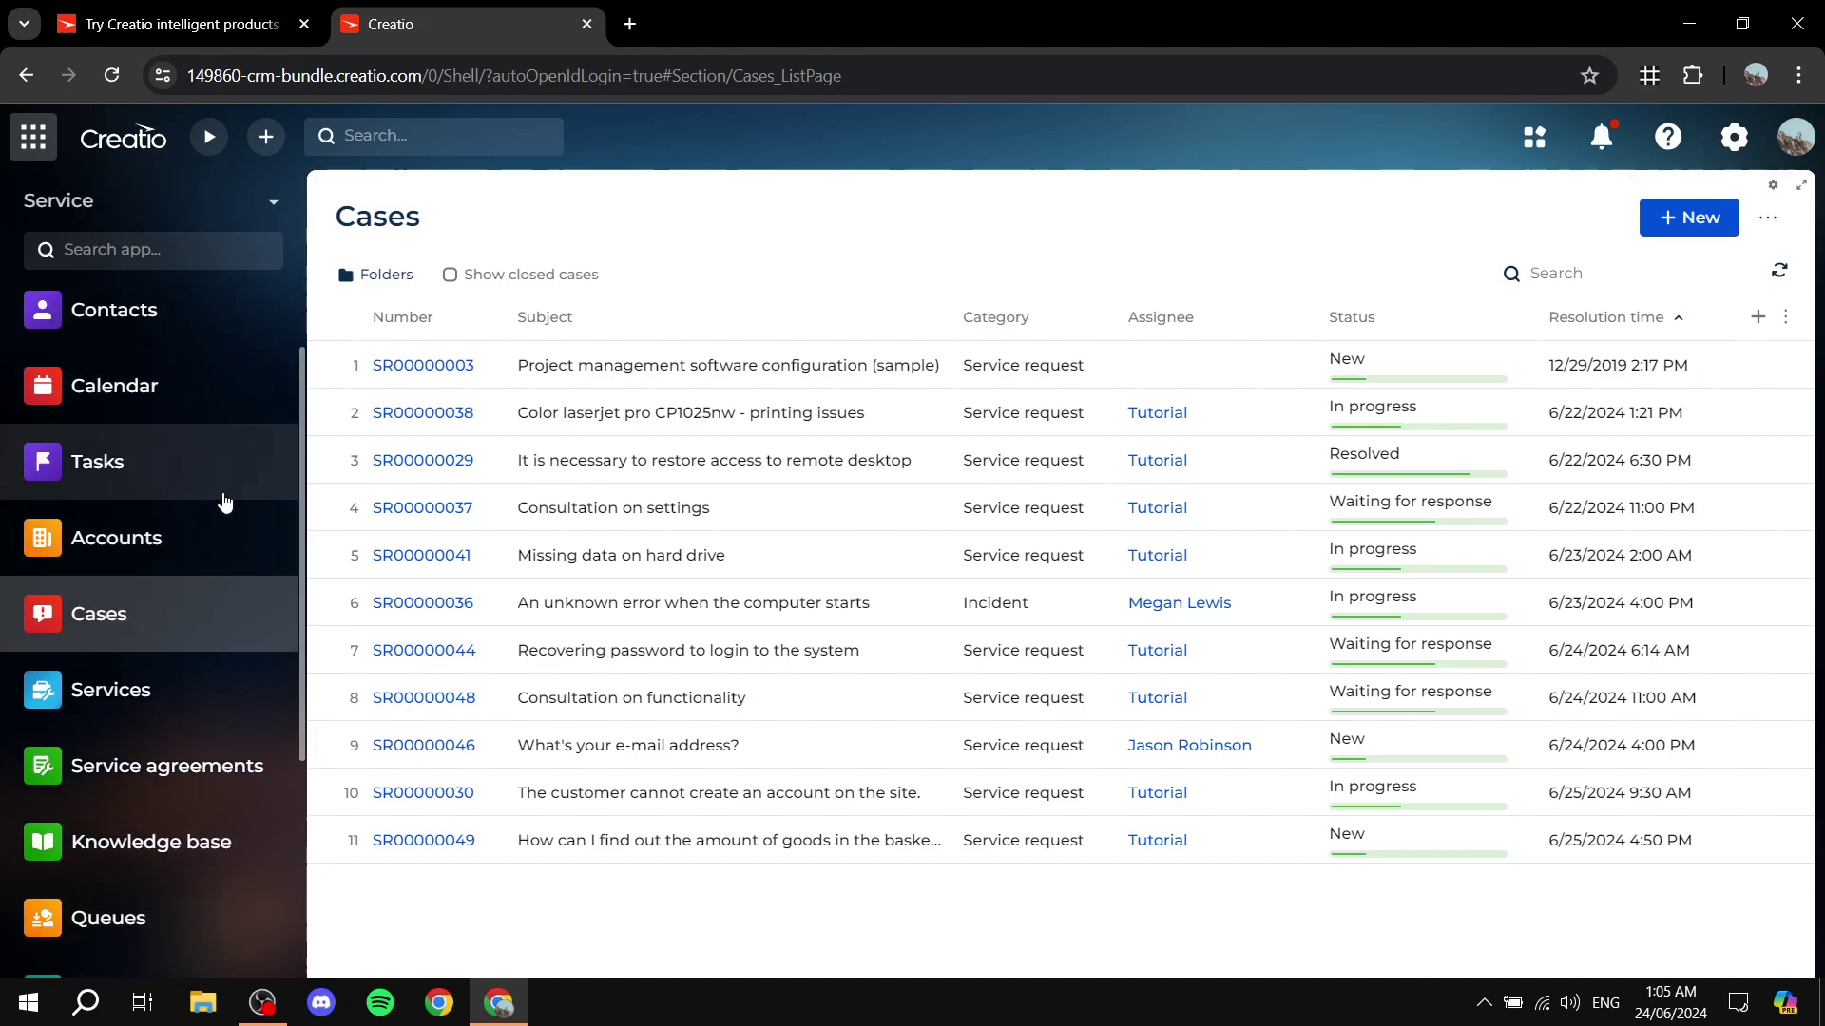
Open the Services section and review the listed services with their category, status, response time and resolution time.
left_click(148, 701)
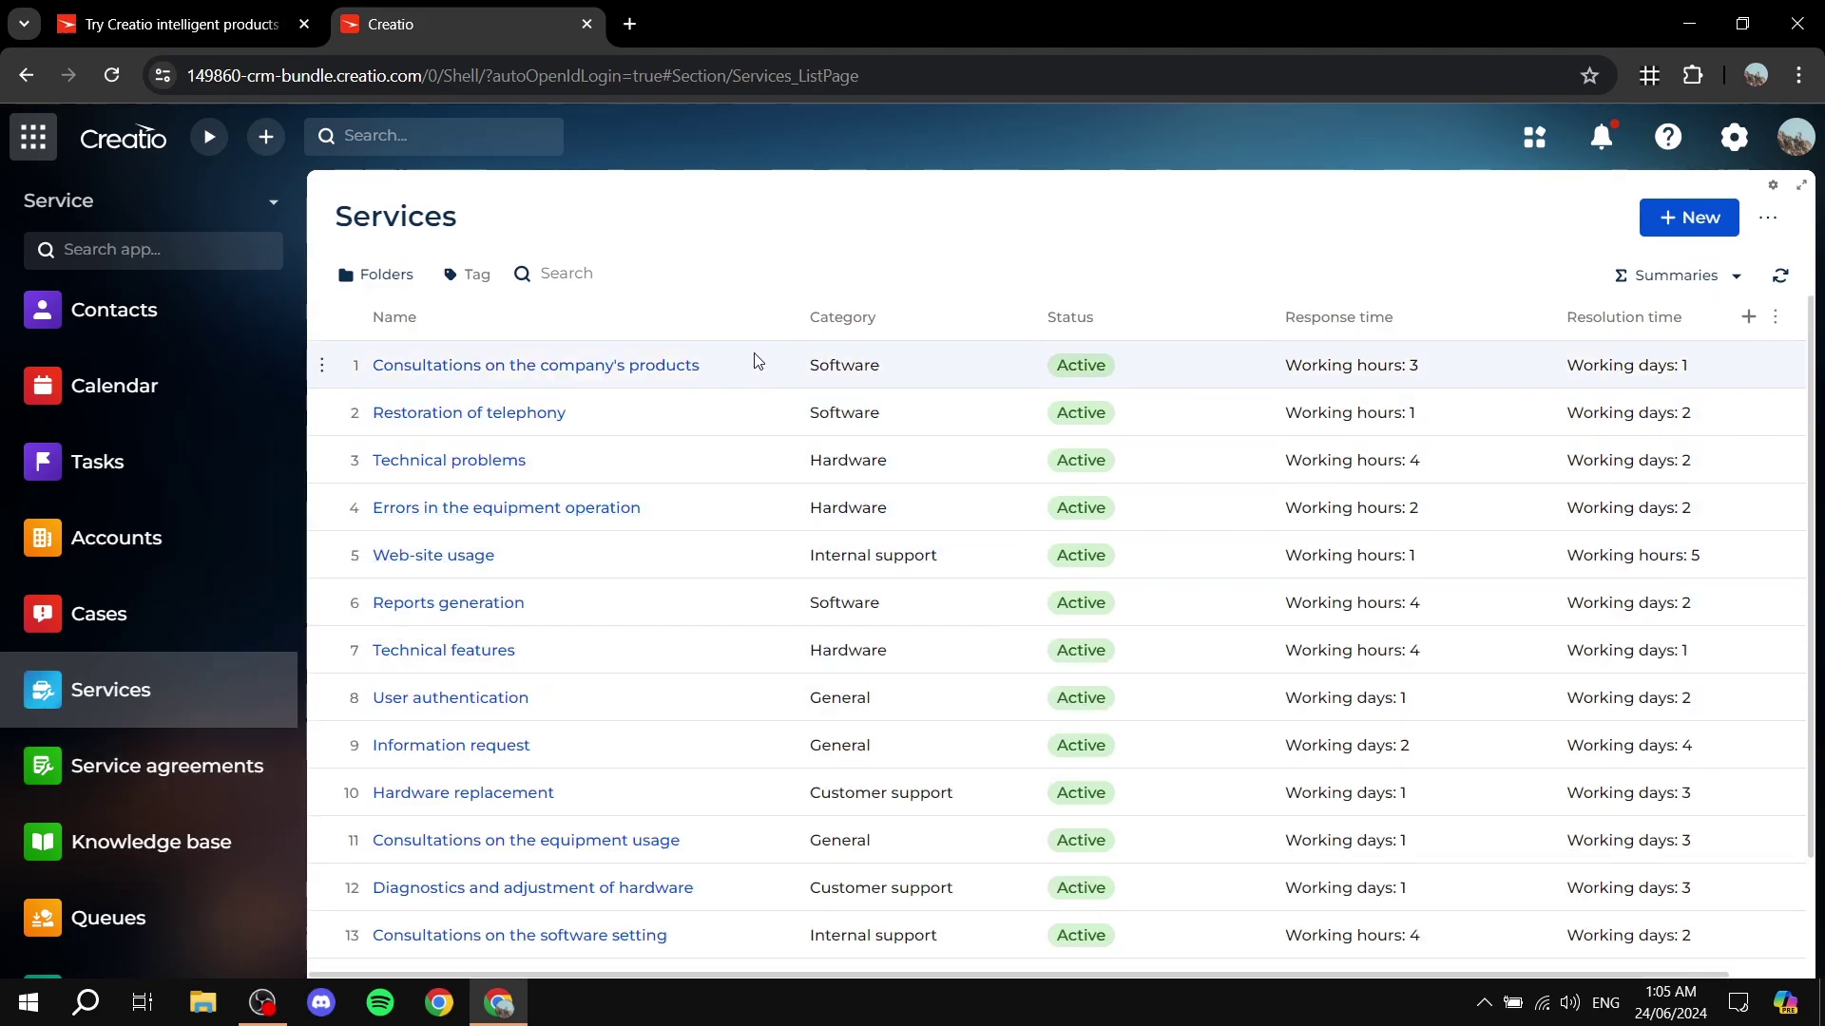
scroll(757, 363, "down", 3)
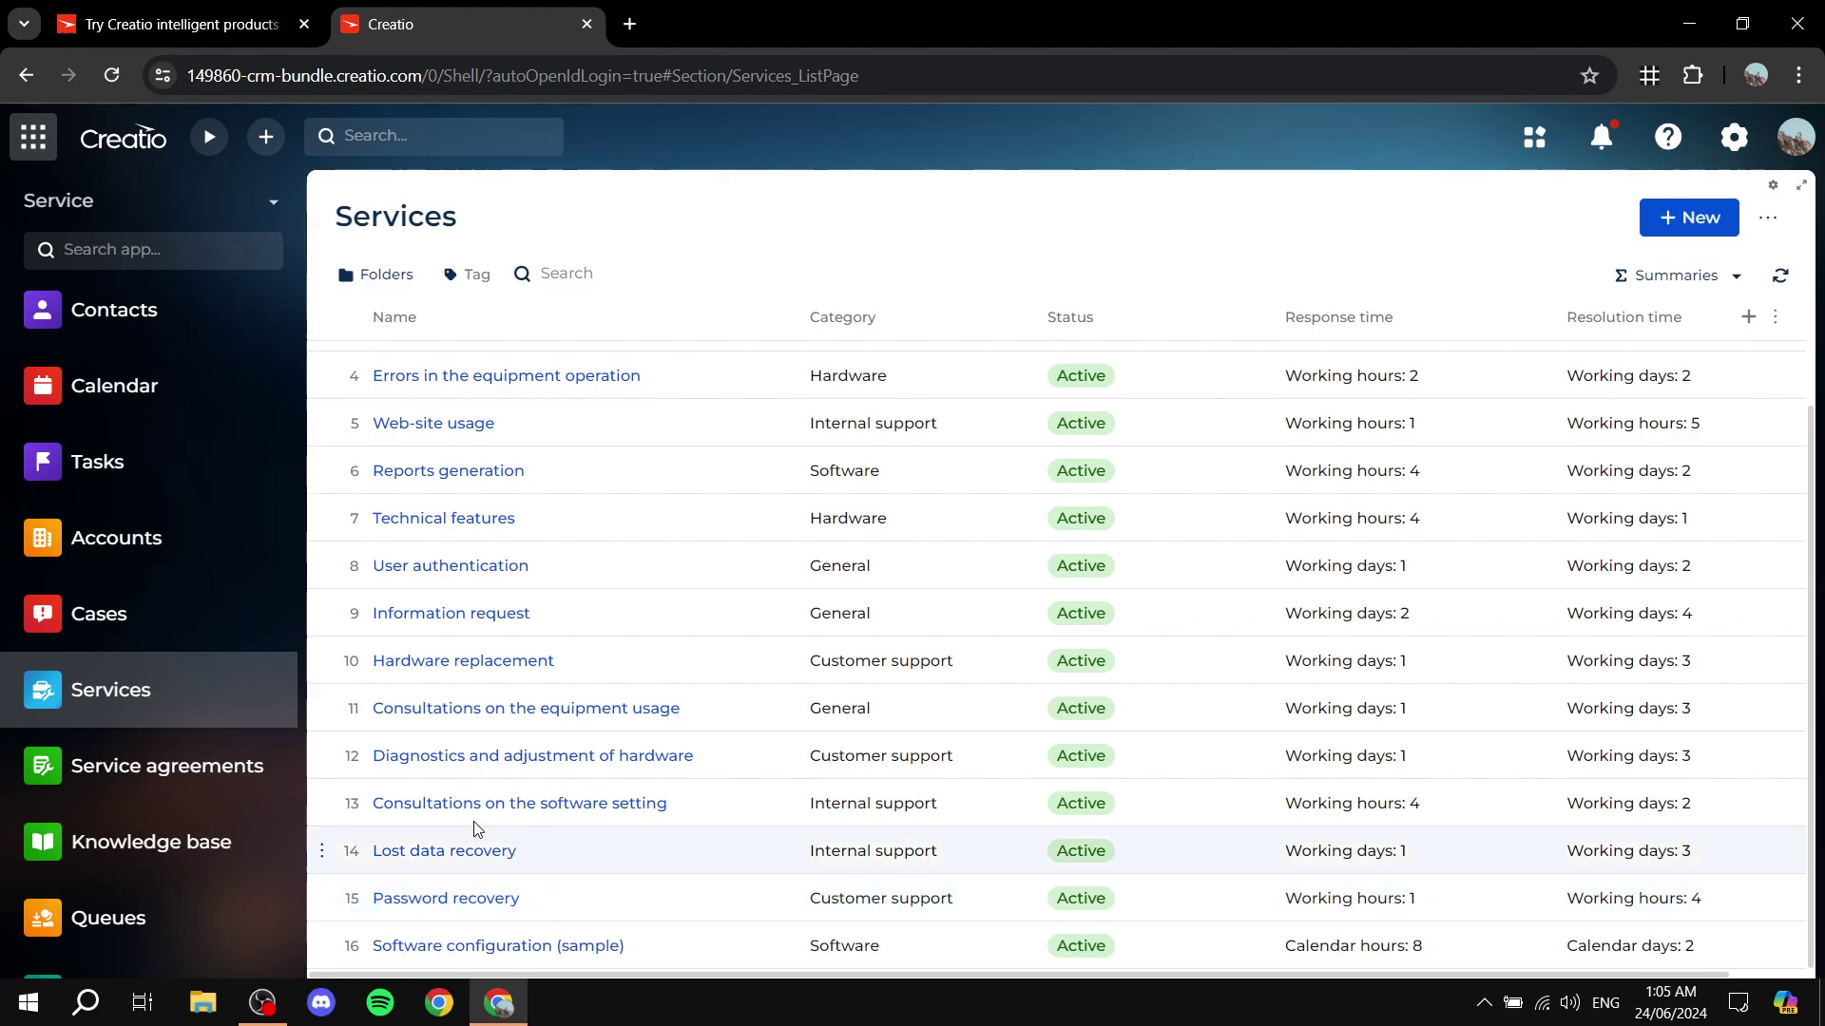
scroll(570, 837, "up", 3)
Open the Service agreements section and review the agreements with their status, start and end dates.
left_click(143, 766)
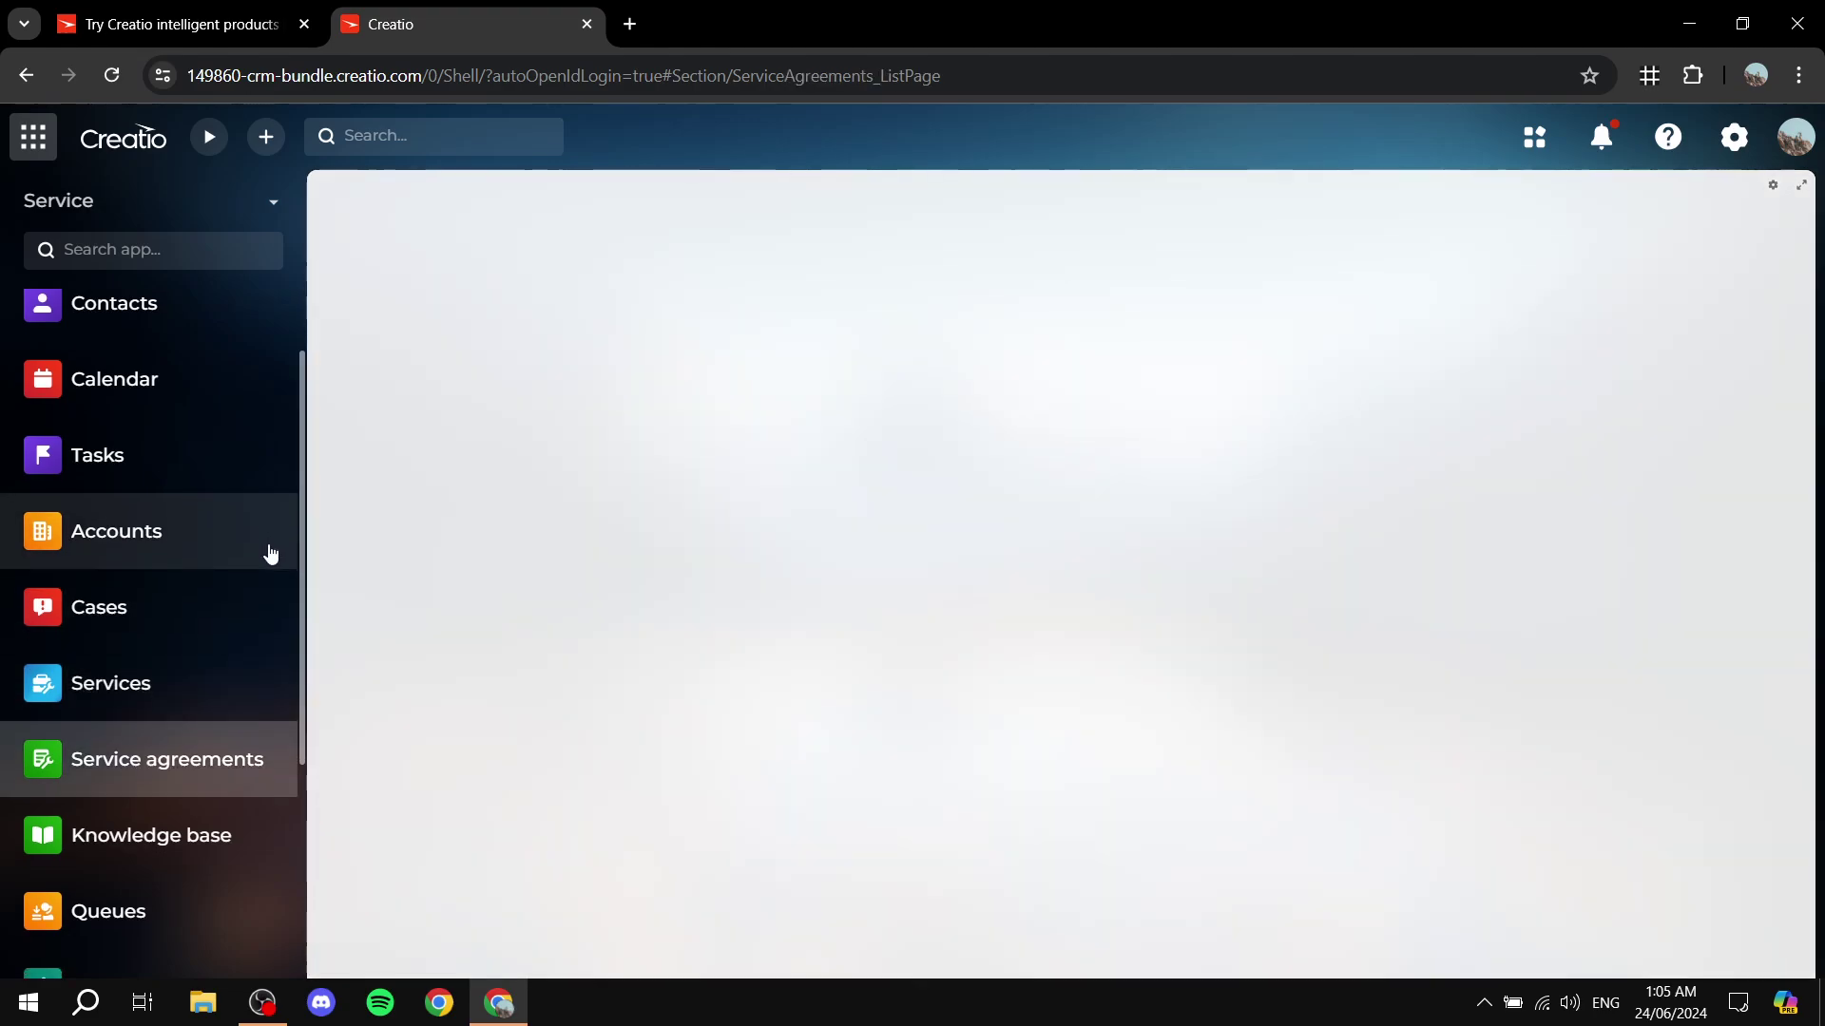
scroll(138, 620, "down", 3)
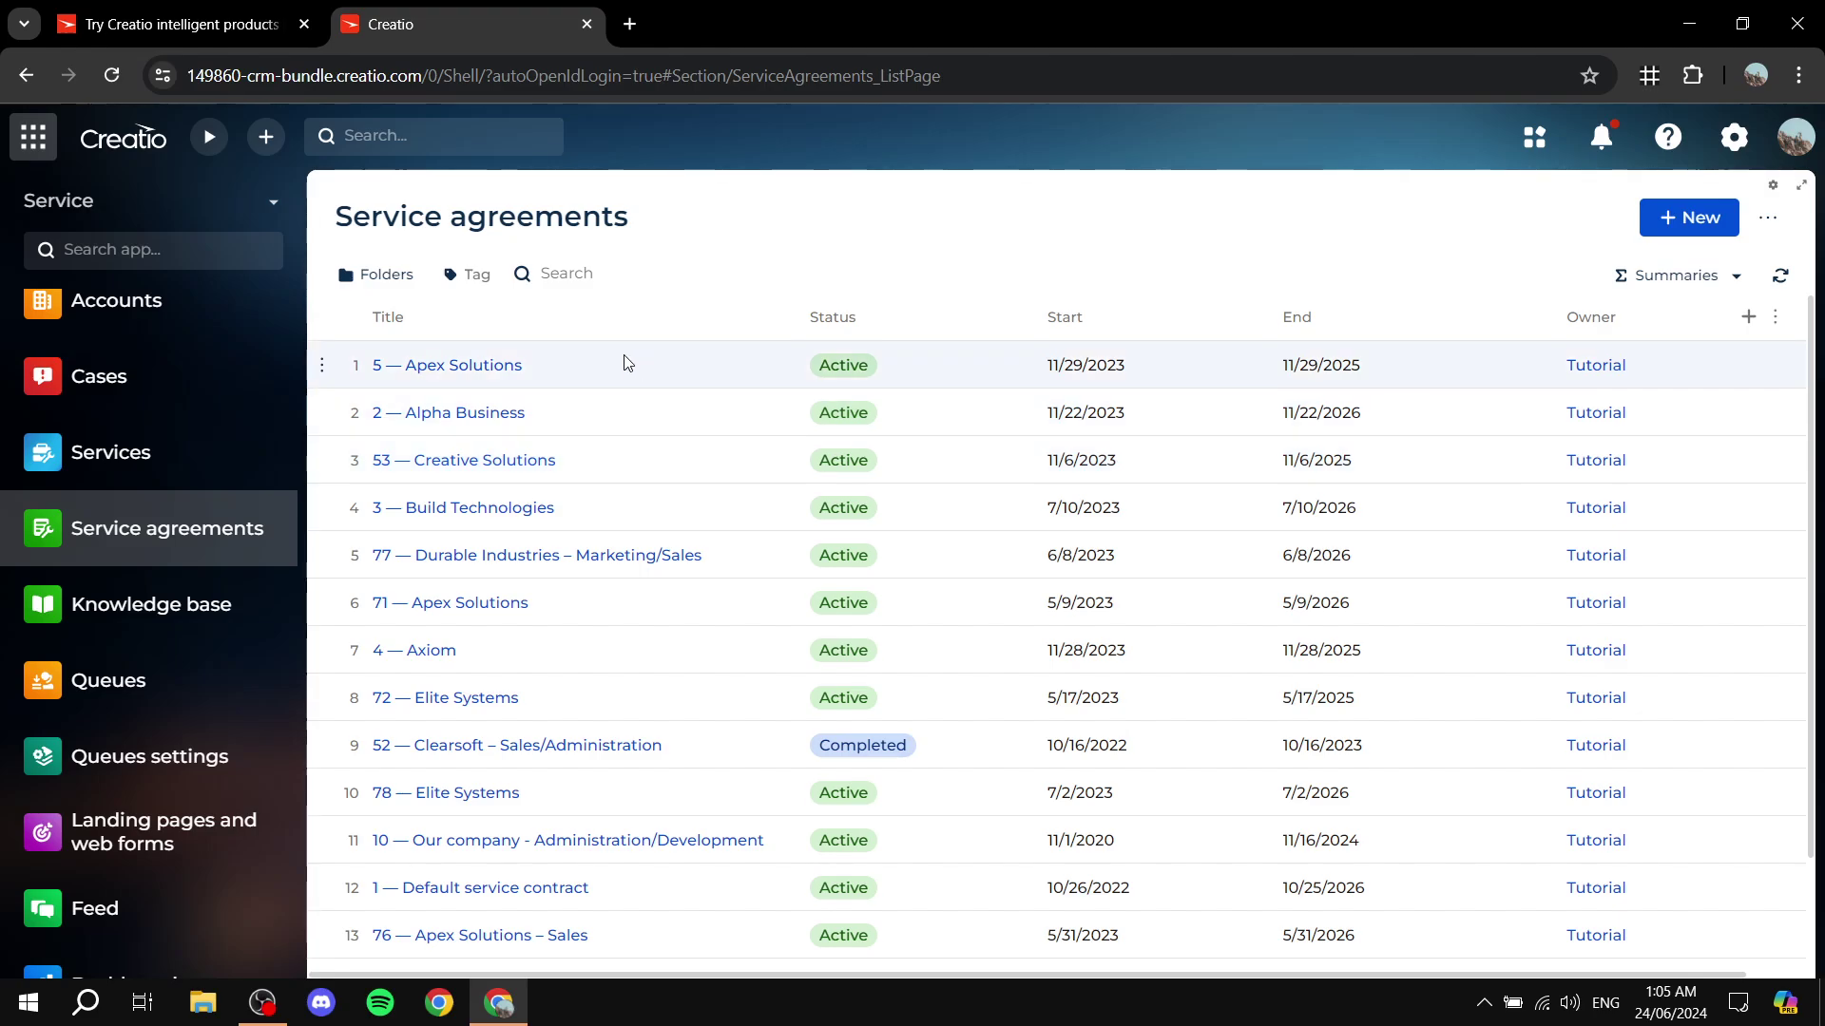
scroll(599, 380, "down", 1)
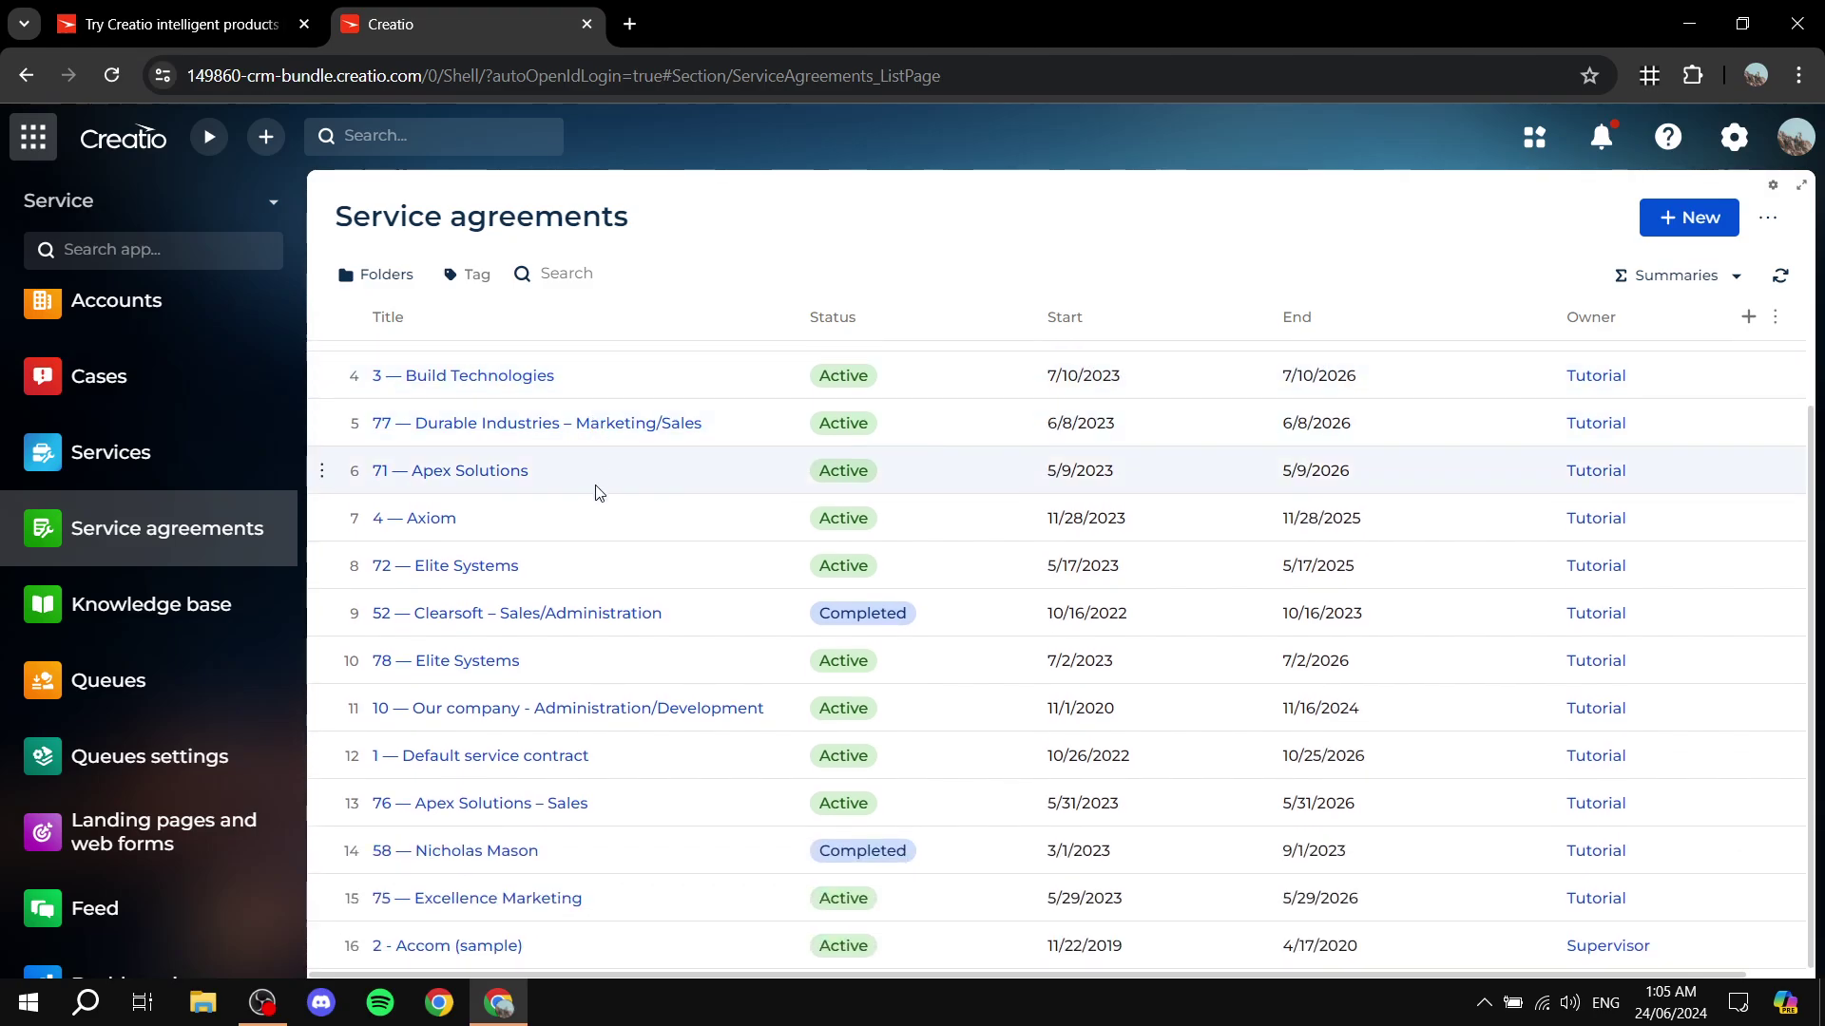
Open the Knowledge base section and continue to the Queues section to review the queue items with their status, operator and postponements.
left_click(151, 608)
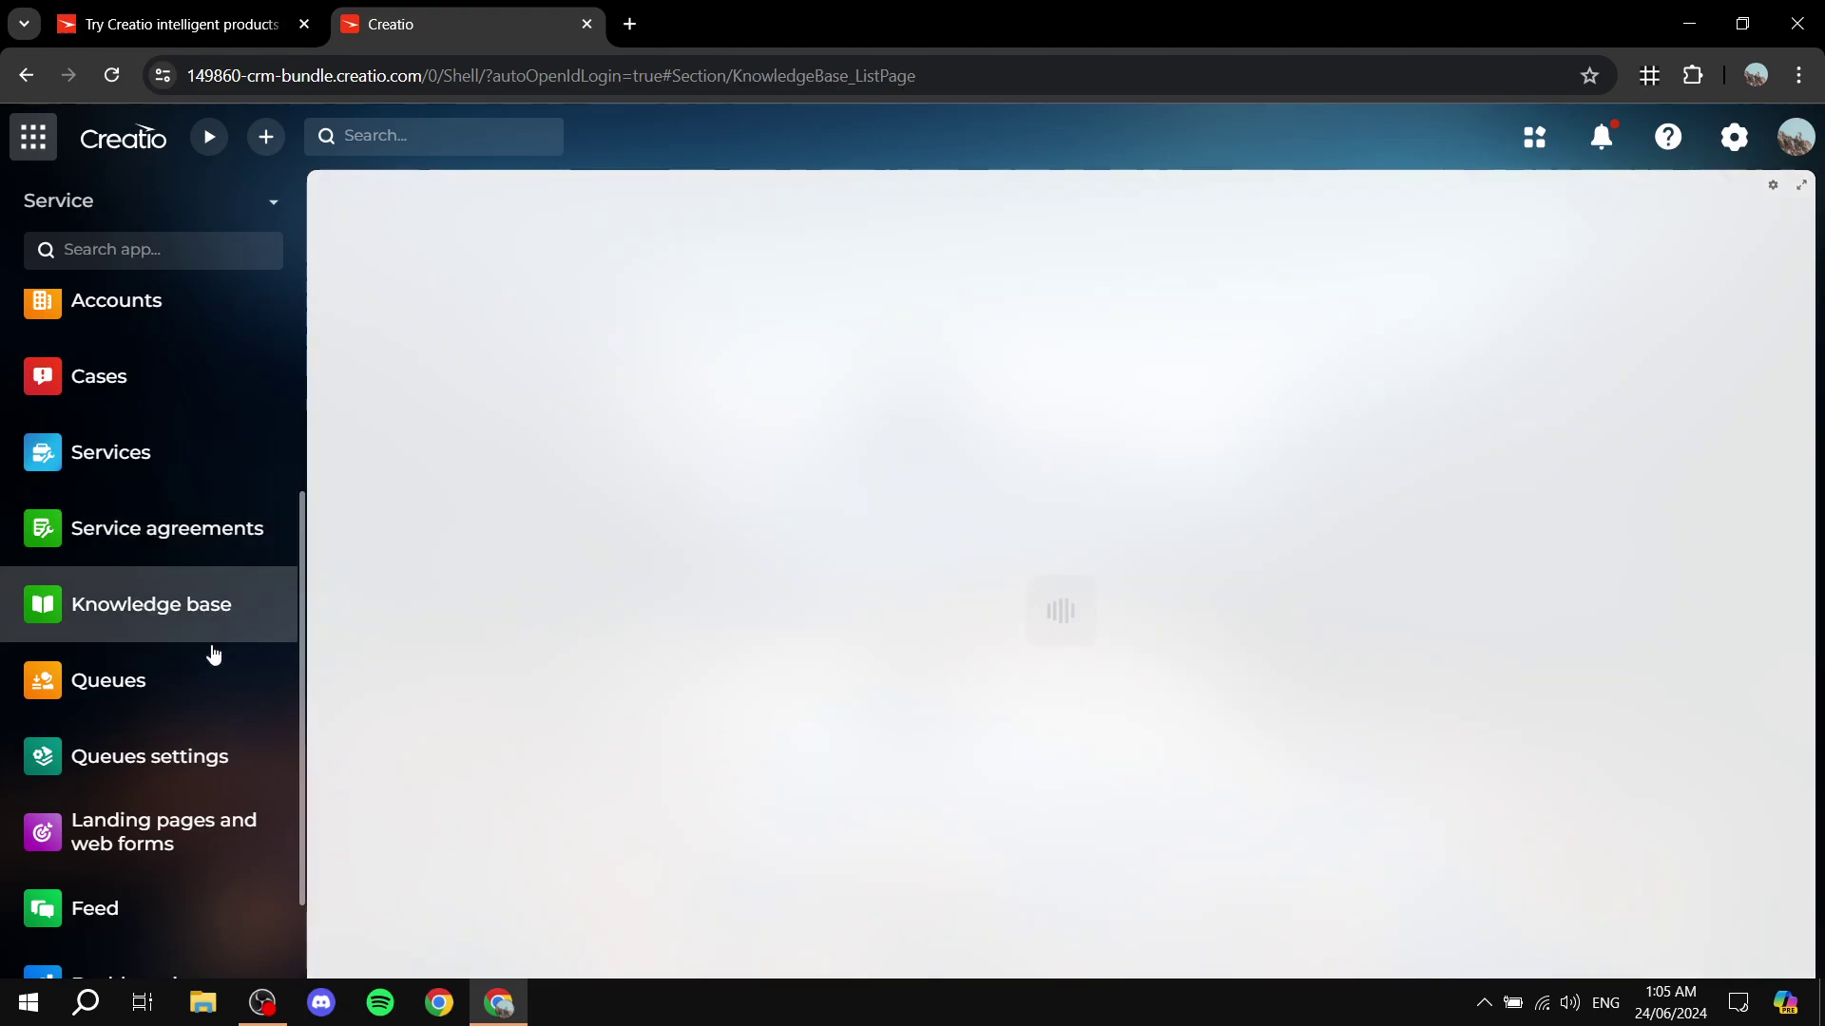
left_click(180, 708)
left_click(214, 770)
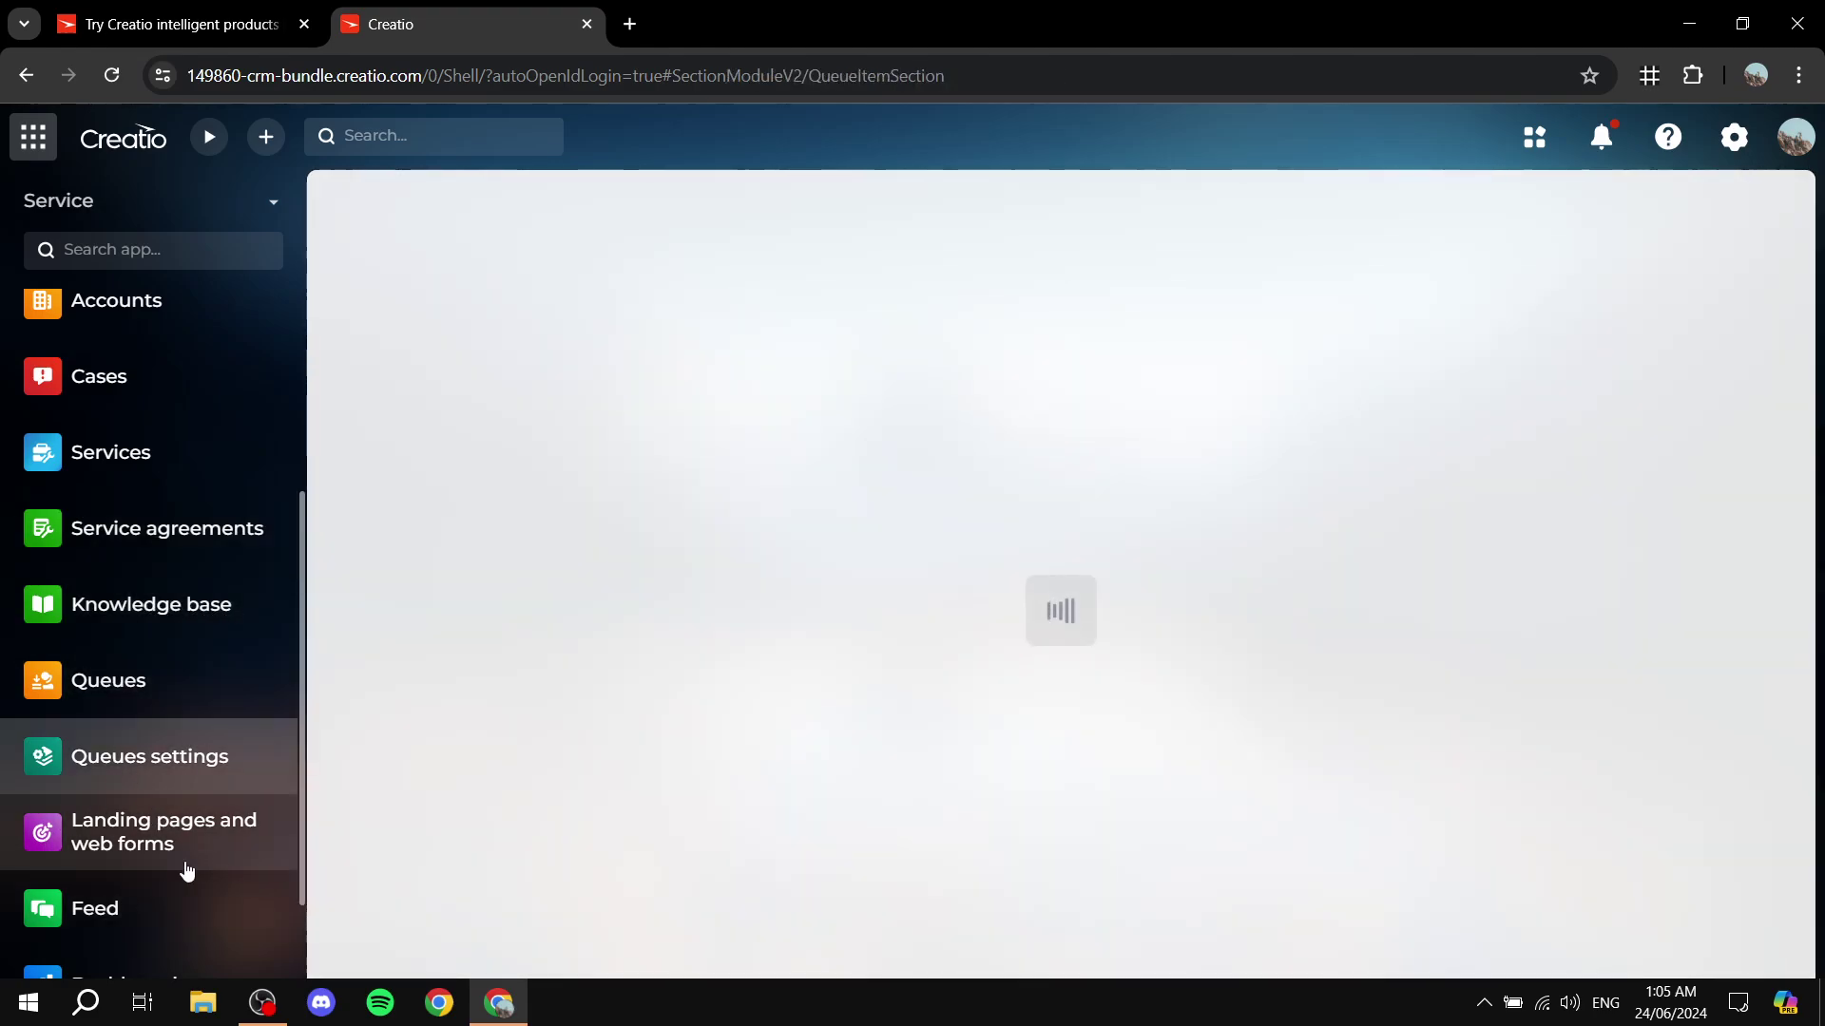
scroll(183, 866, "down", 2)
left_click(152, 585)
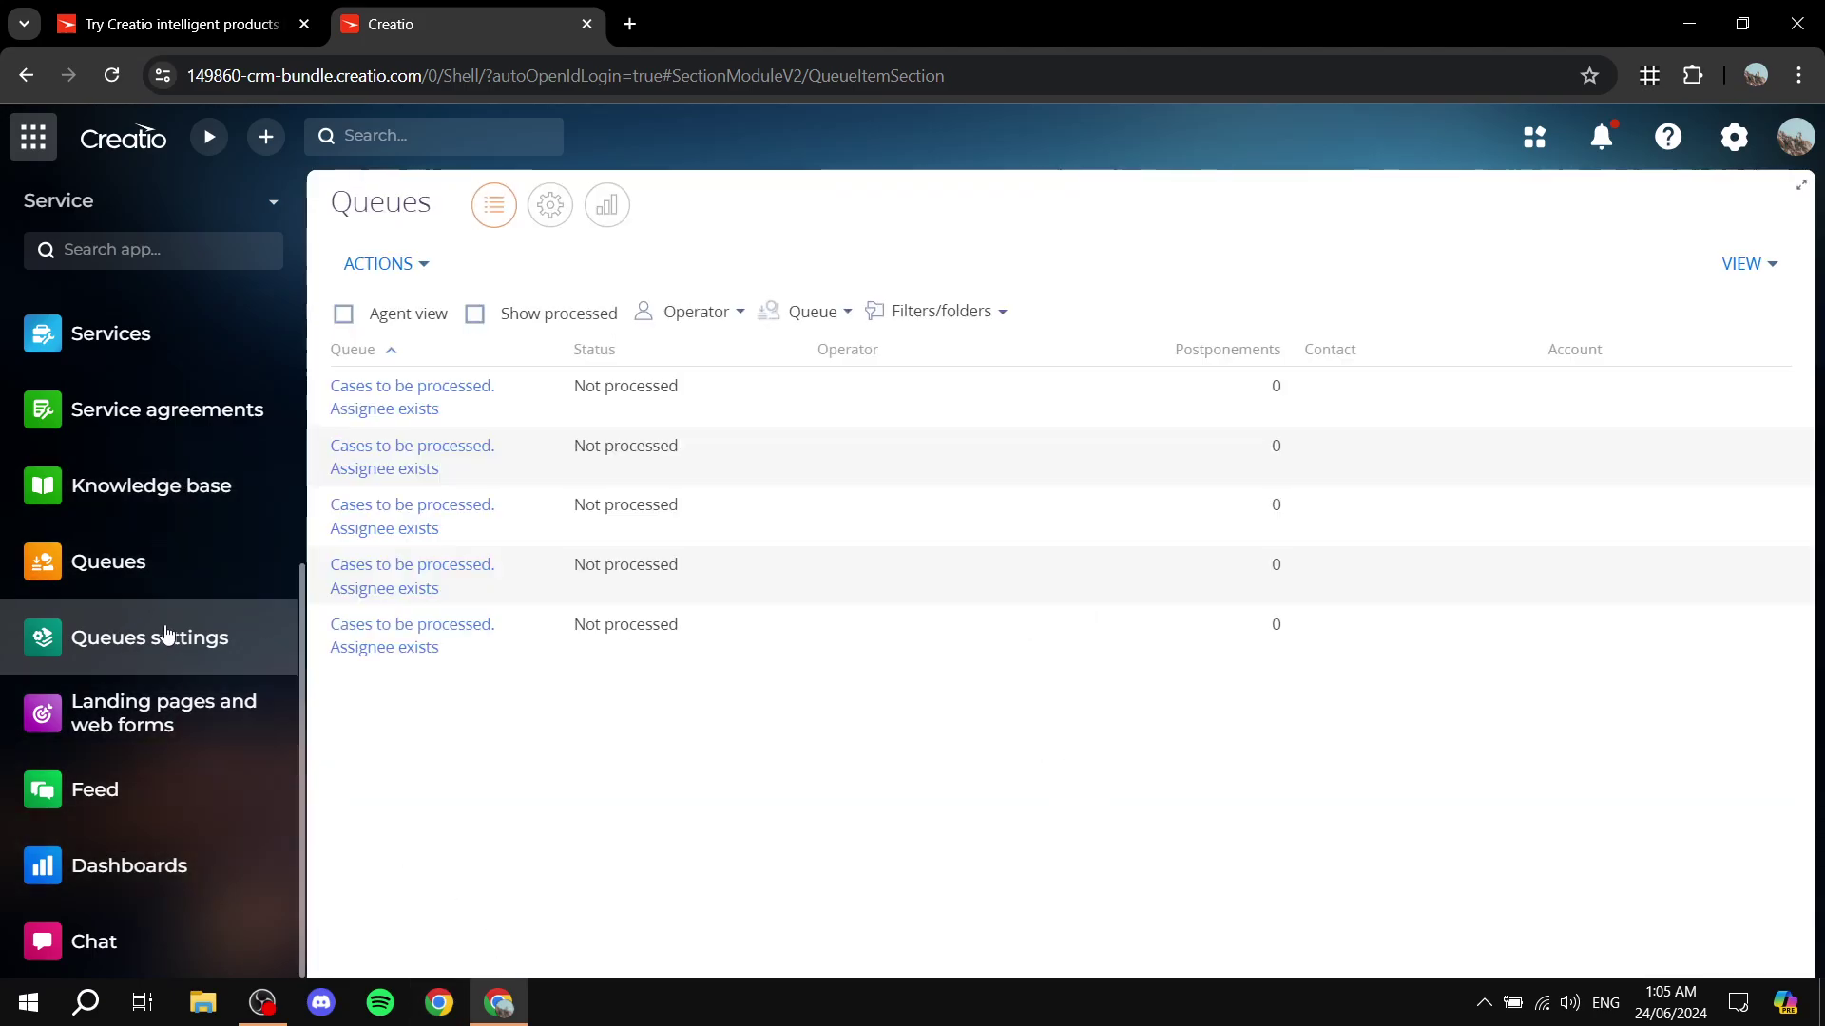
left_click(242, 559)
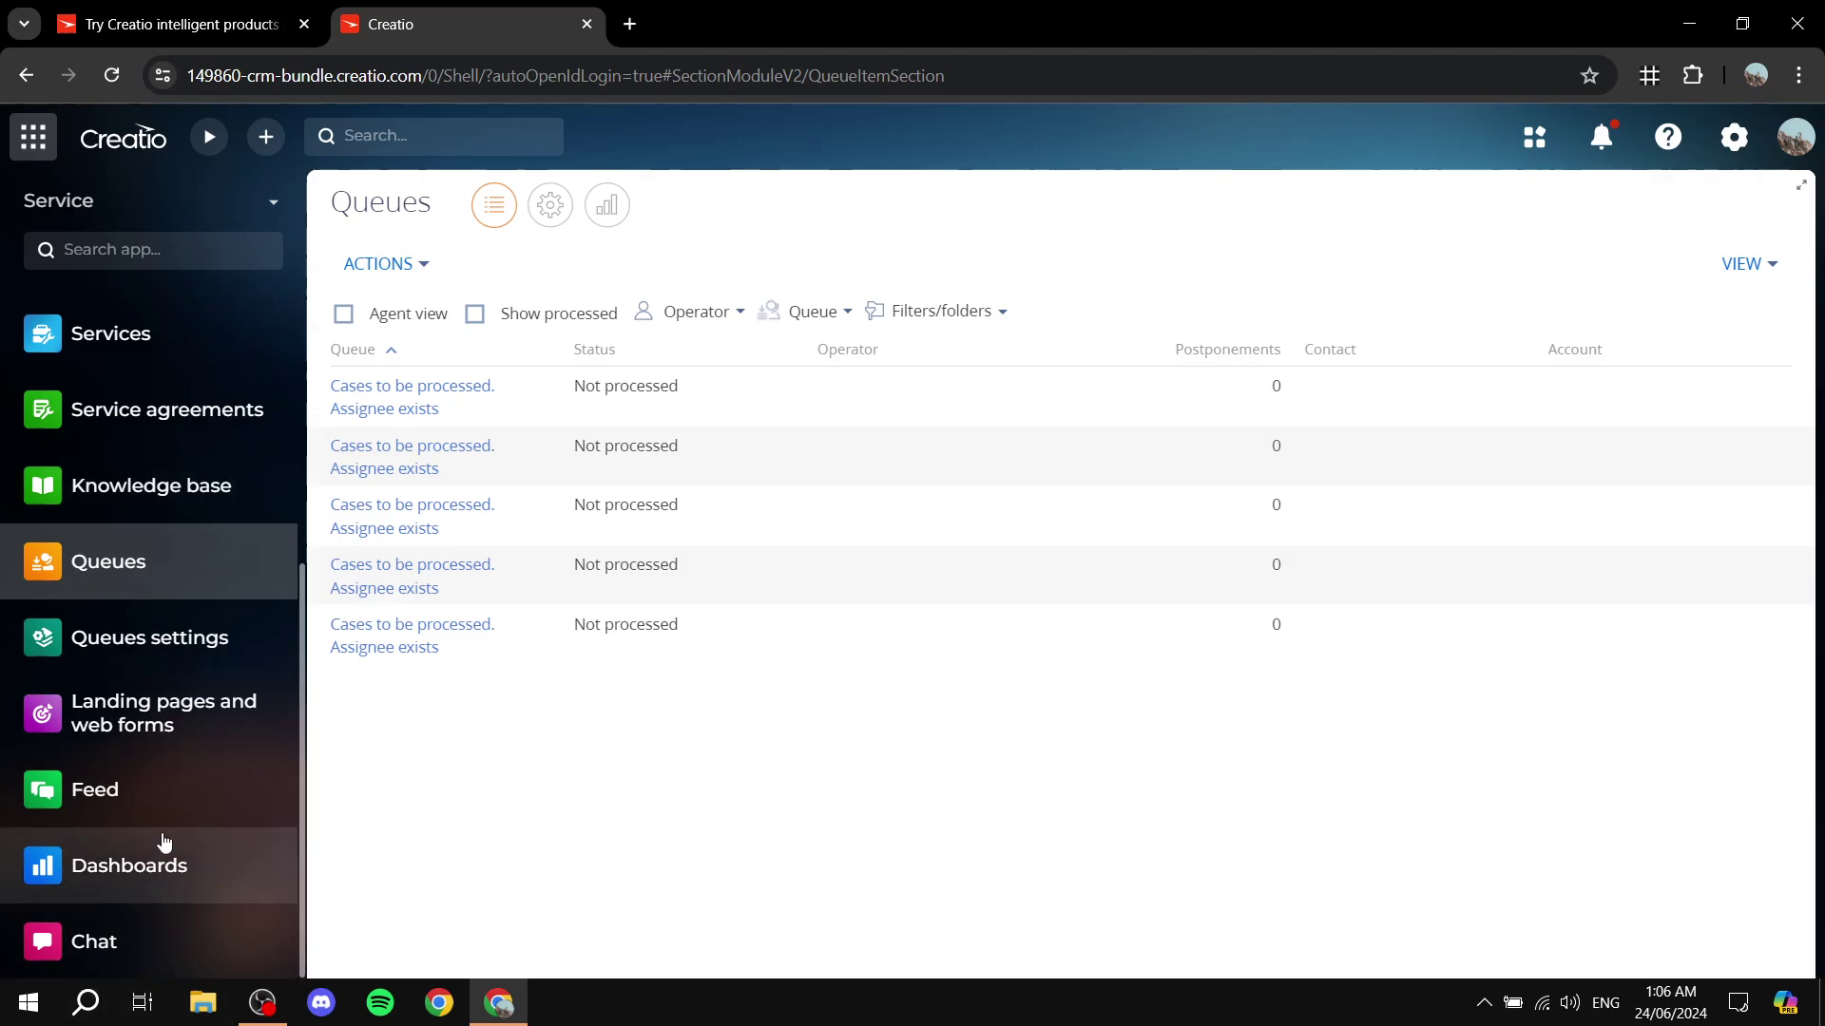
scroll(152, 827, "up", 5)
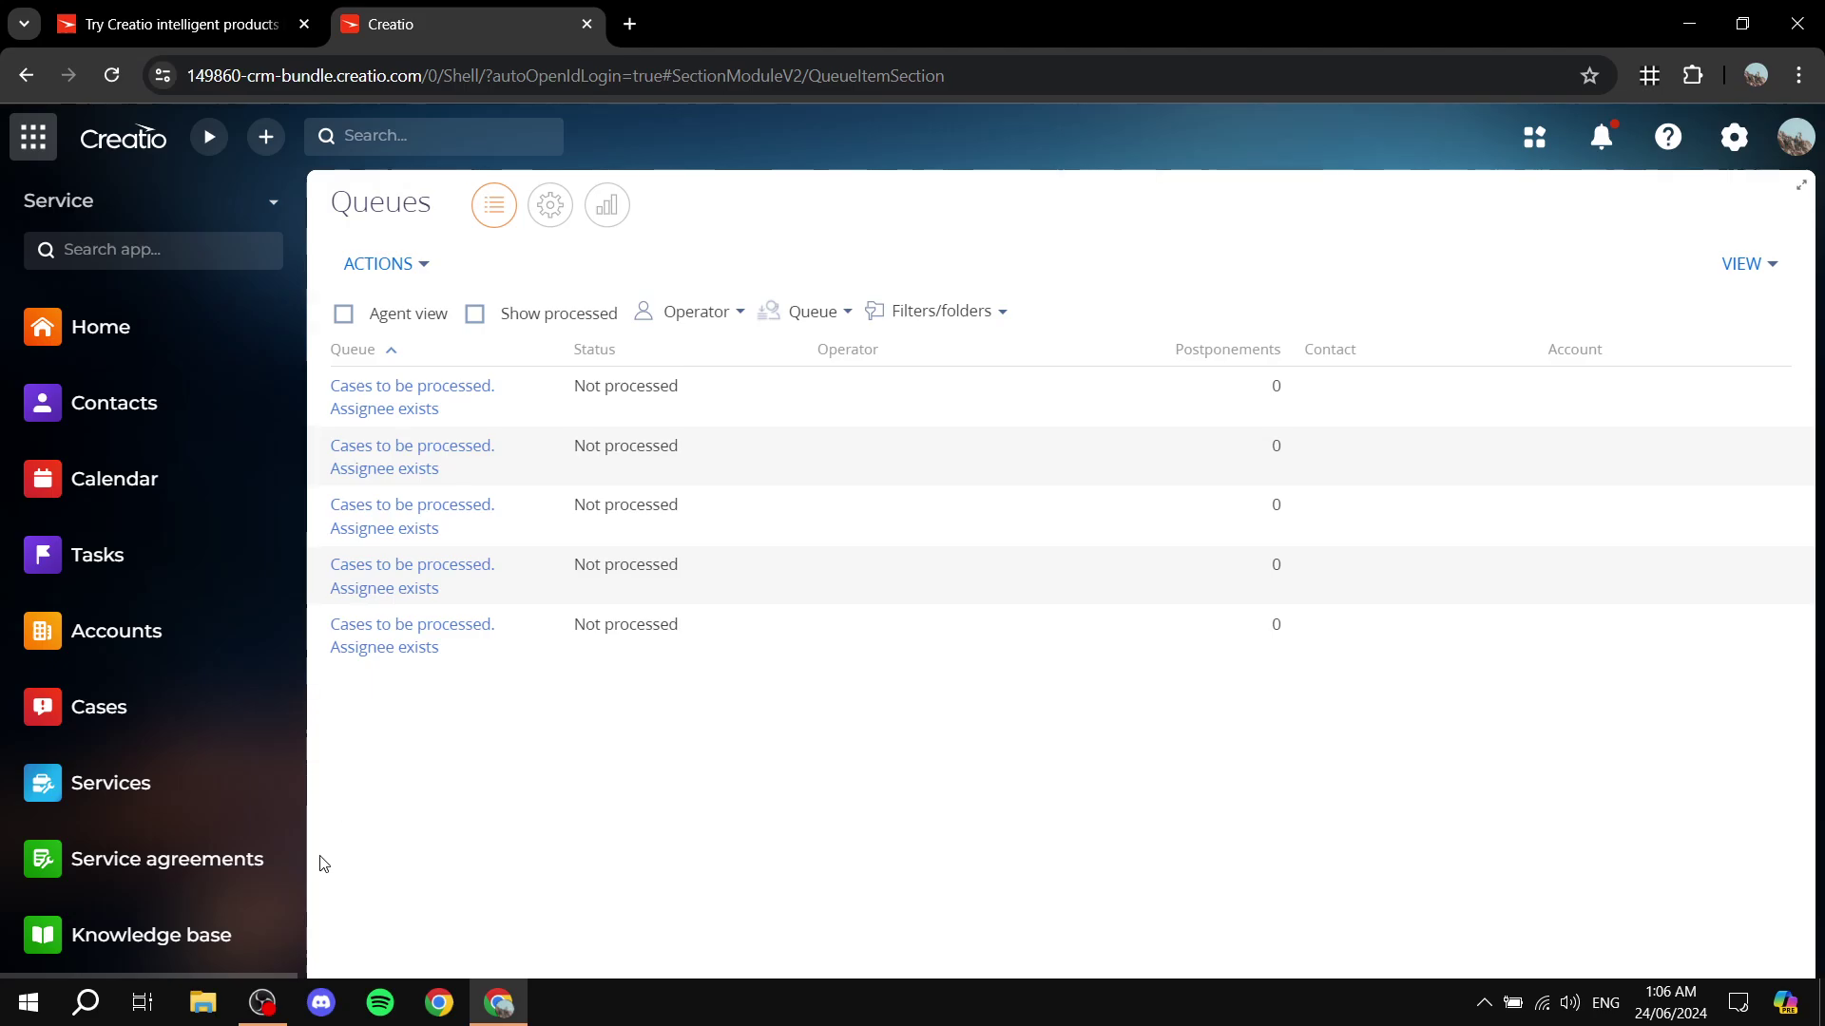
scroll(219, 580, "down", 5)
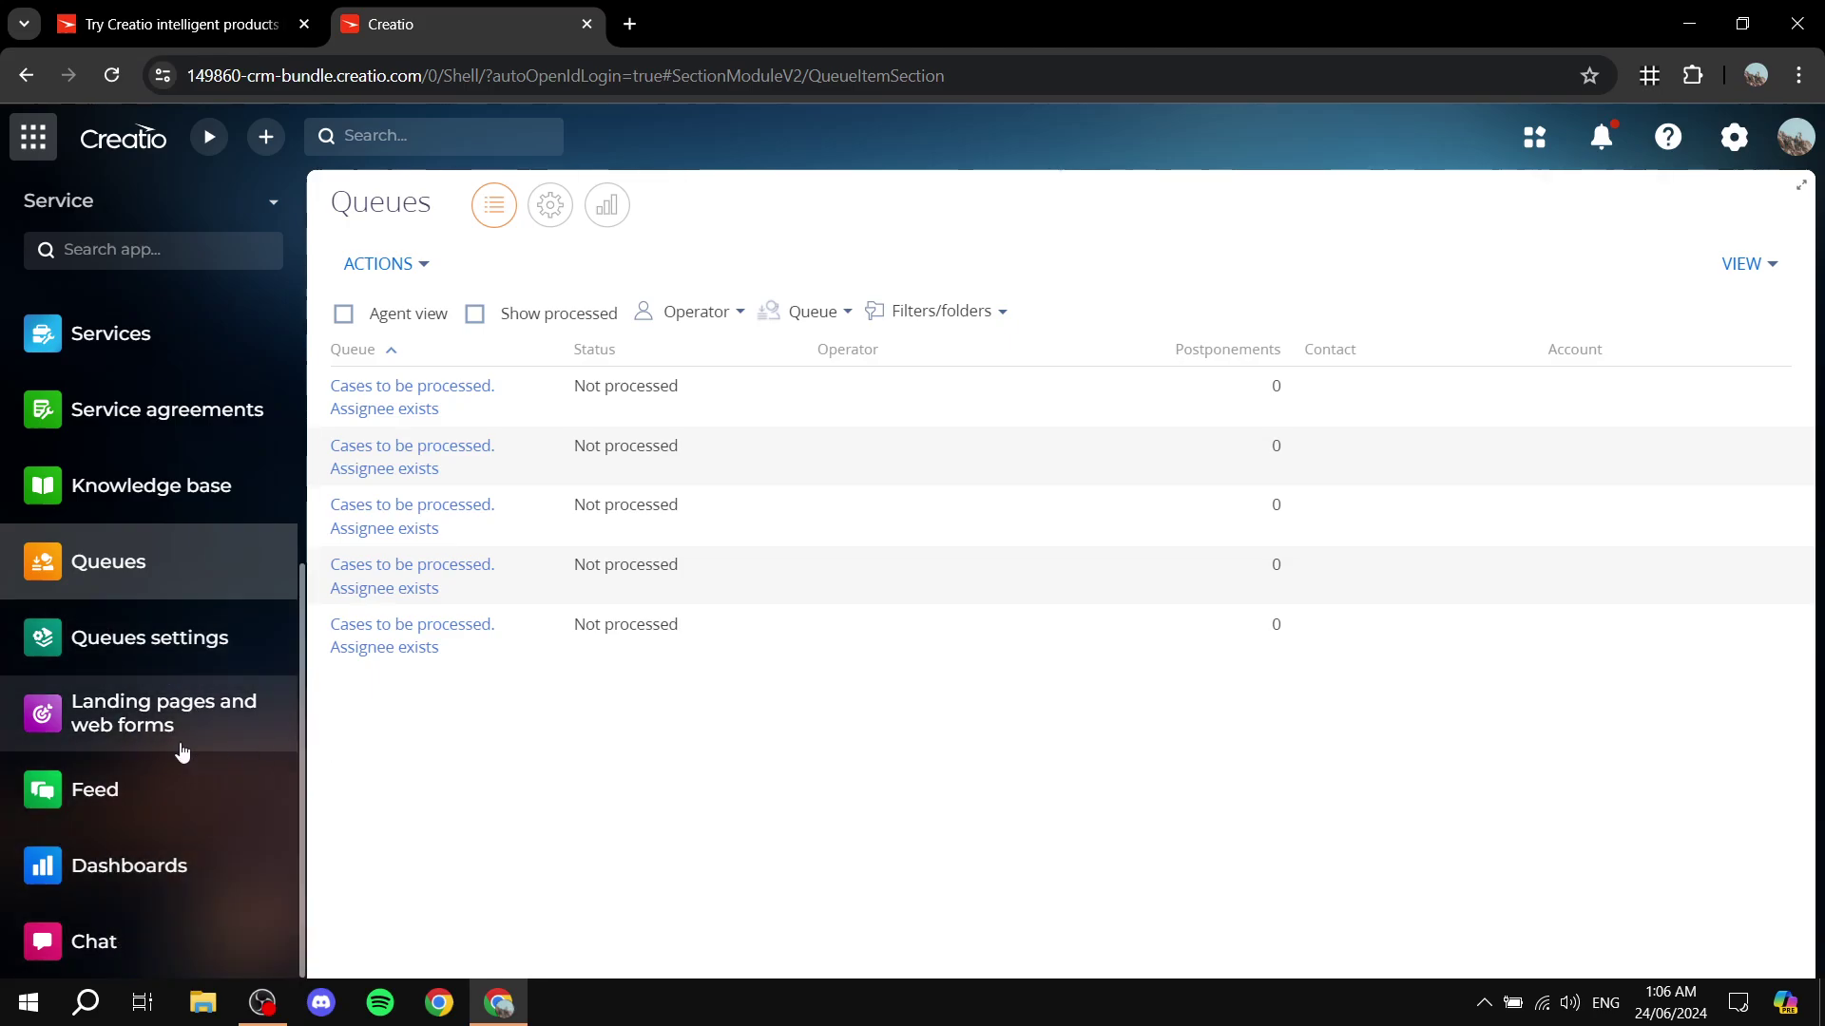
Open the Landing pages and web forms section to review the listed pages, and continue to the Feed section.
left_click(212, 714)
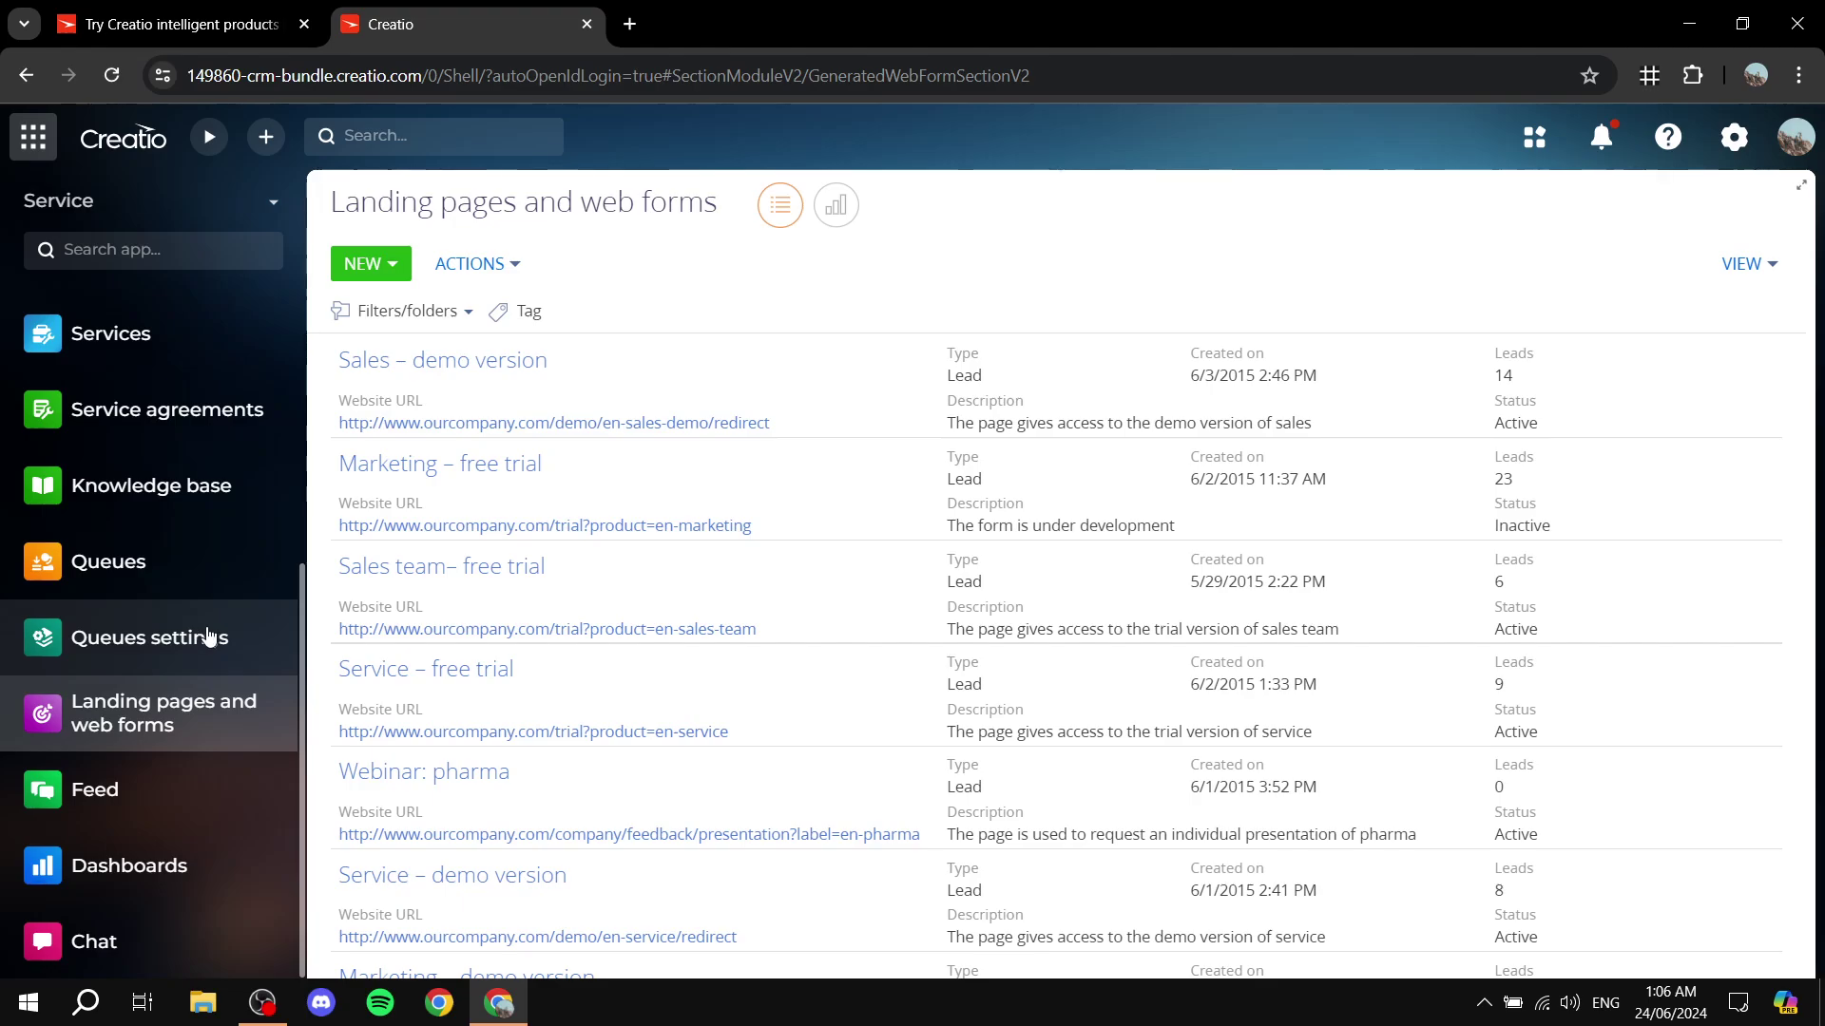
scroll(203, 637, "up", 5)
scroll(203, 636, "down", 5)
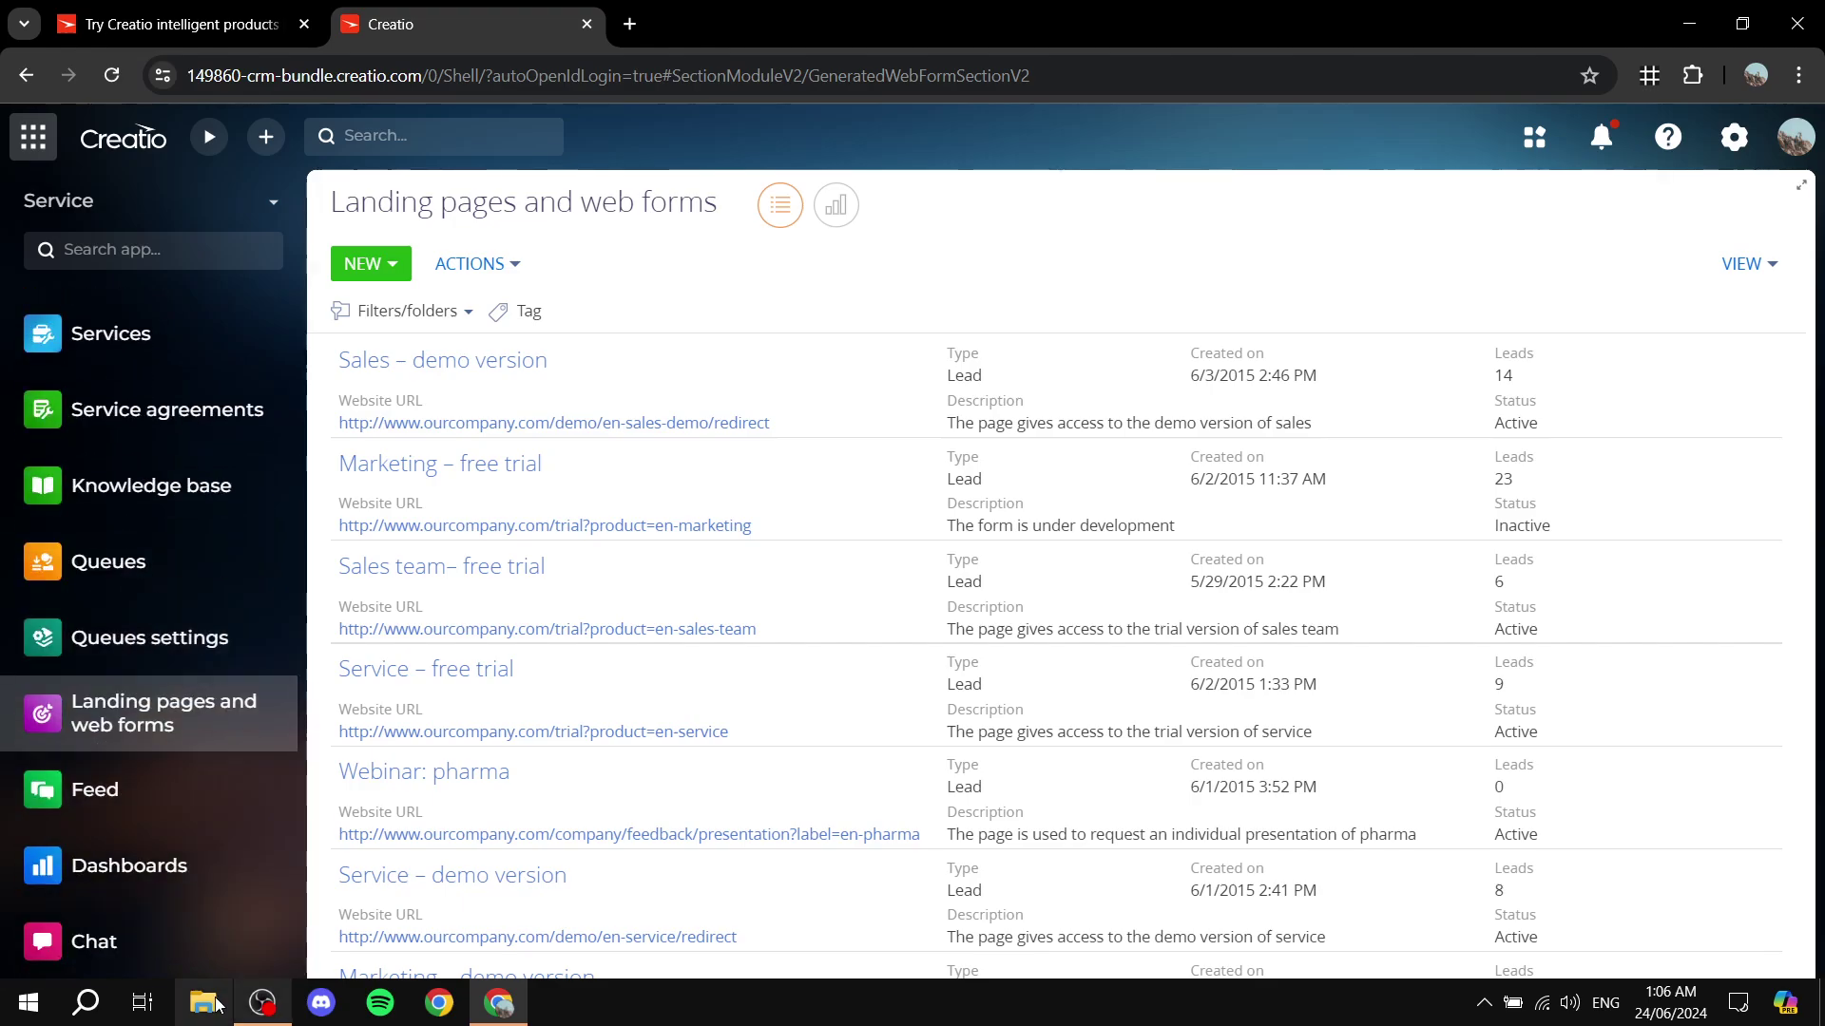
left_click(133, 806)
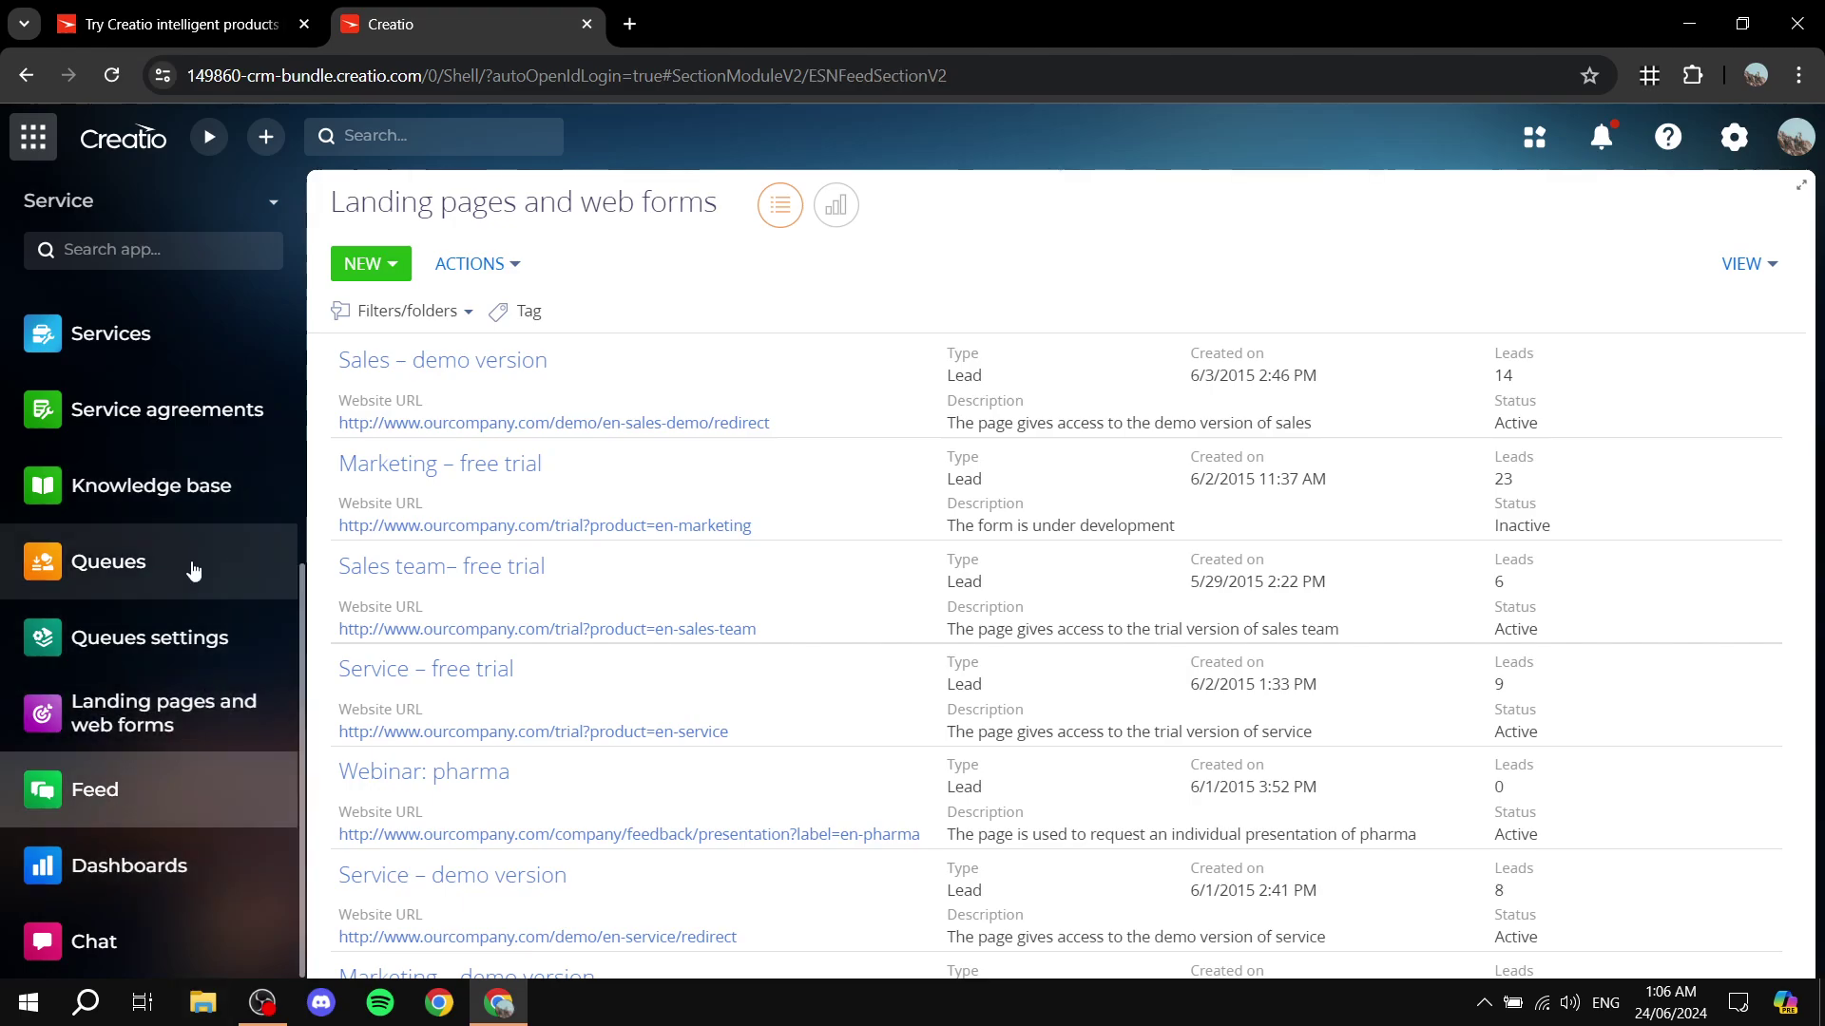
scroll(166, 434, "up", 5)
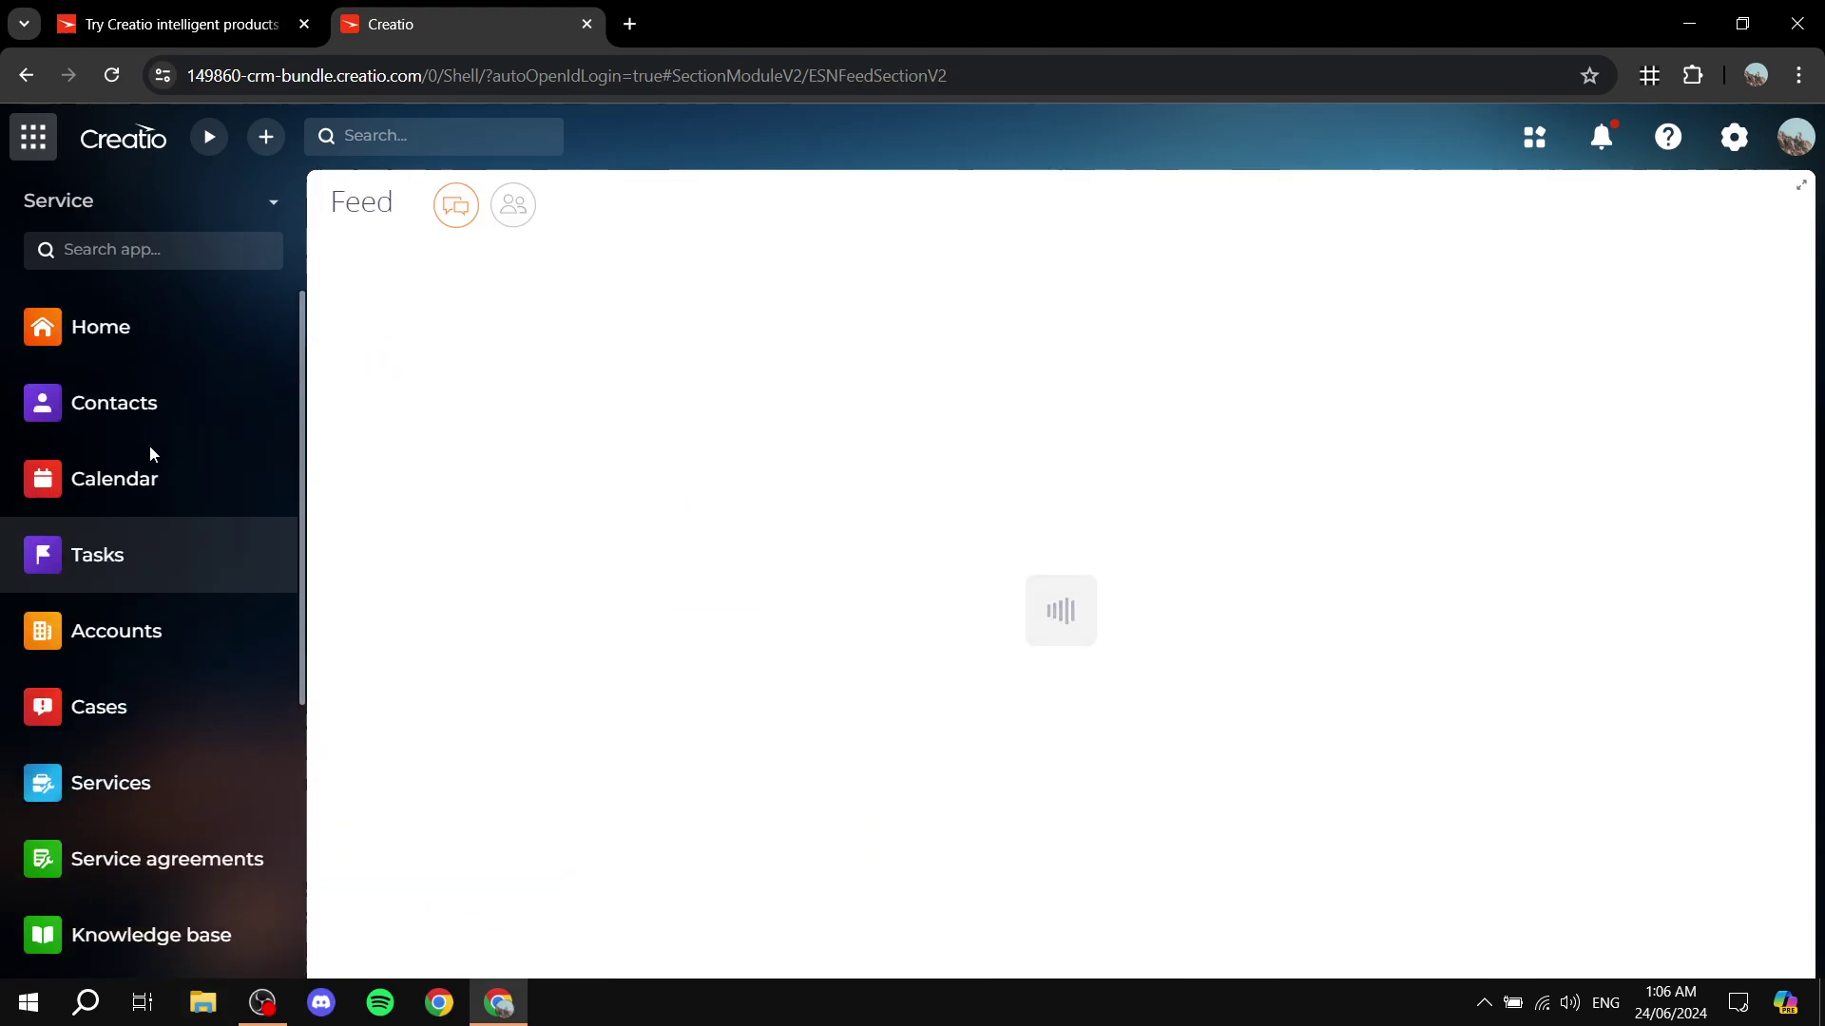
Return to the Service homepage and view the feed in the communication side panel, closing the panel when done.
left_click(118, 326)
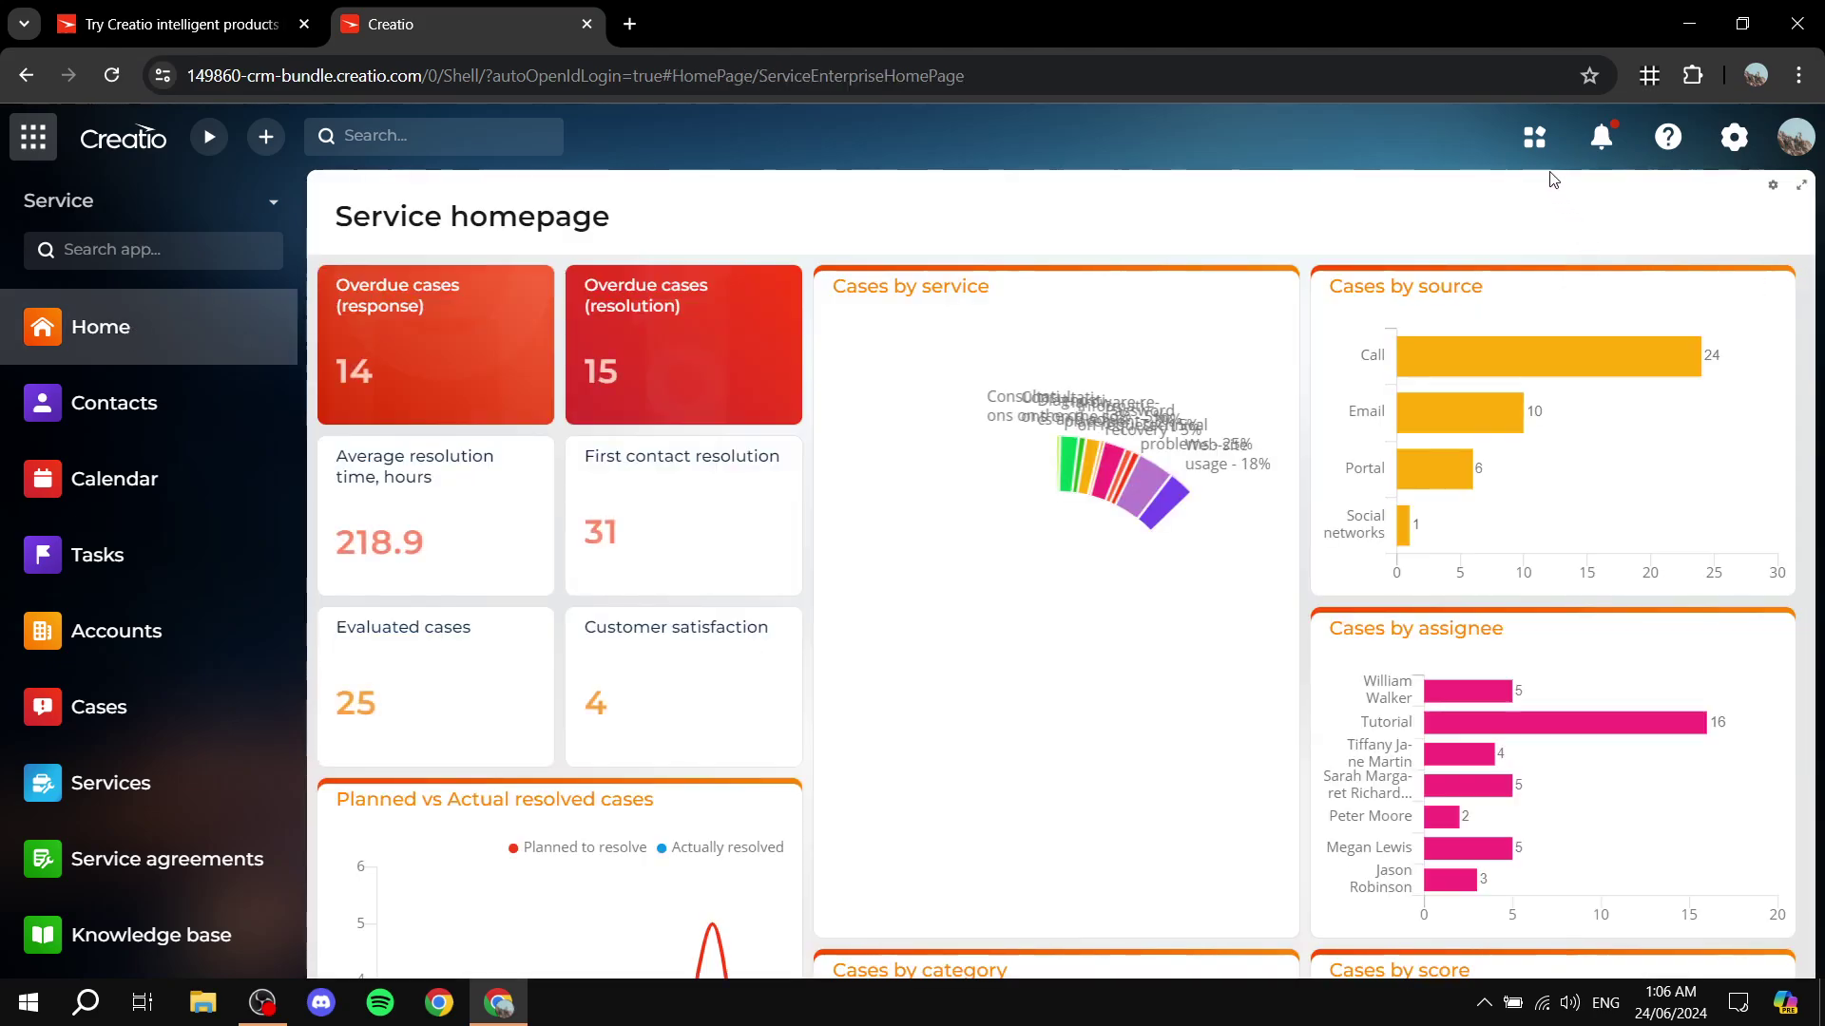
left_click(1535, 138)
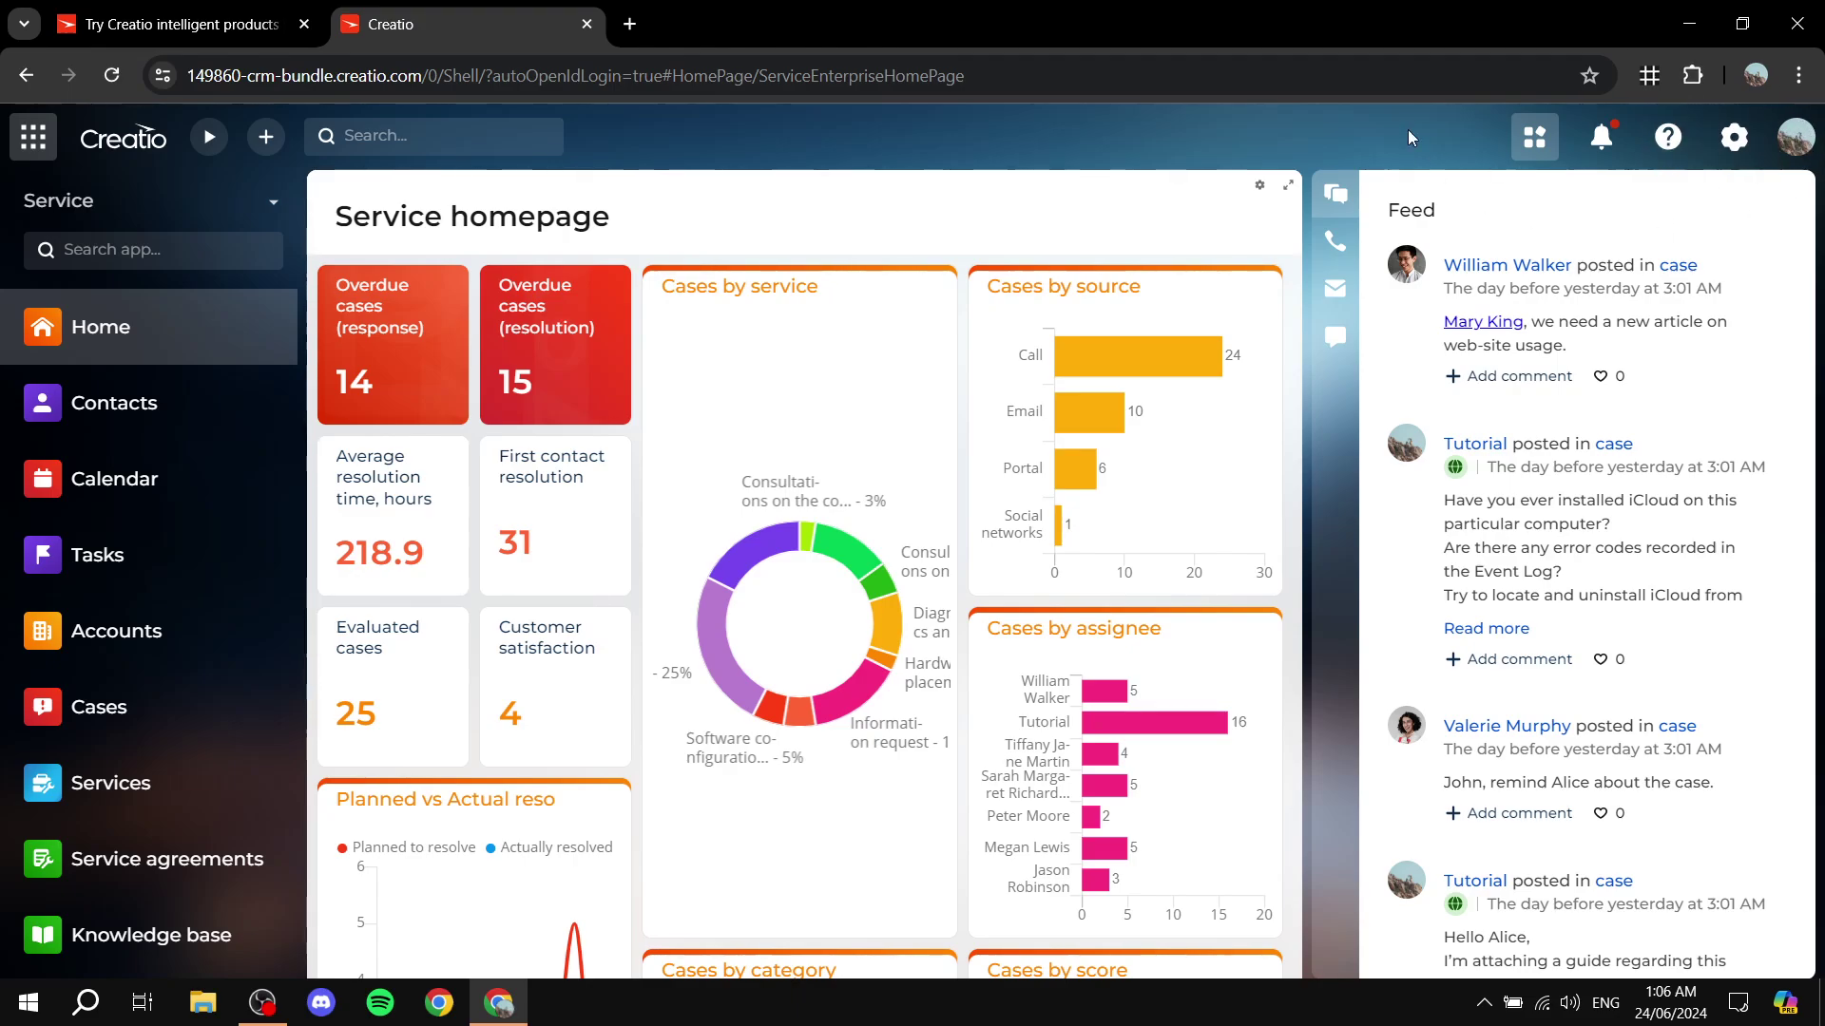
left_click(1534, 136)
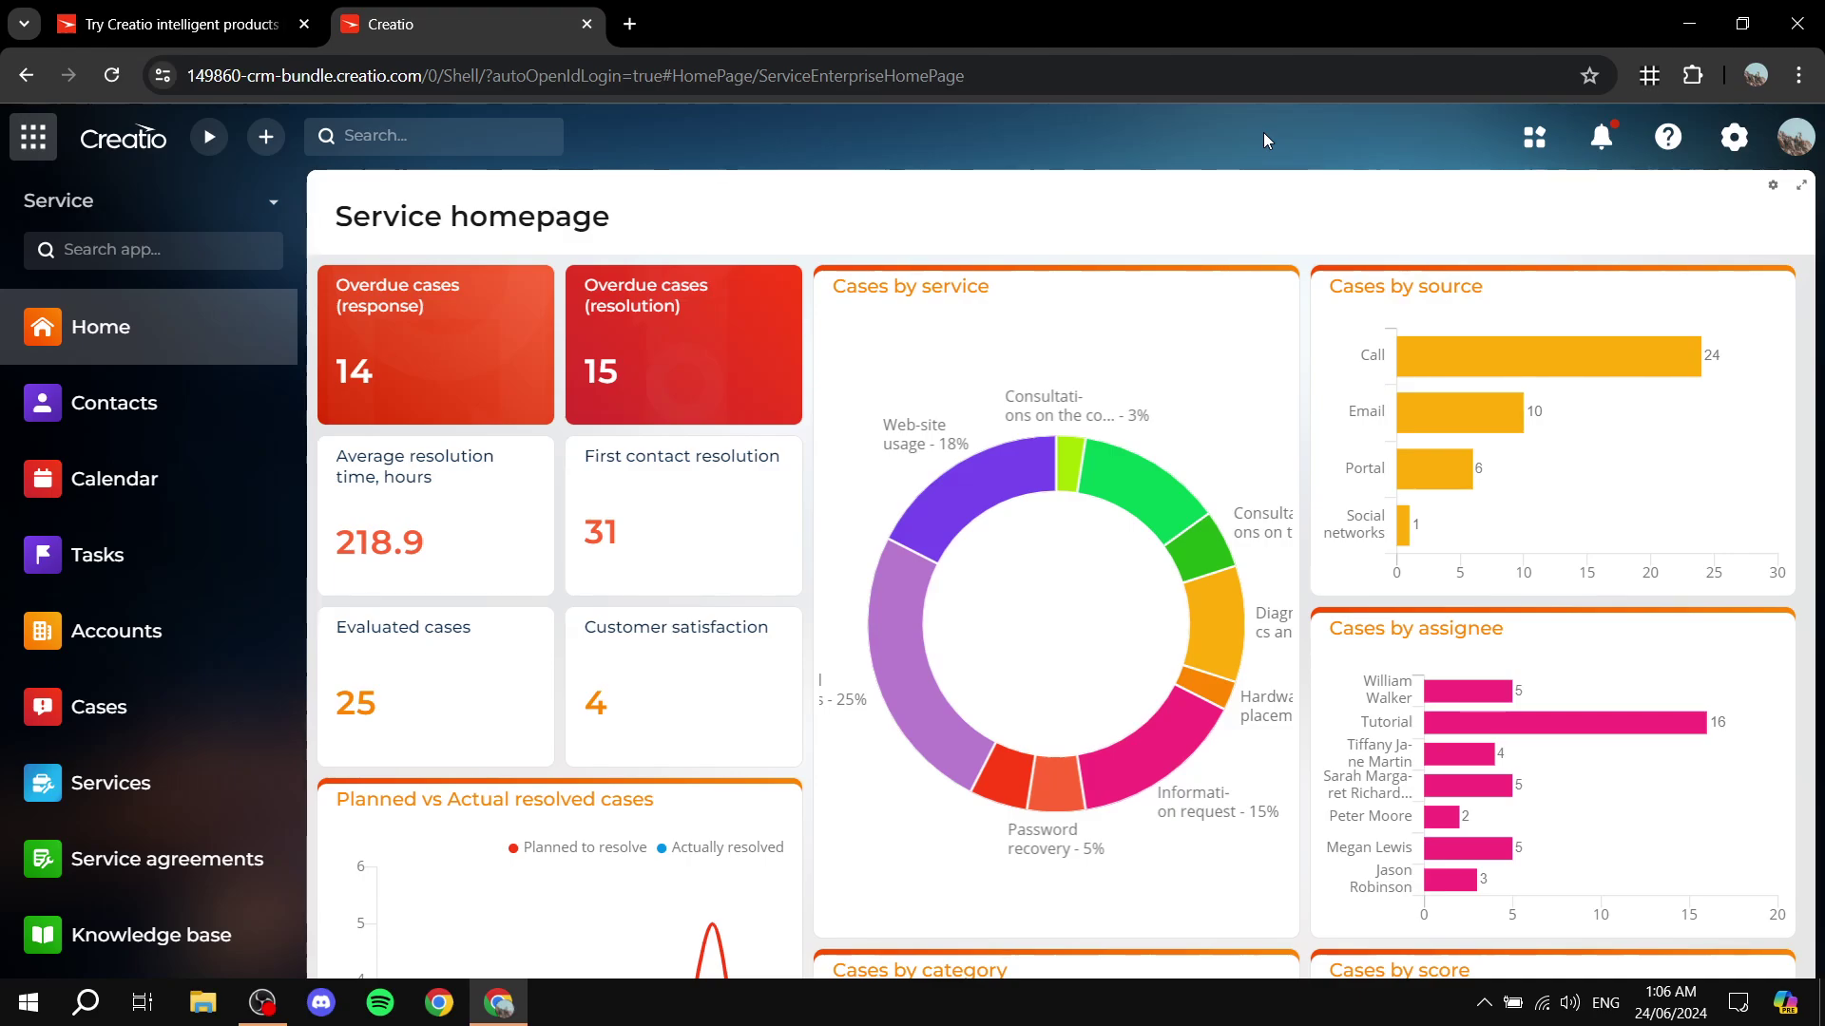
scroll(130, 522, "down", 5)
scroll(130, 532, "up", 1)
scroll(137, 570, "down", 1)
scroll(133, 566, "up", 5)
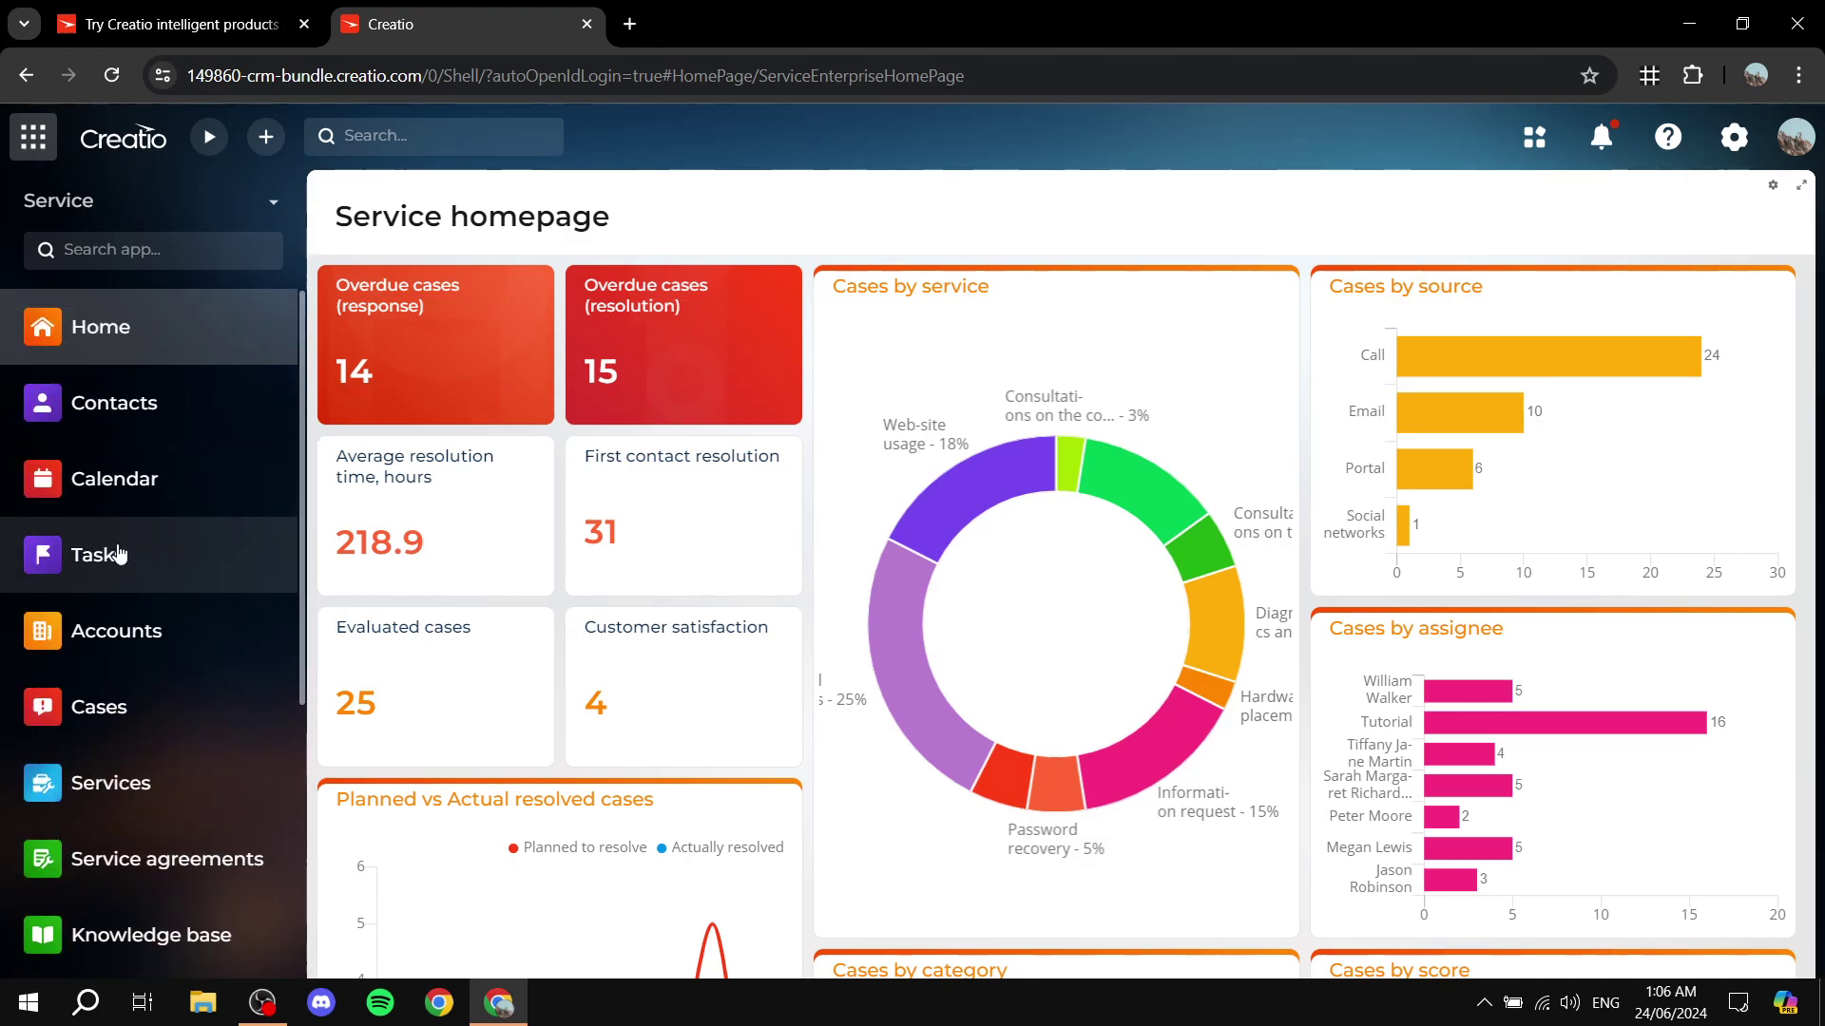
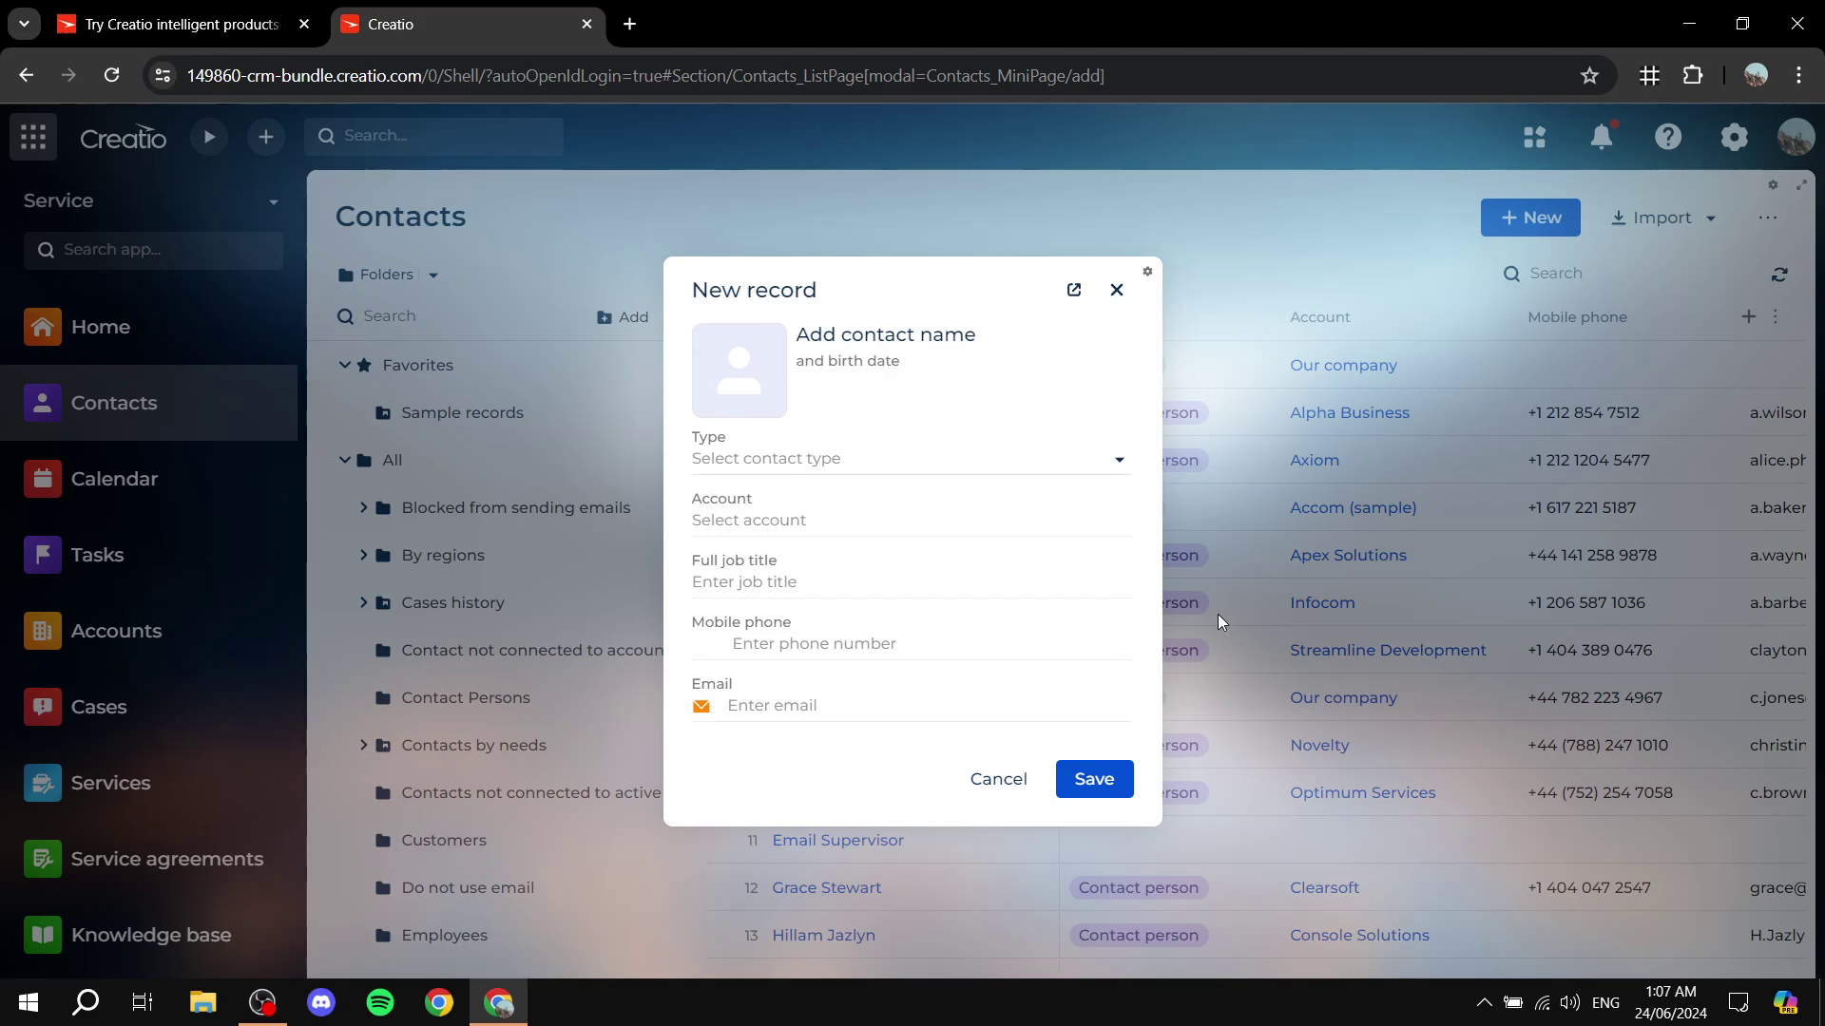
Close the new contact record, discarding its unsaved changes, and show the import options for contacts.
left_click(1114, 290)
left_click(1088, 576)
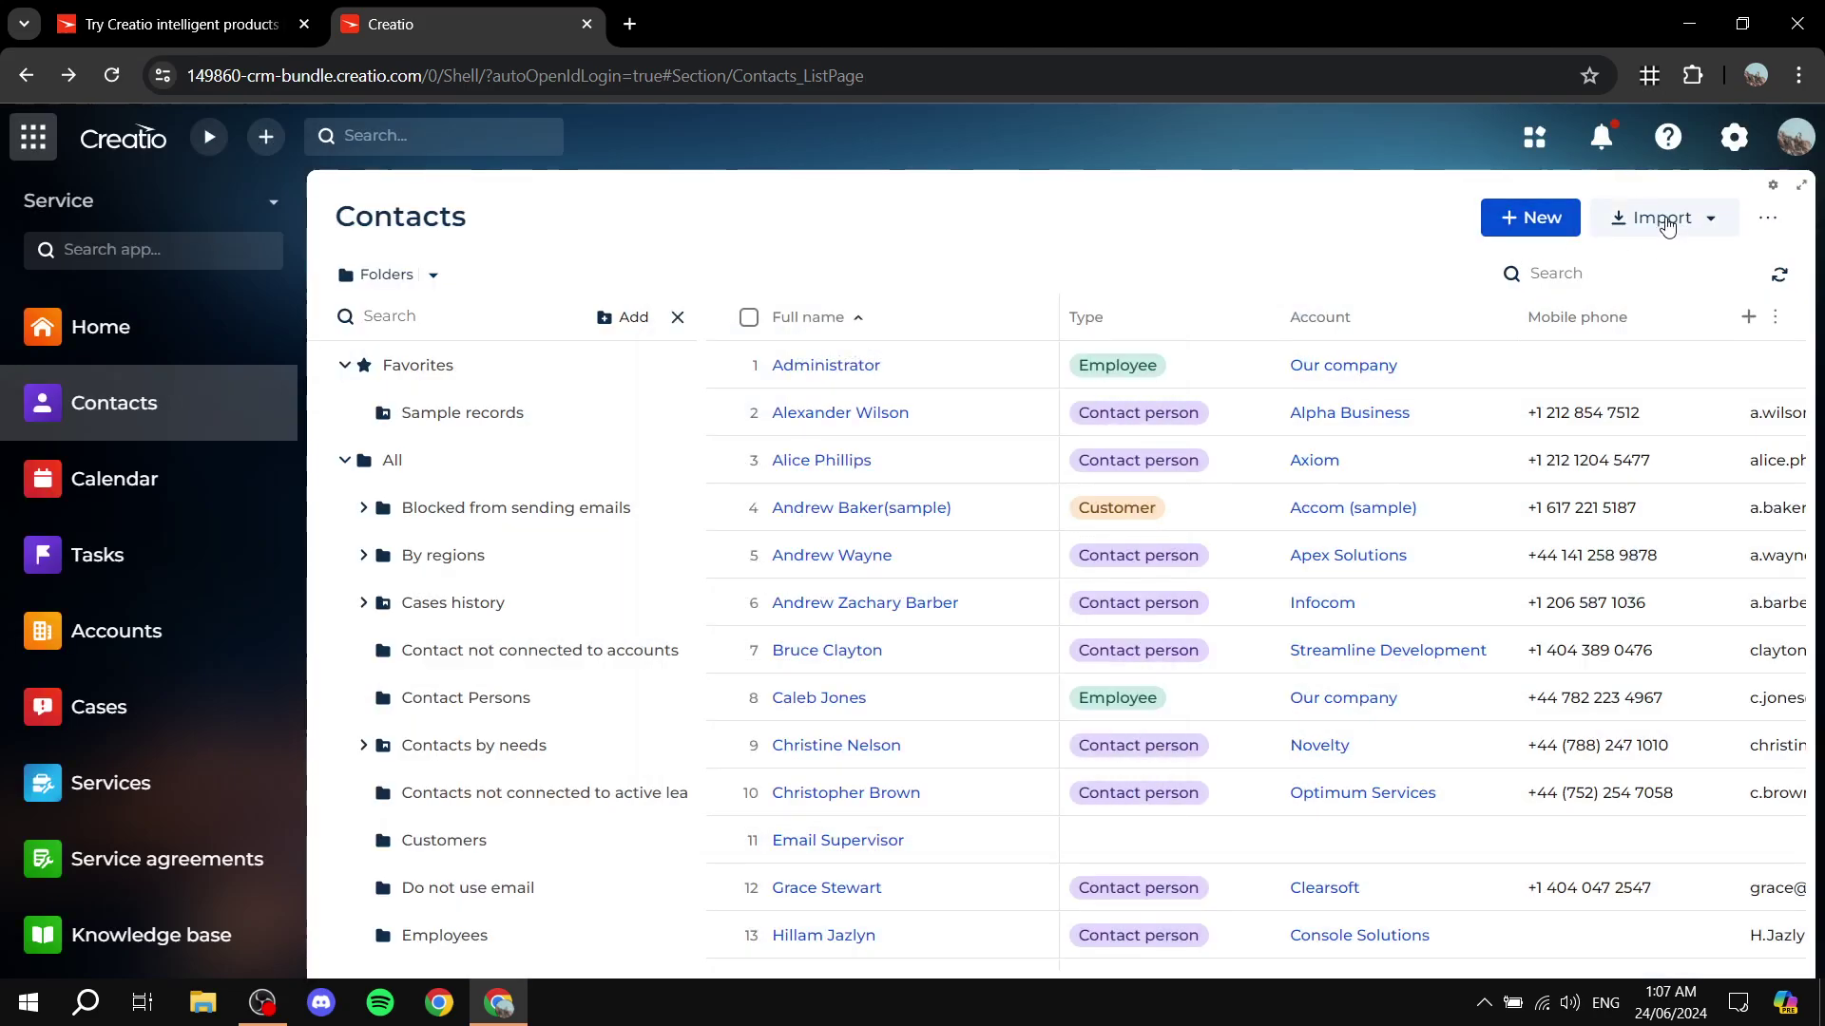
left_click(1669, 218)
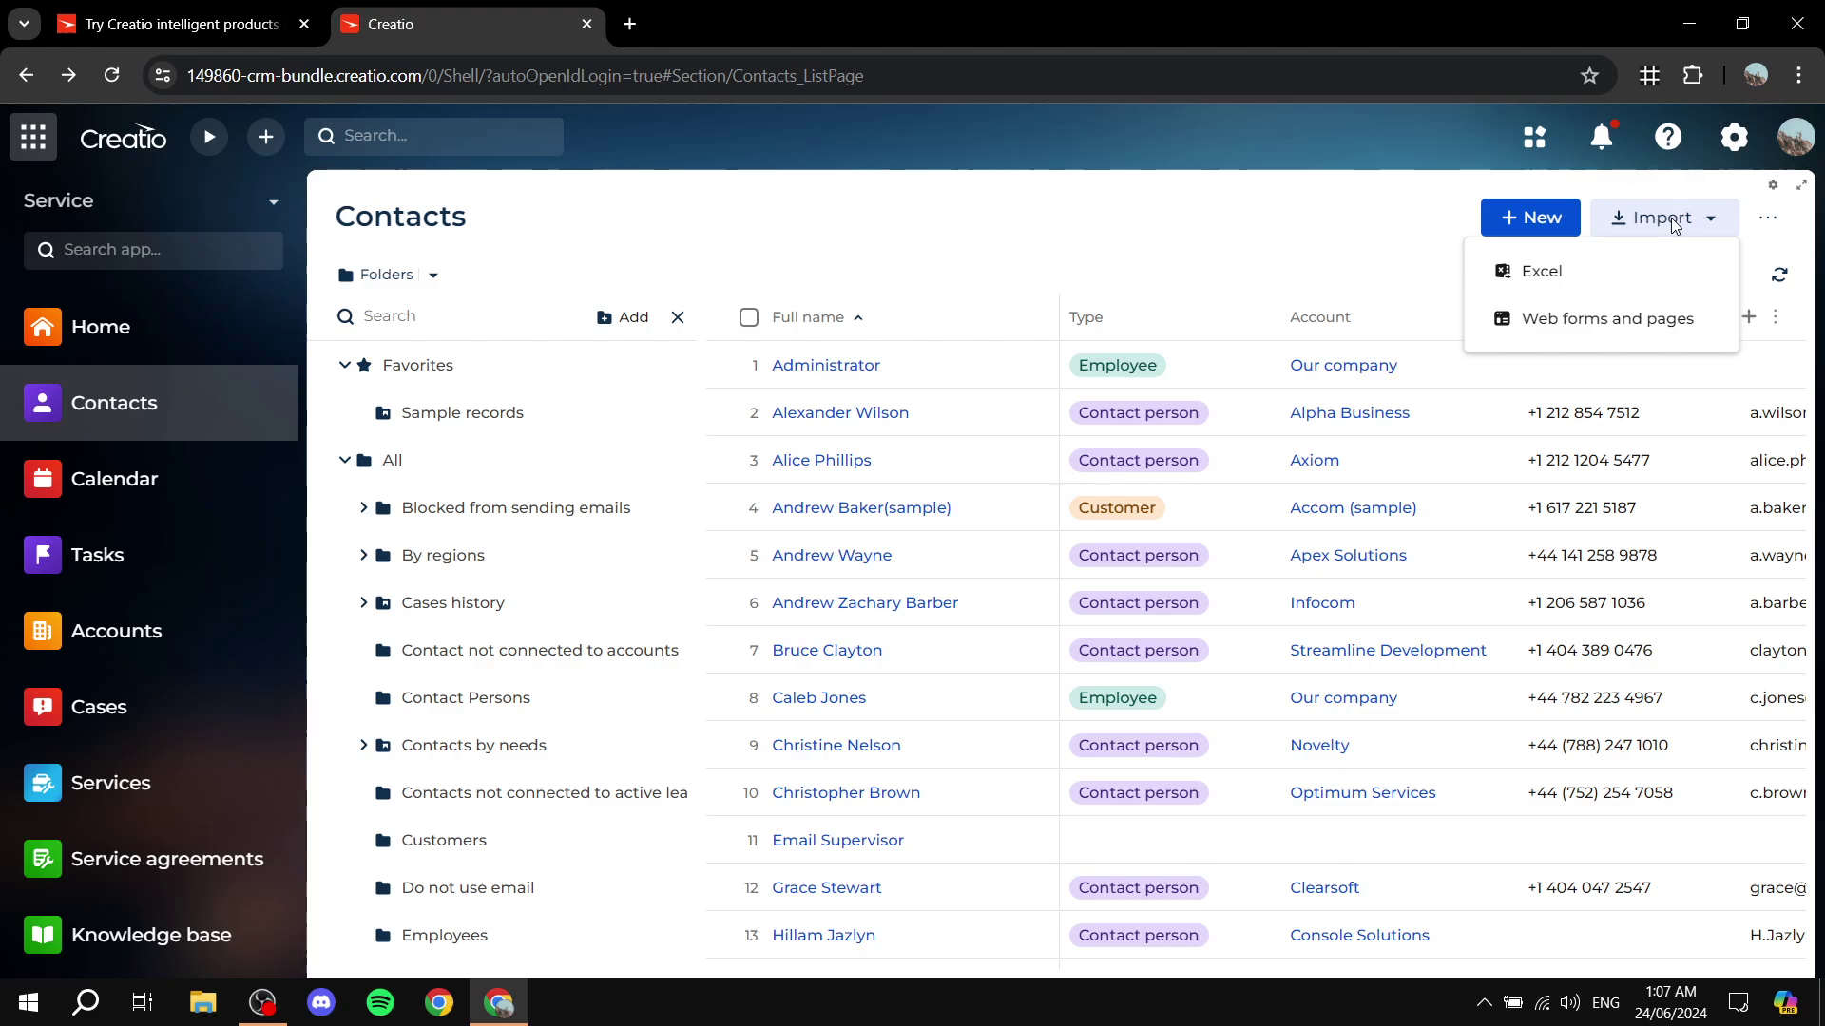
Start a new contact record and examine its first, last and middle name and birth date fields, leaving them empty.
left_click(1556, 218)
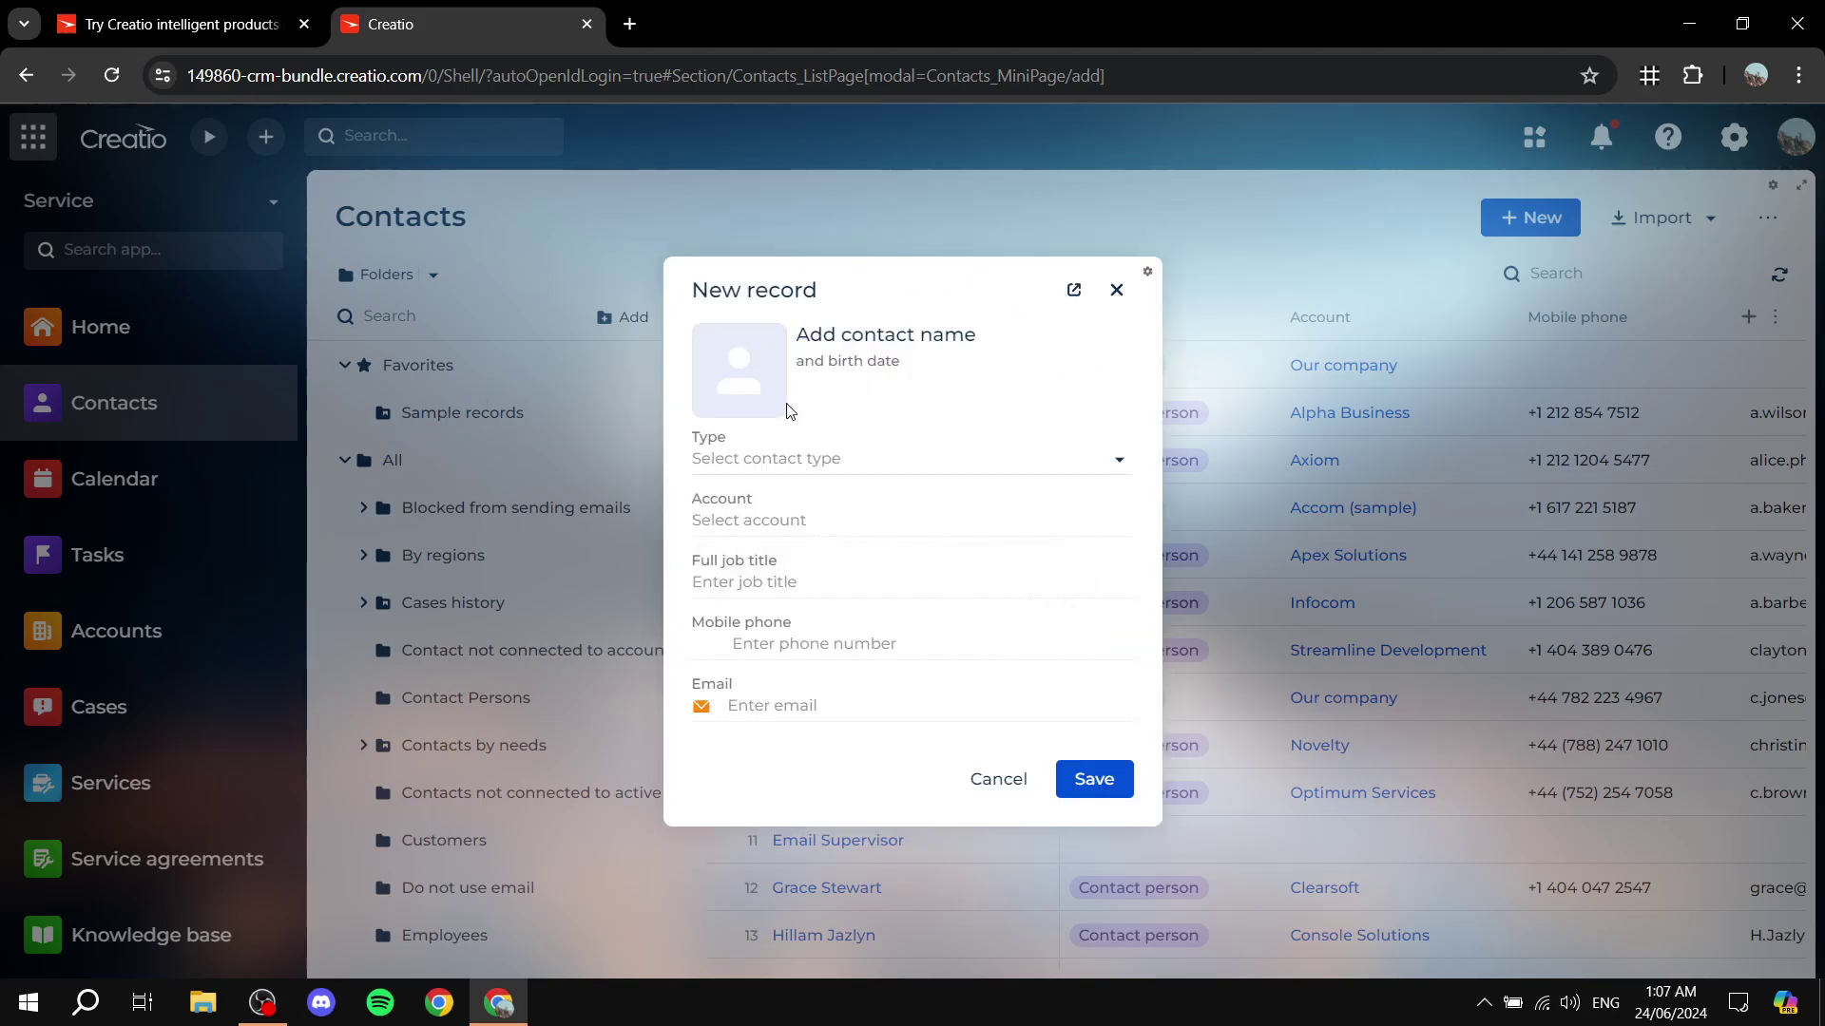
left_click(893, 358)
left_click(1084, 399)
left_click(1175, 466)
left_click(1081, 528)
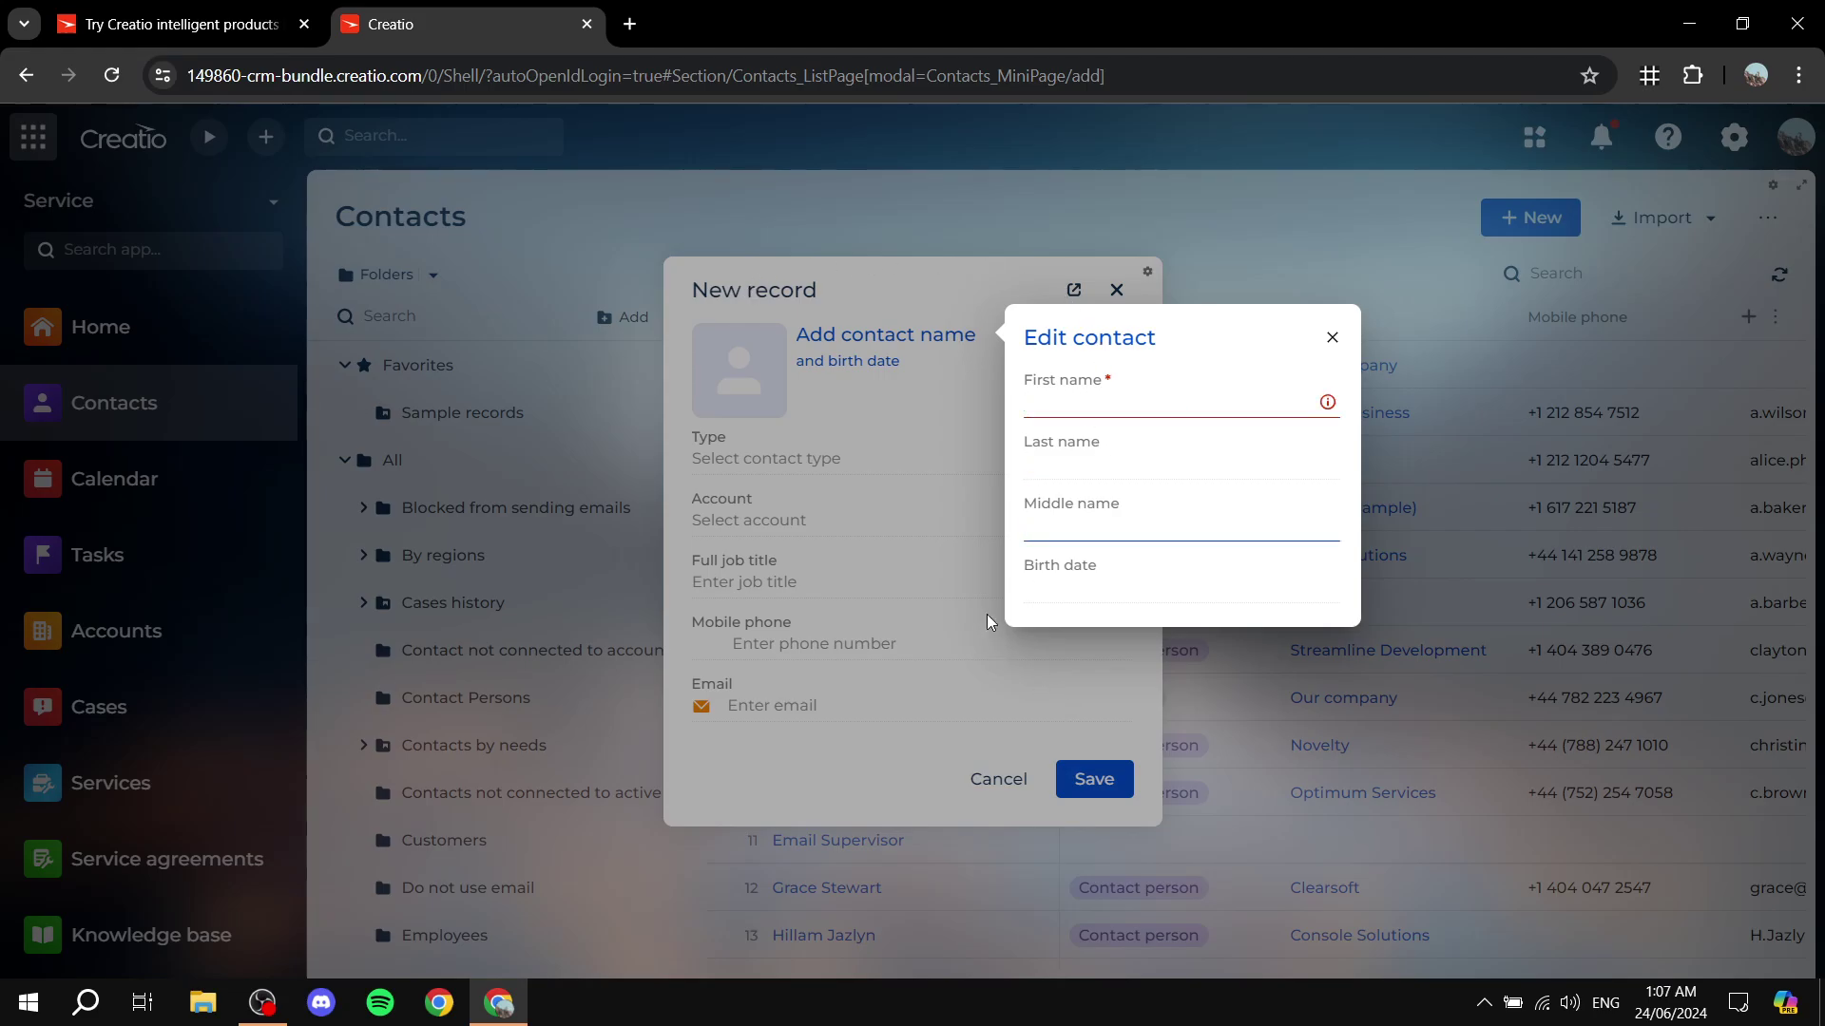
left_click(1121, 596)
left_click_drag(1022, 383, 1131, 375)
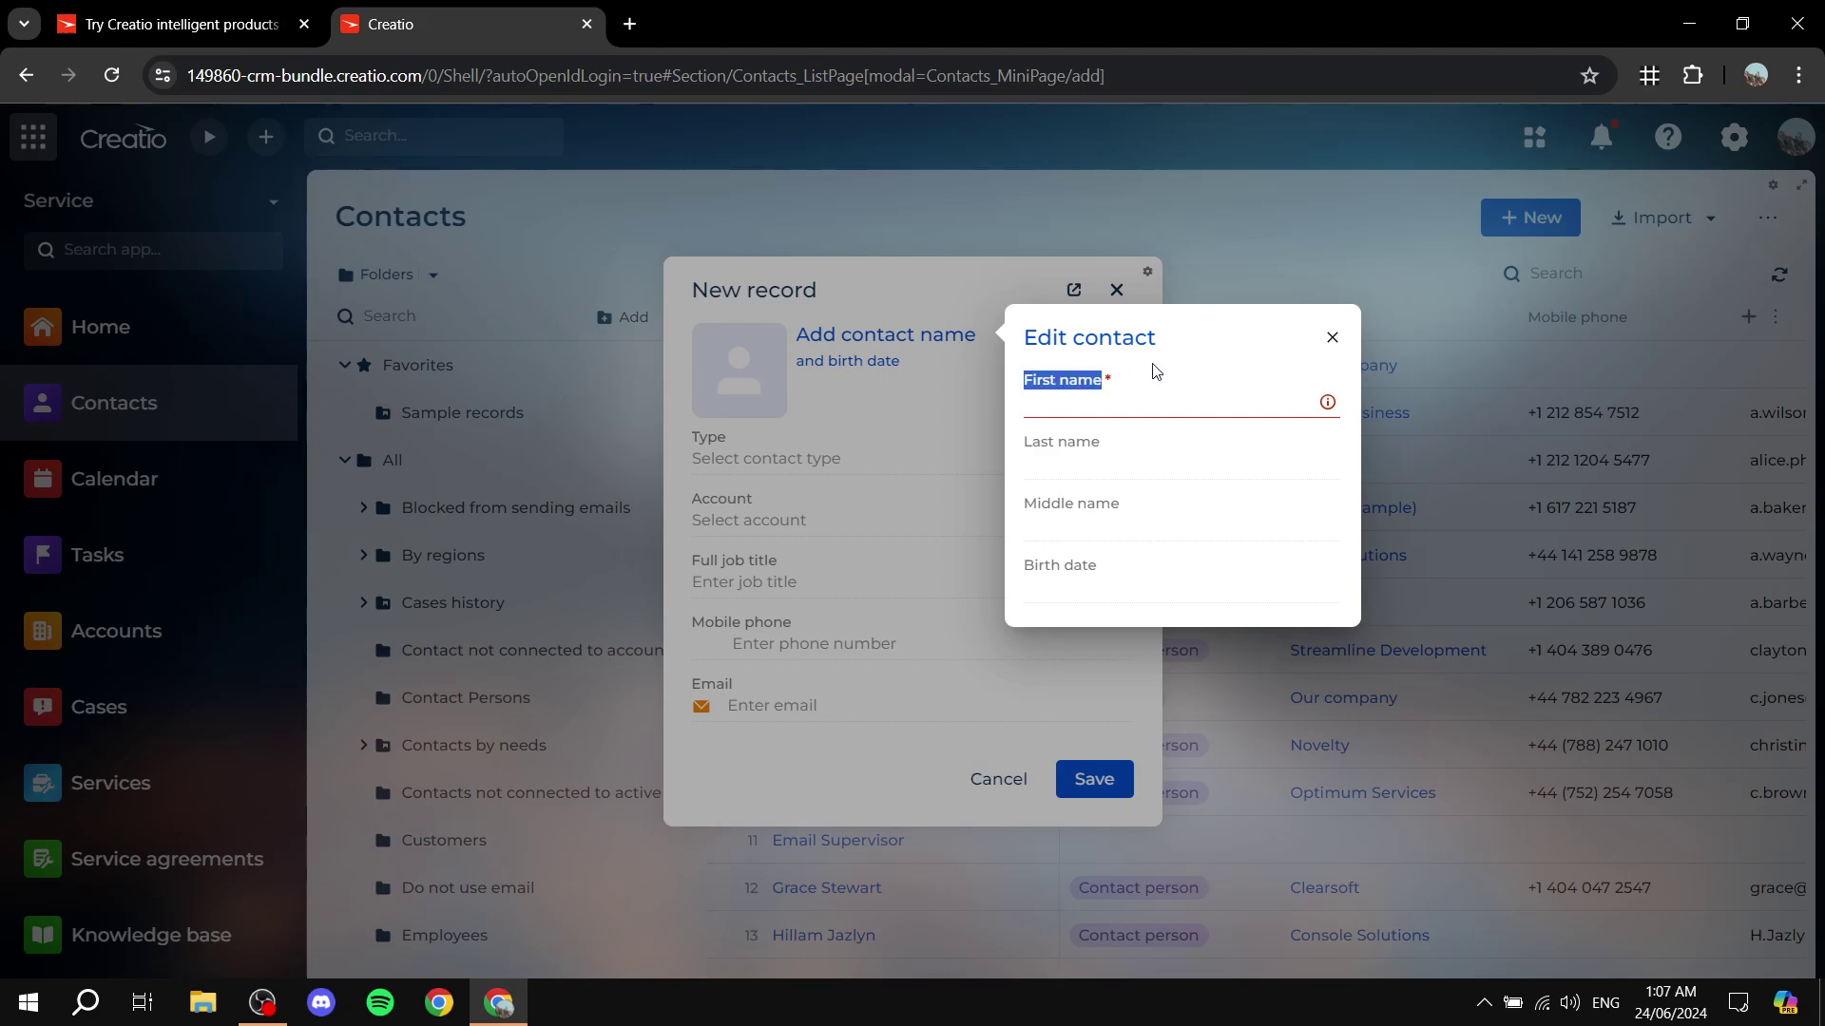
left_click(1333, 339)
Examine the new contact's Type options, Account and Full job title fields, and close the record without saving.
left_click(966, 460)
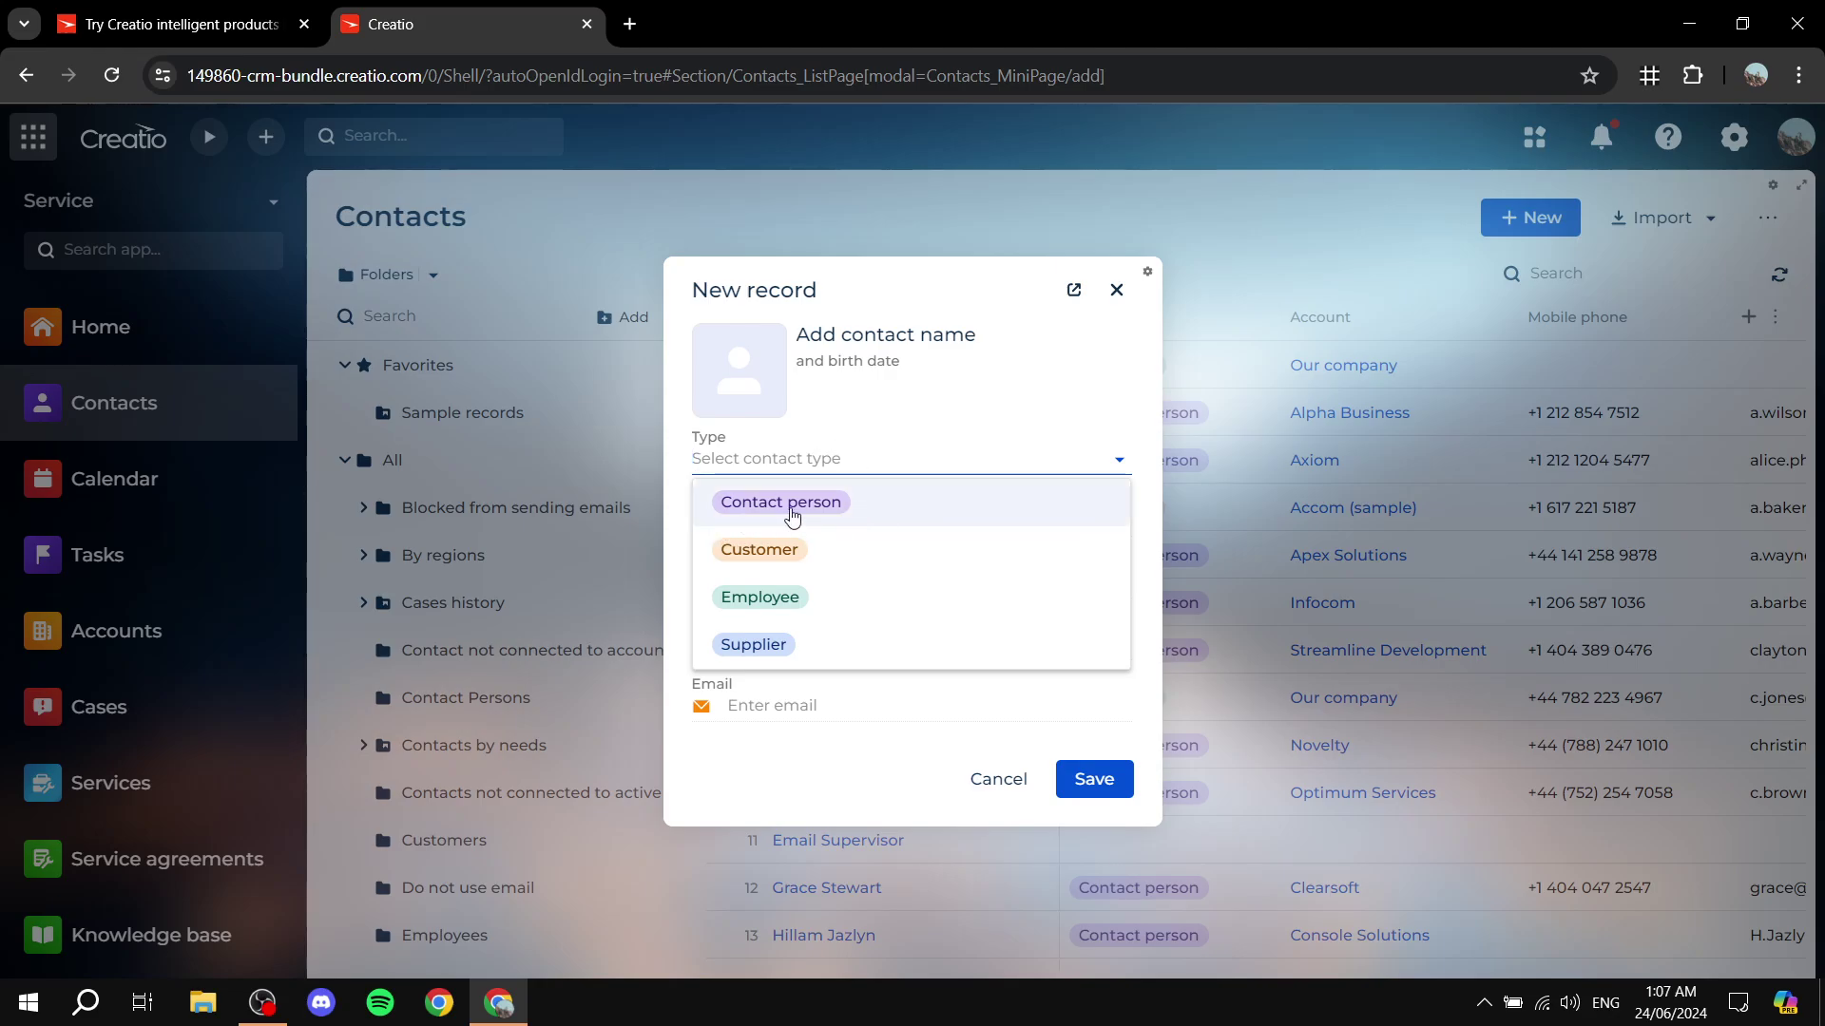
left_click(813, 459)
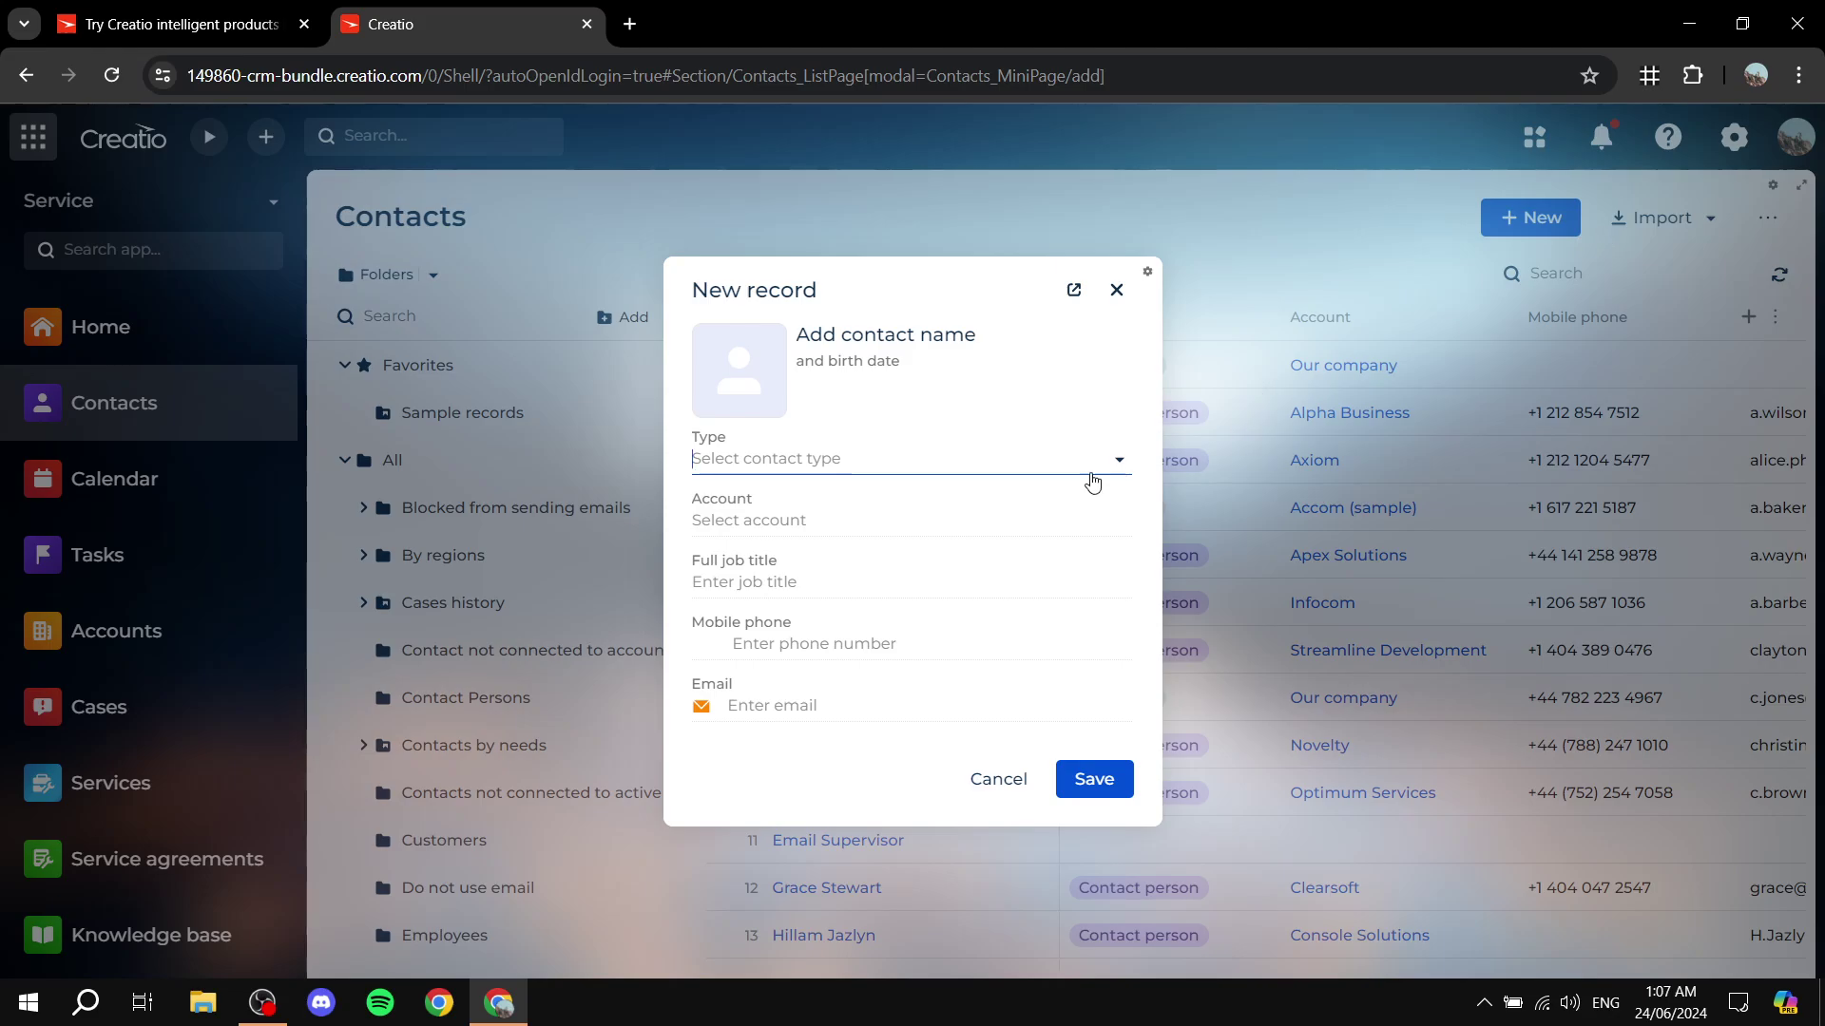
left_click(858, 514)
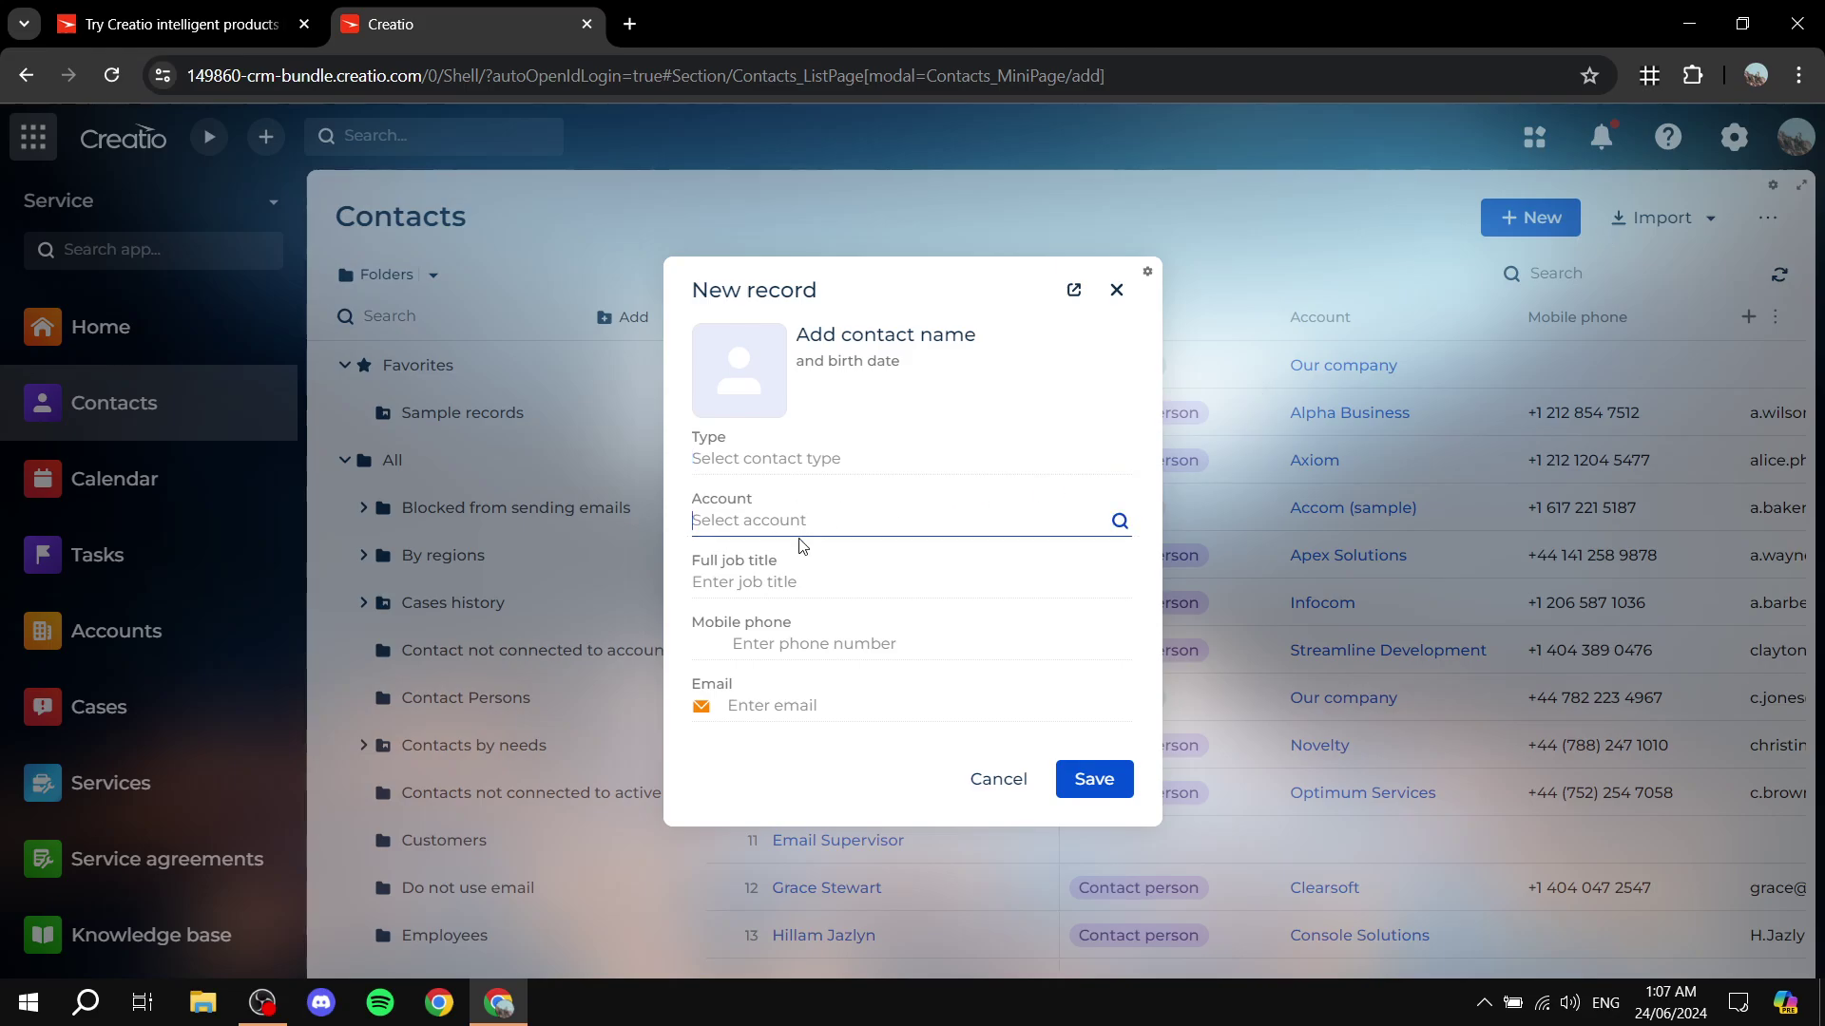
left_click(772, 584)
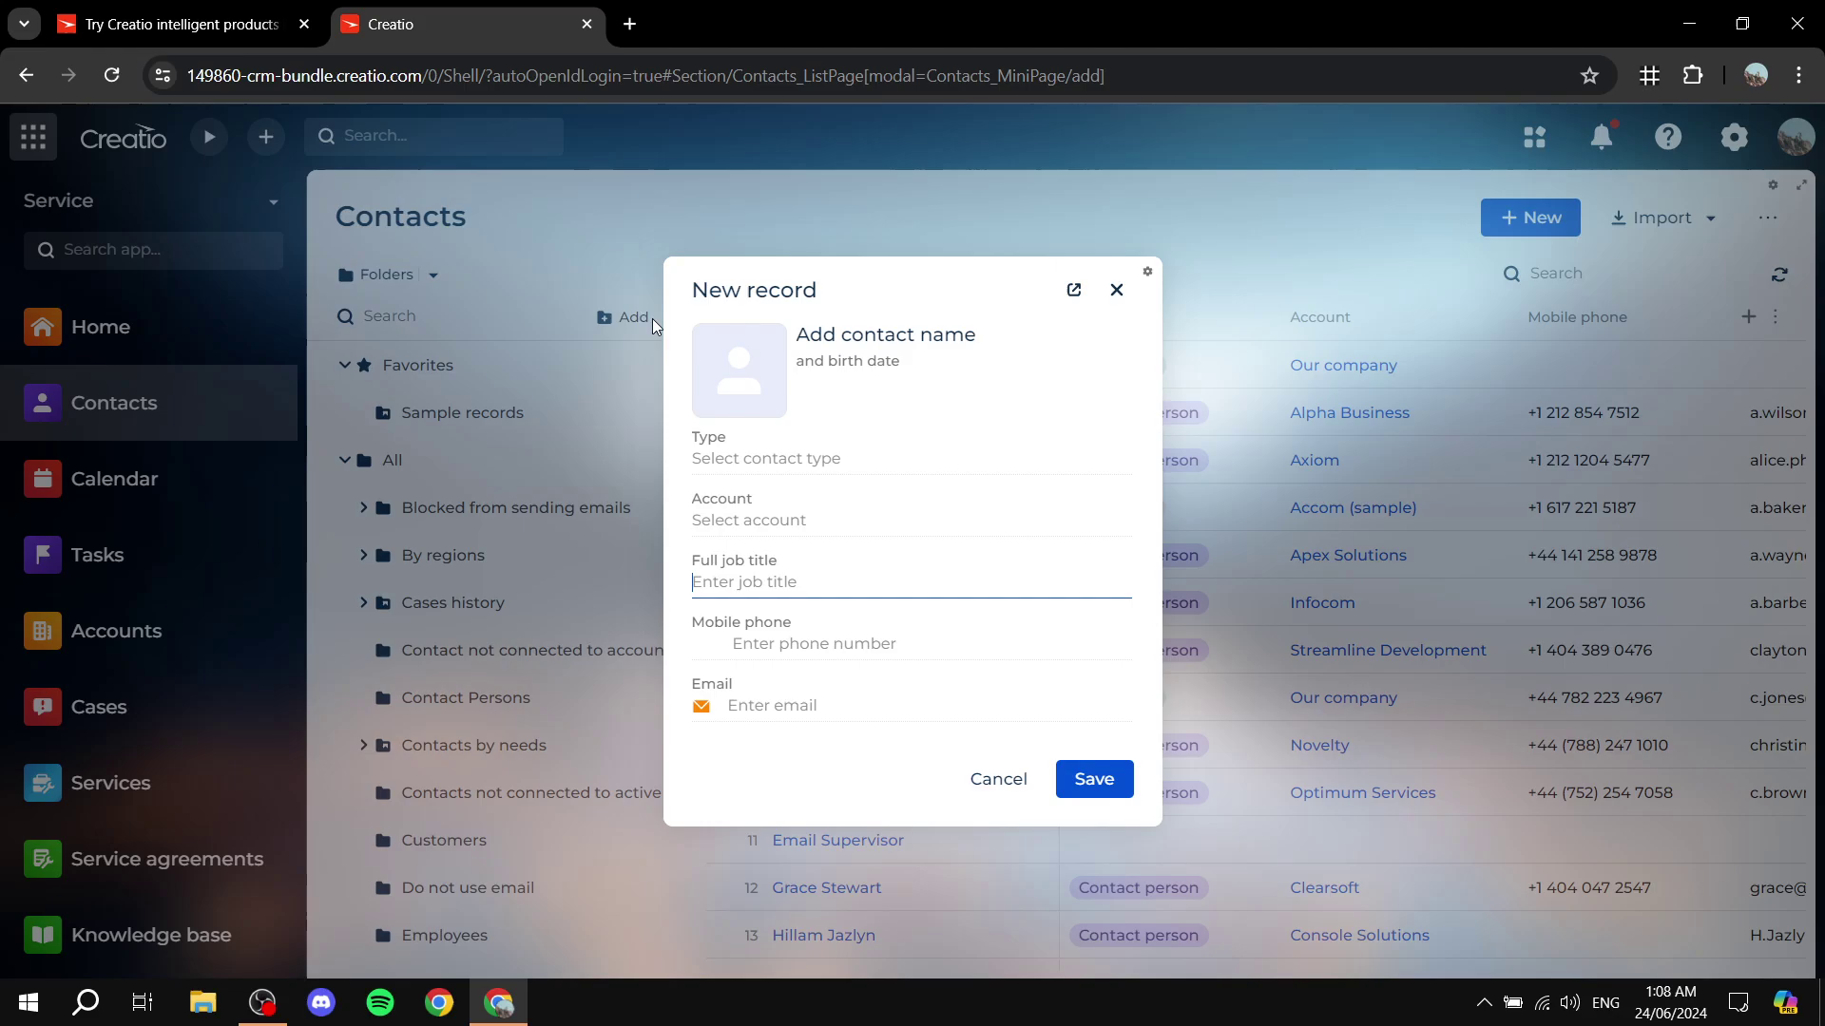
left_click(1113, 291)
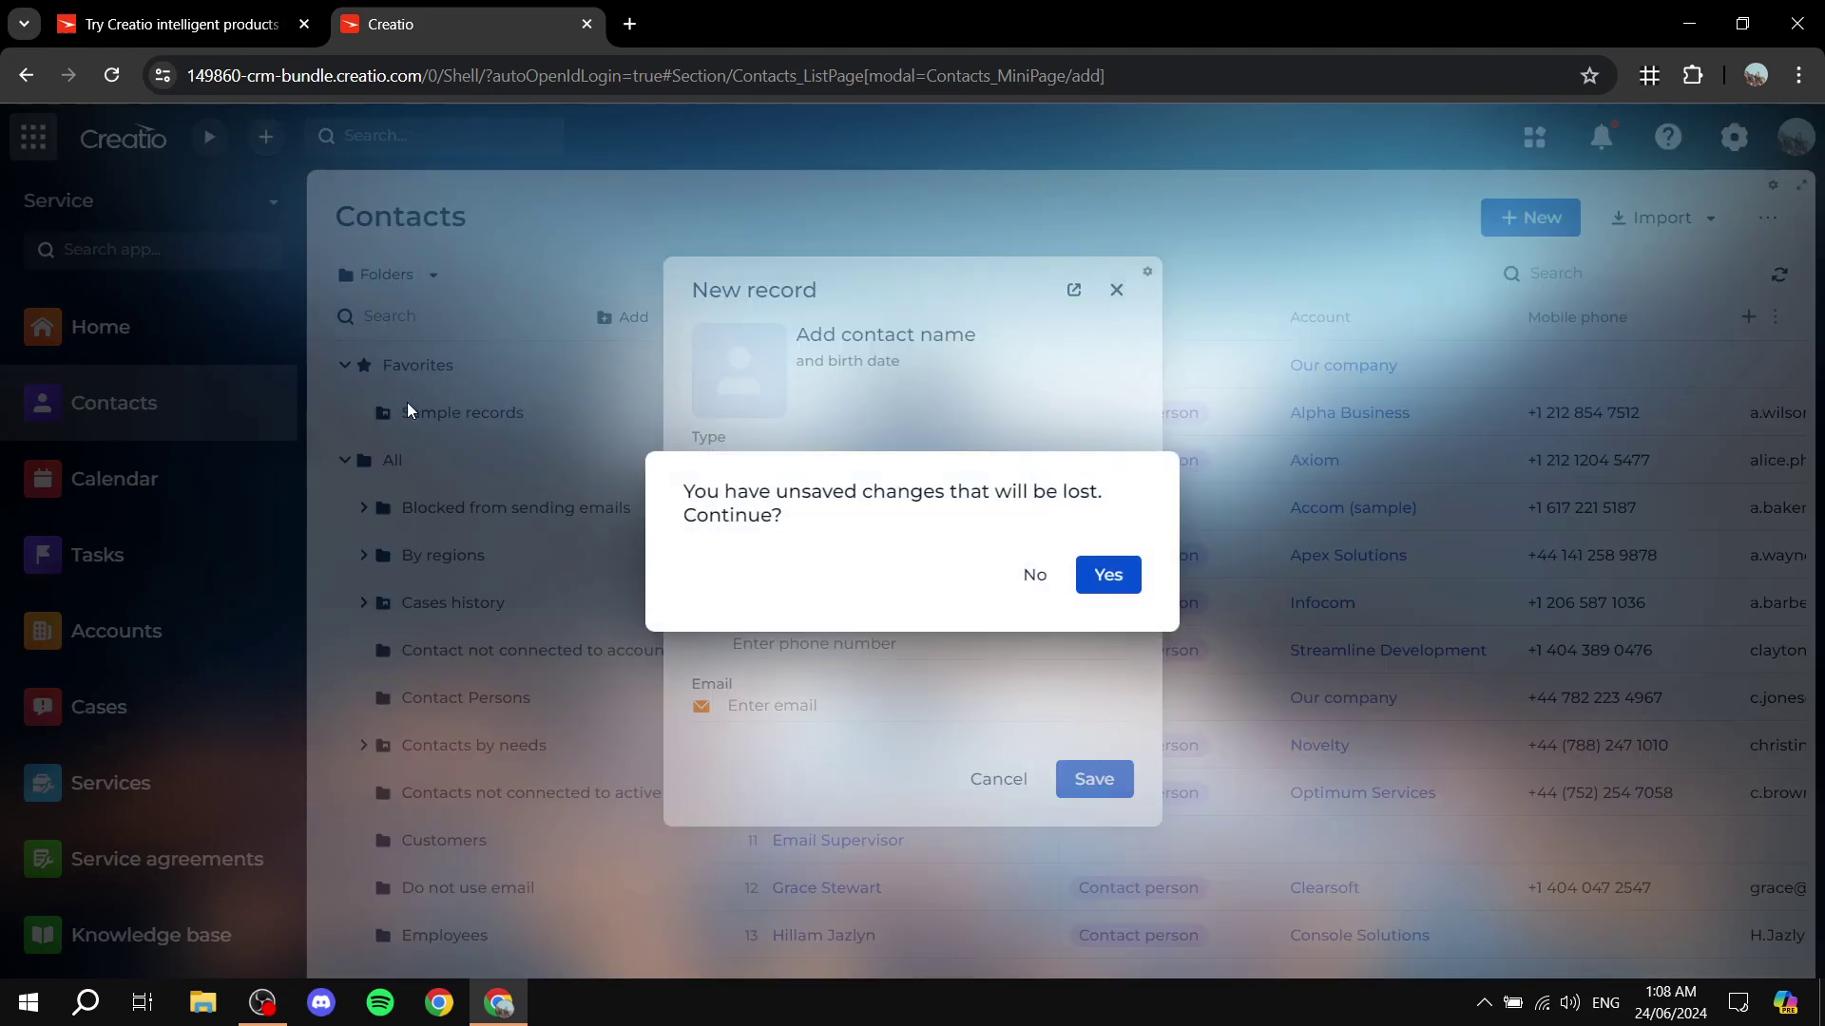
left_click(1088, 577)
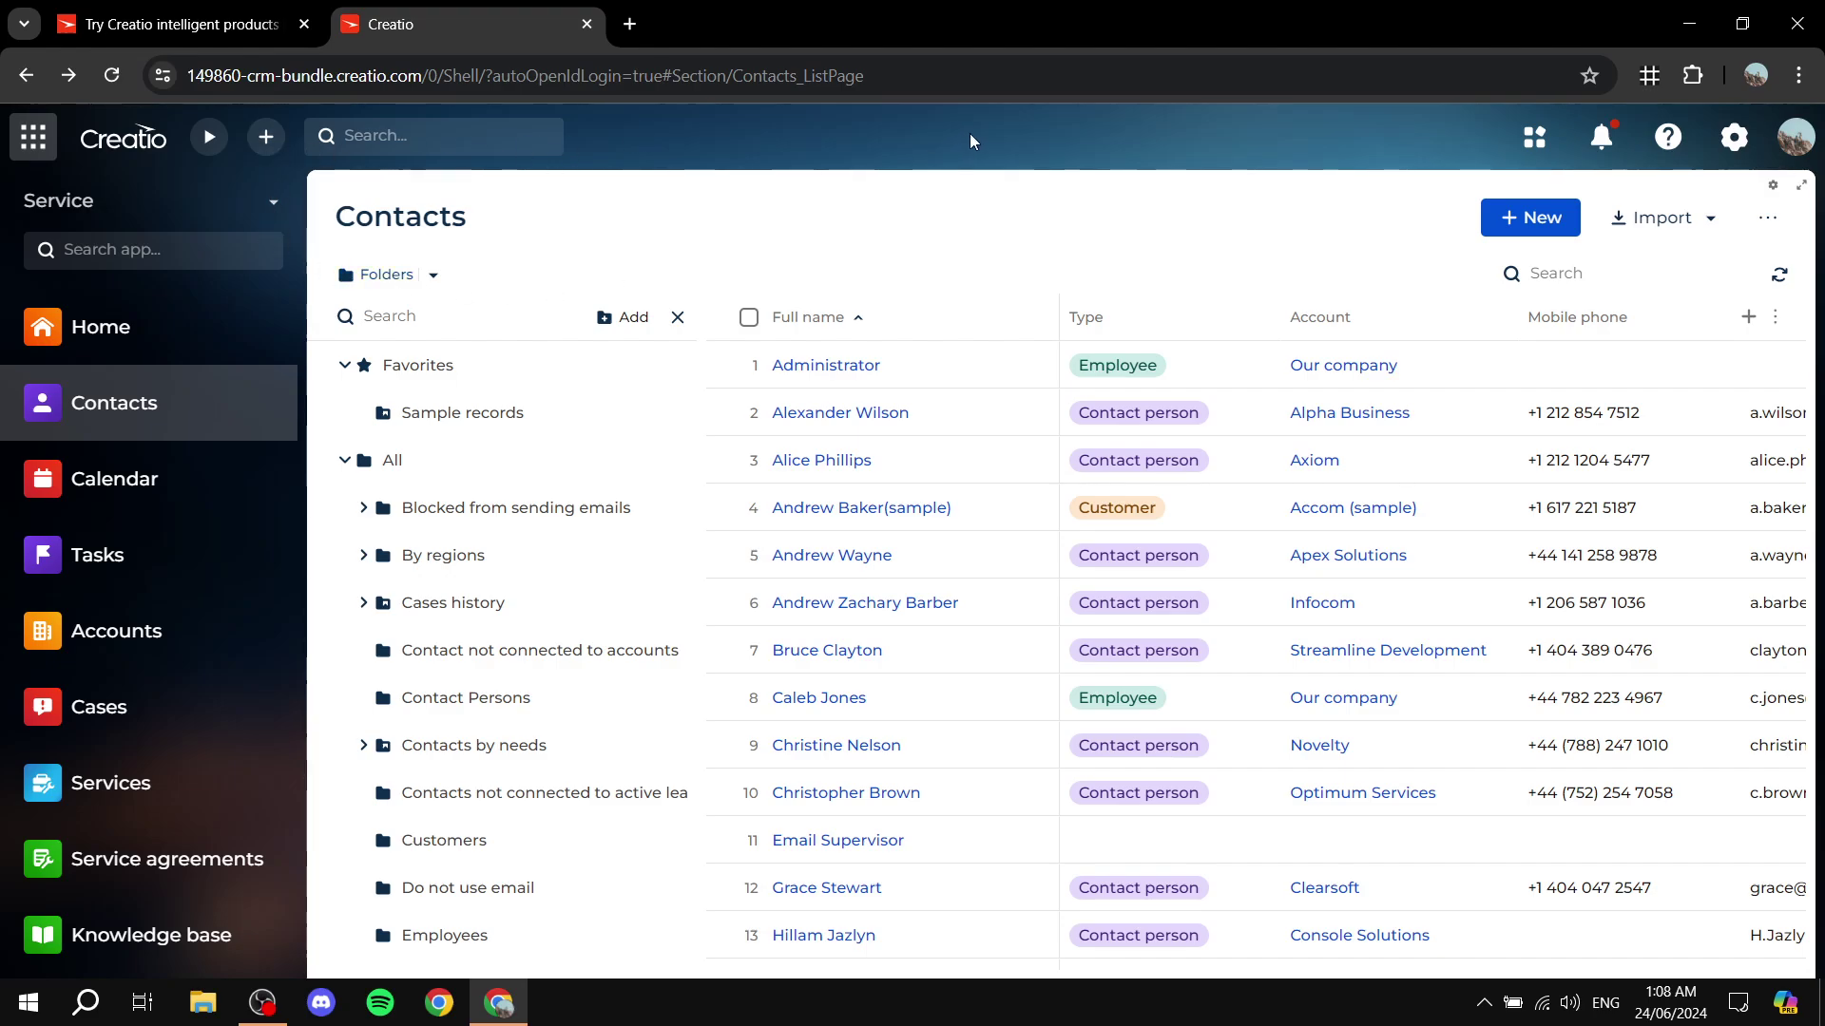
Visit the Tasks and Accounts sections in turn, viewing the new record form in each and closing it without saving.
scroll(134, 492, "down", 5)
scroll(139, 516, "up", 5)
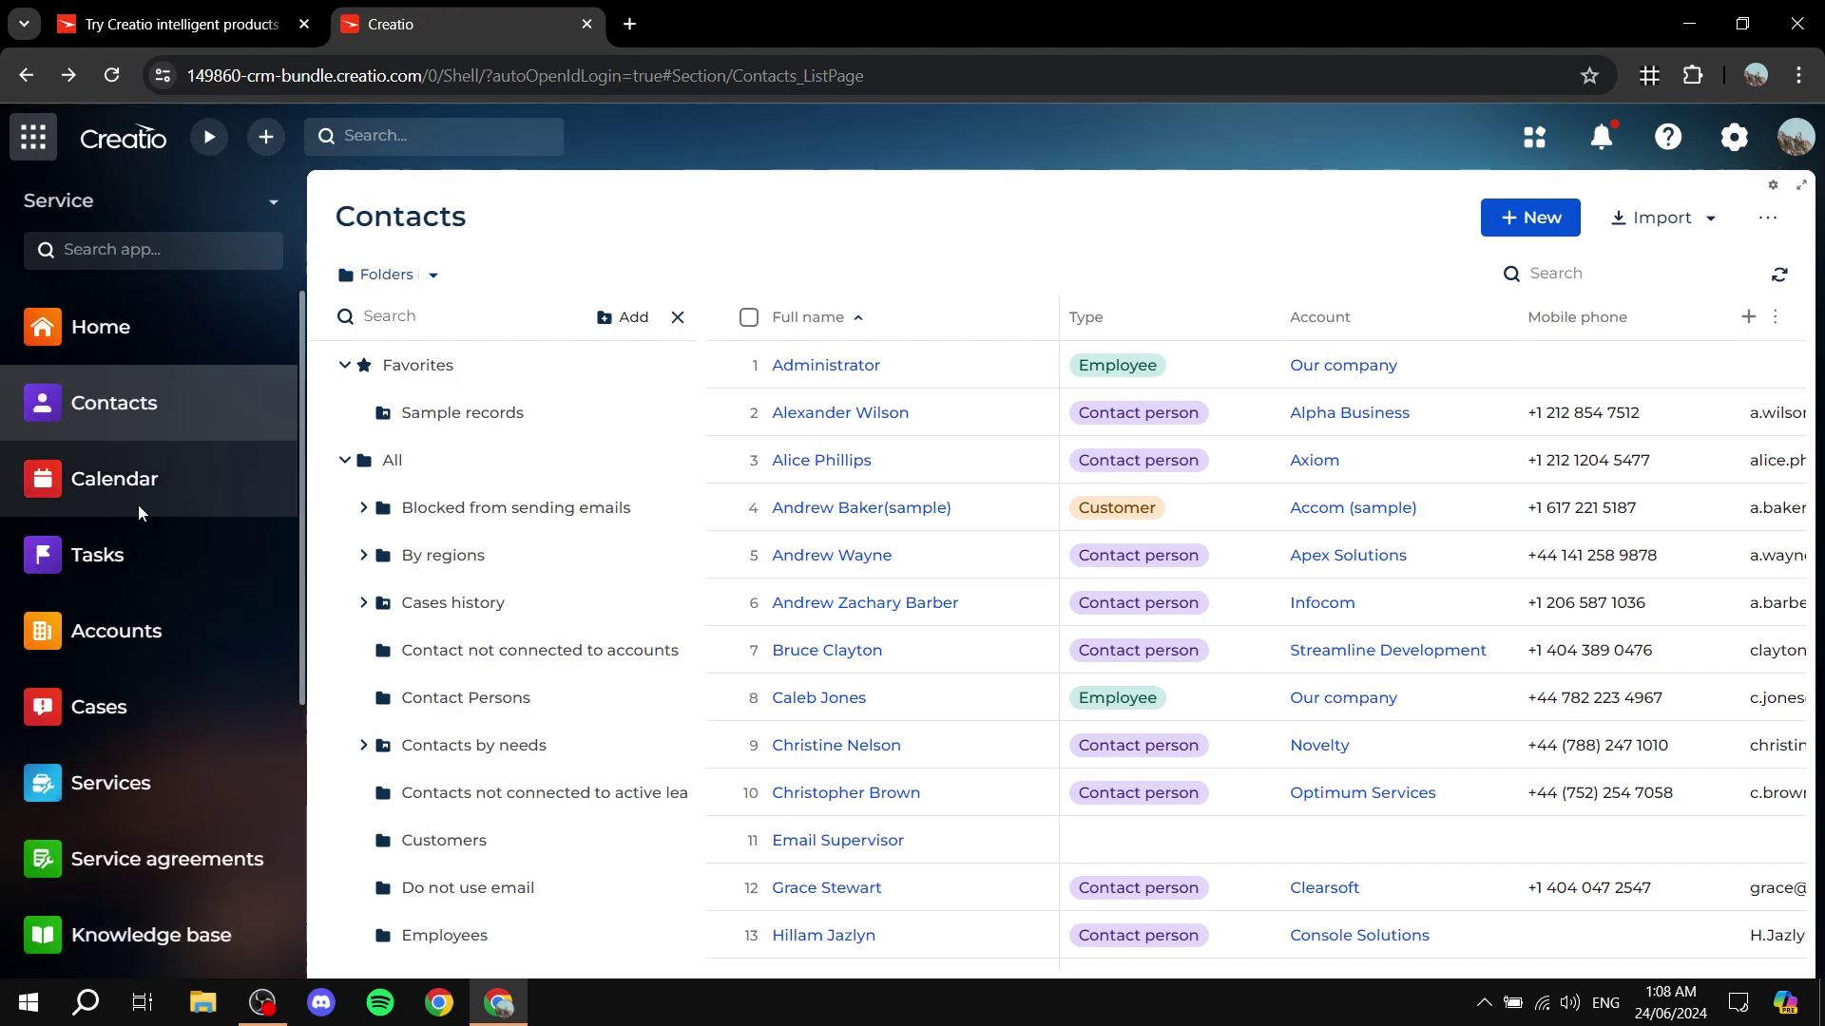
left_click(96, 575)
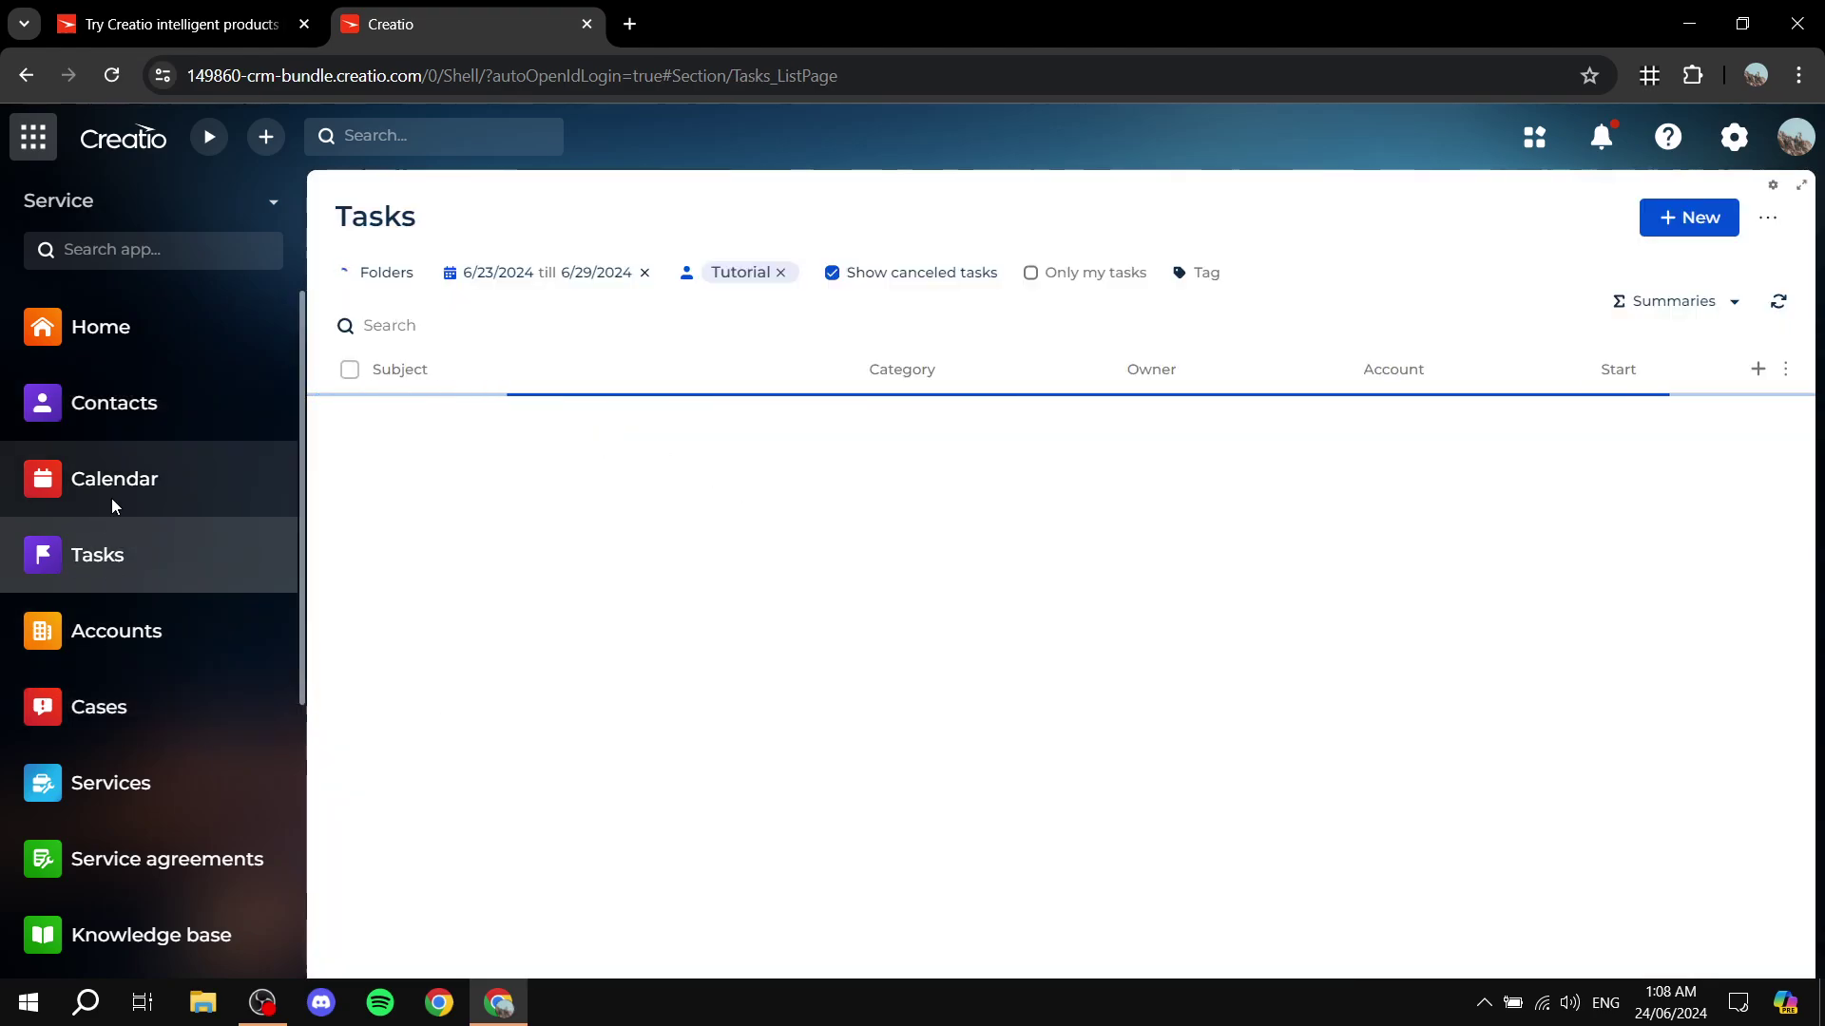
left_click(1692, 220)
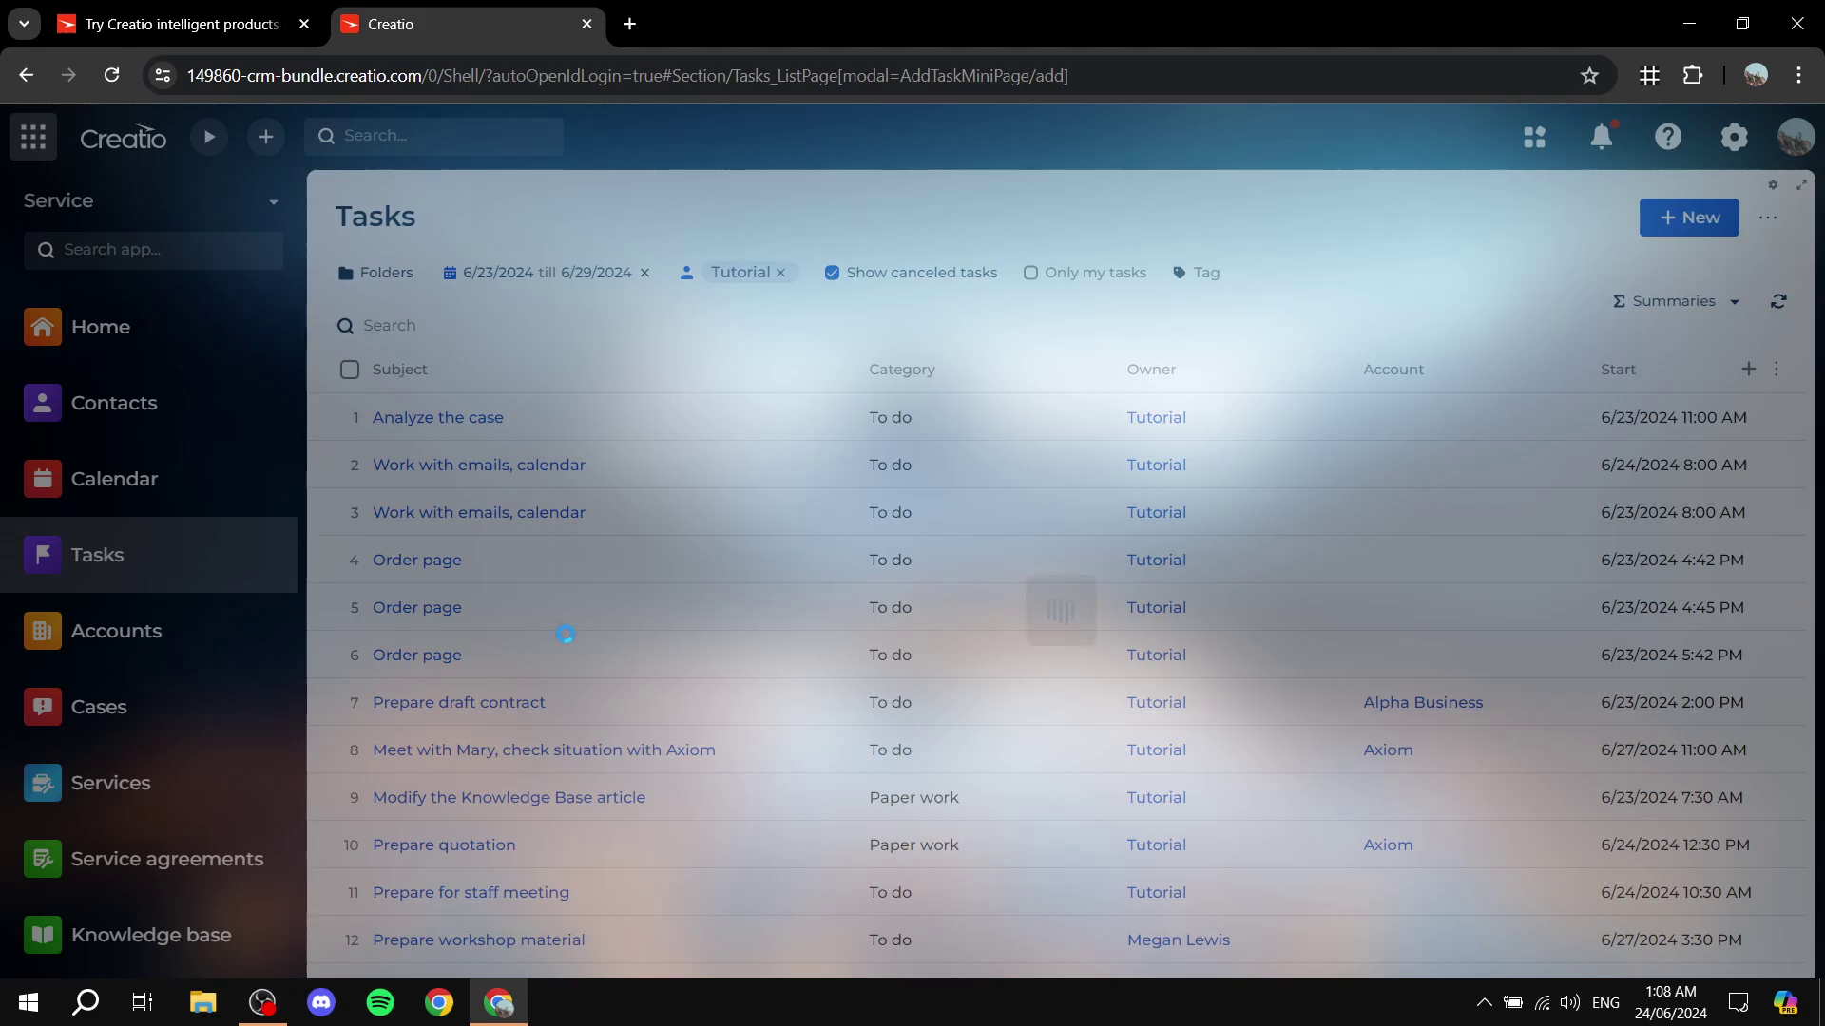
left_click(1118, 338)
left_click(201, 646)
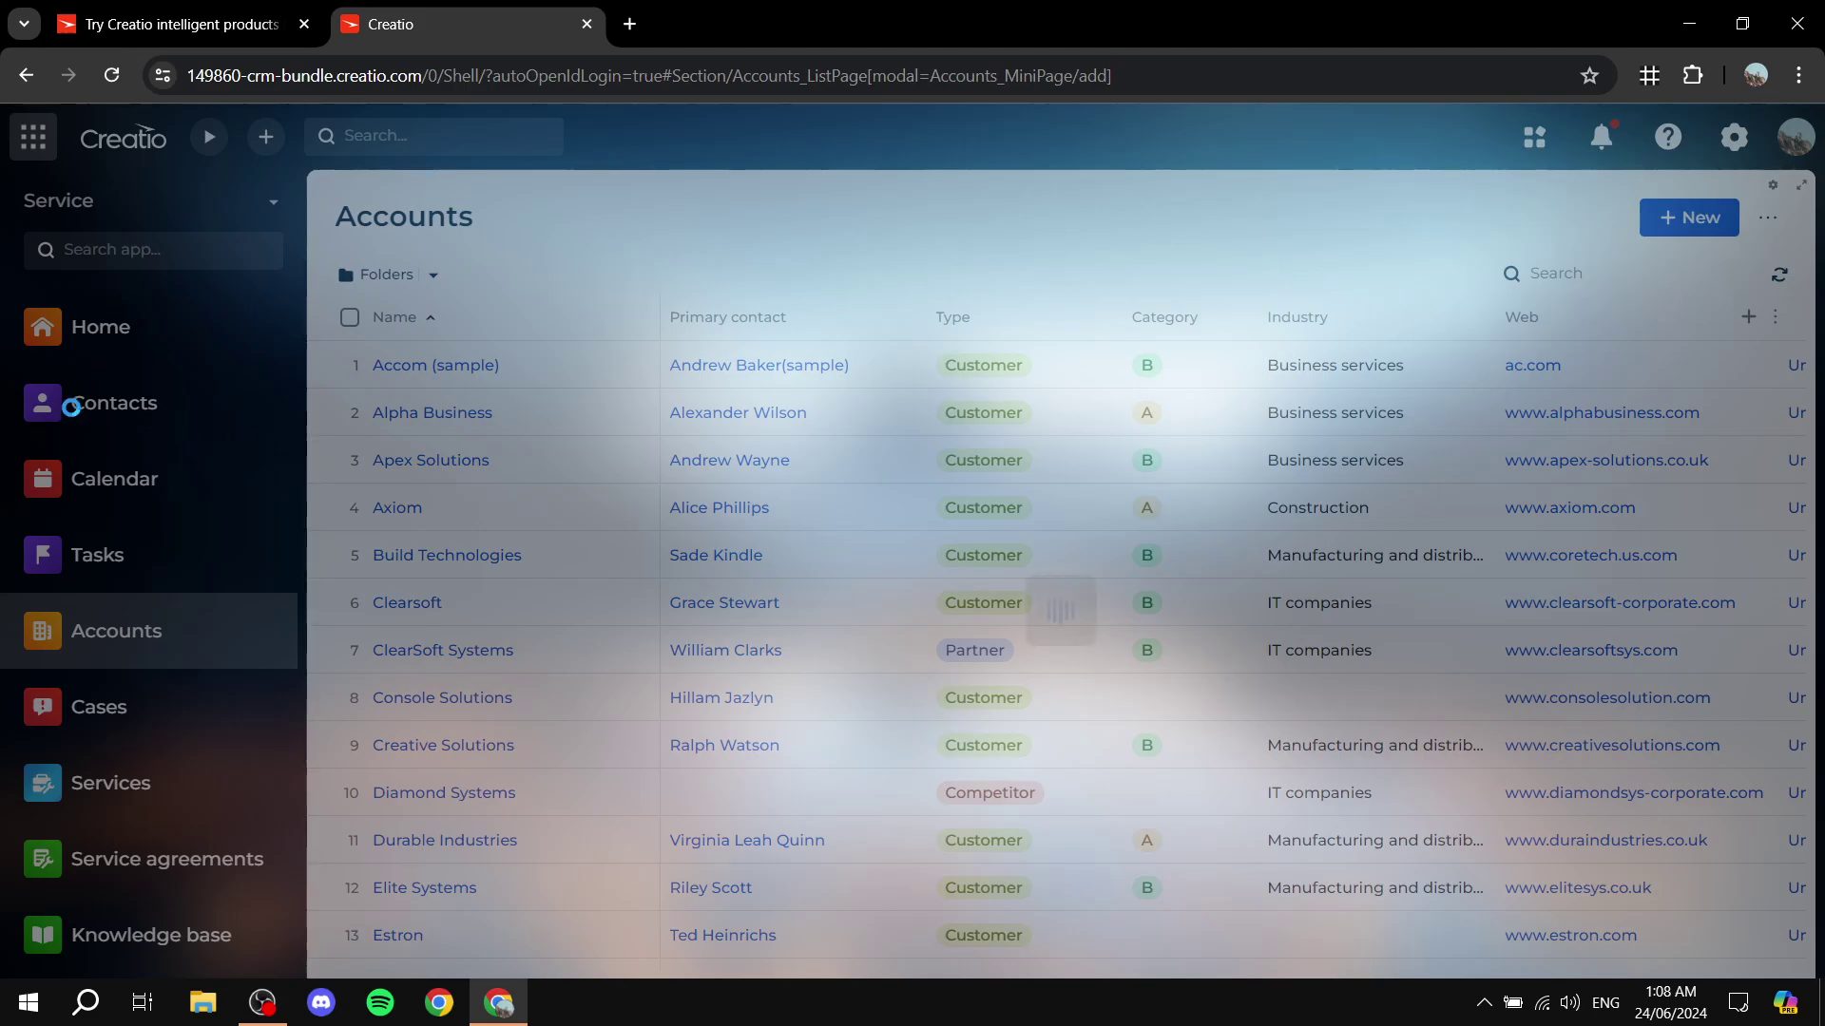
left_click(1117, 309)
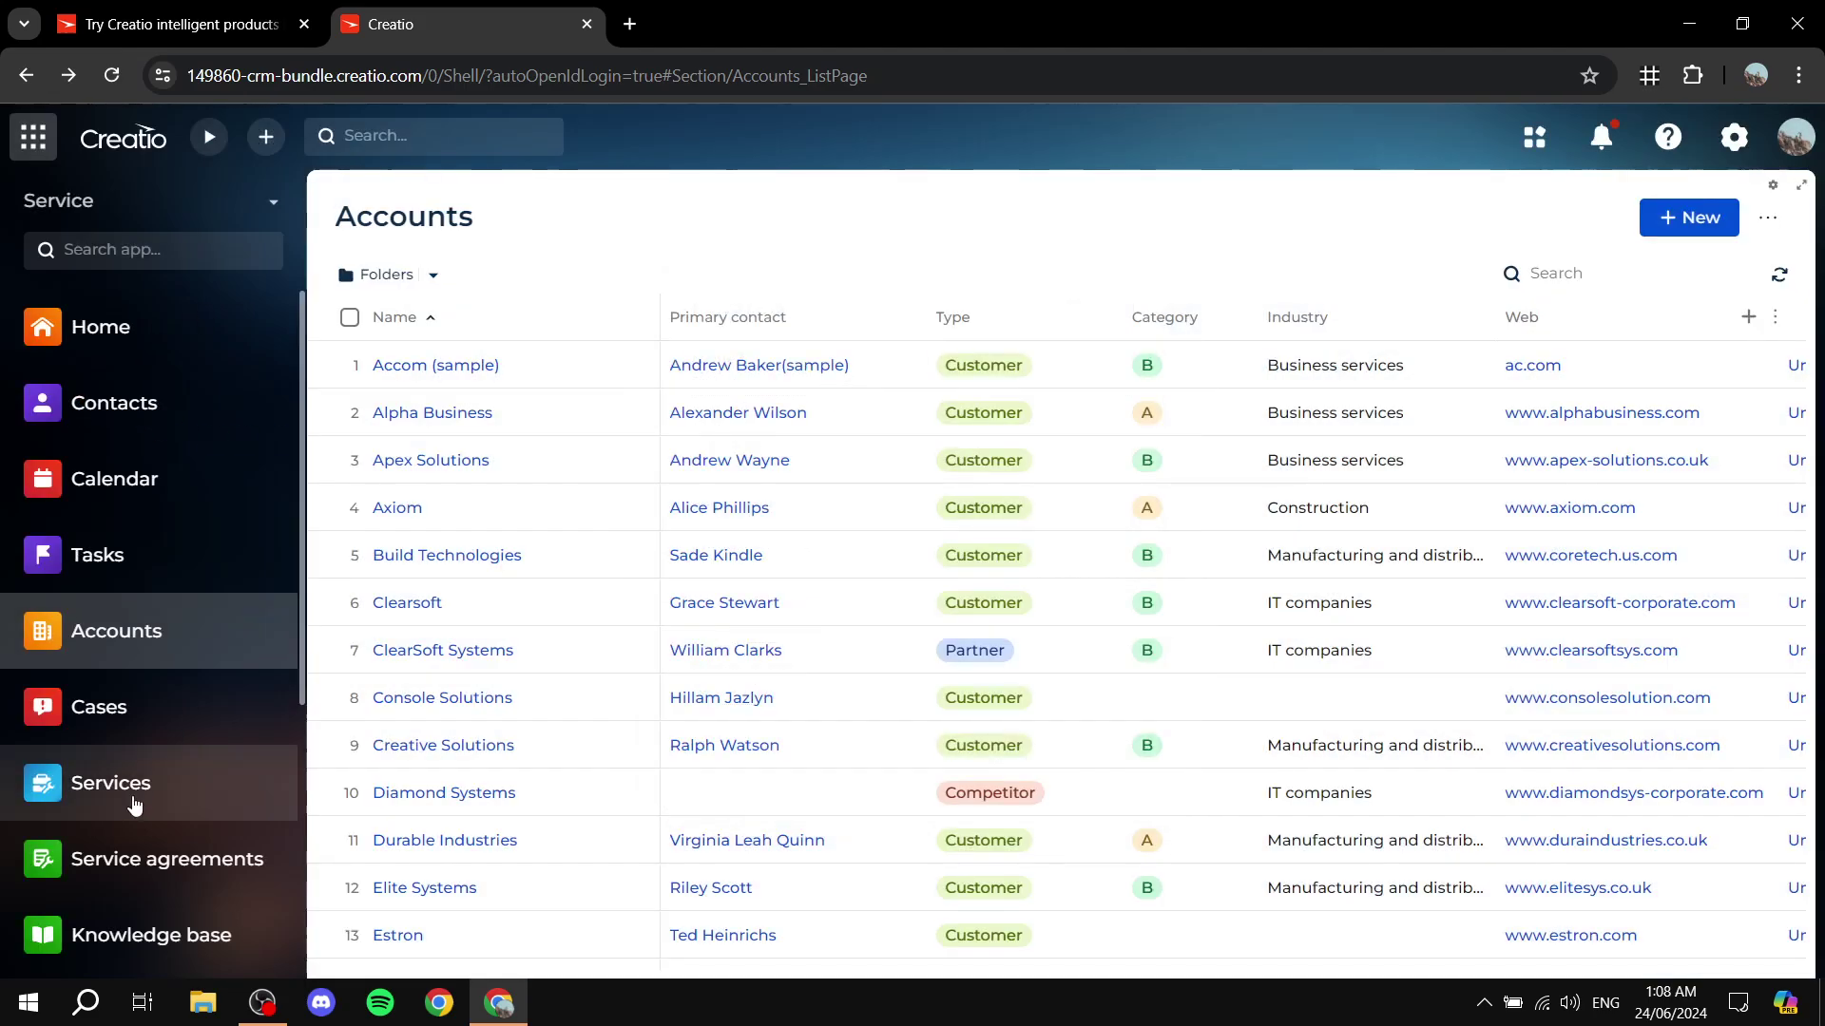
Open the Cases section and start a new case record to view its form.
left_click(122, 730)
scroll(104, 497, "down", 5)
scroll(95, 513, "up", 5)
left_click(1701, 220)
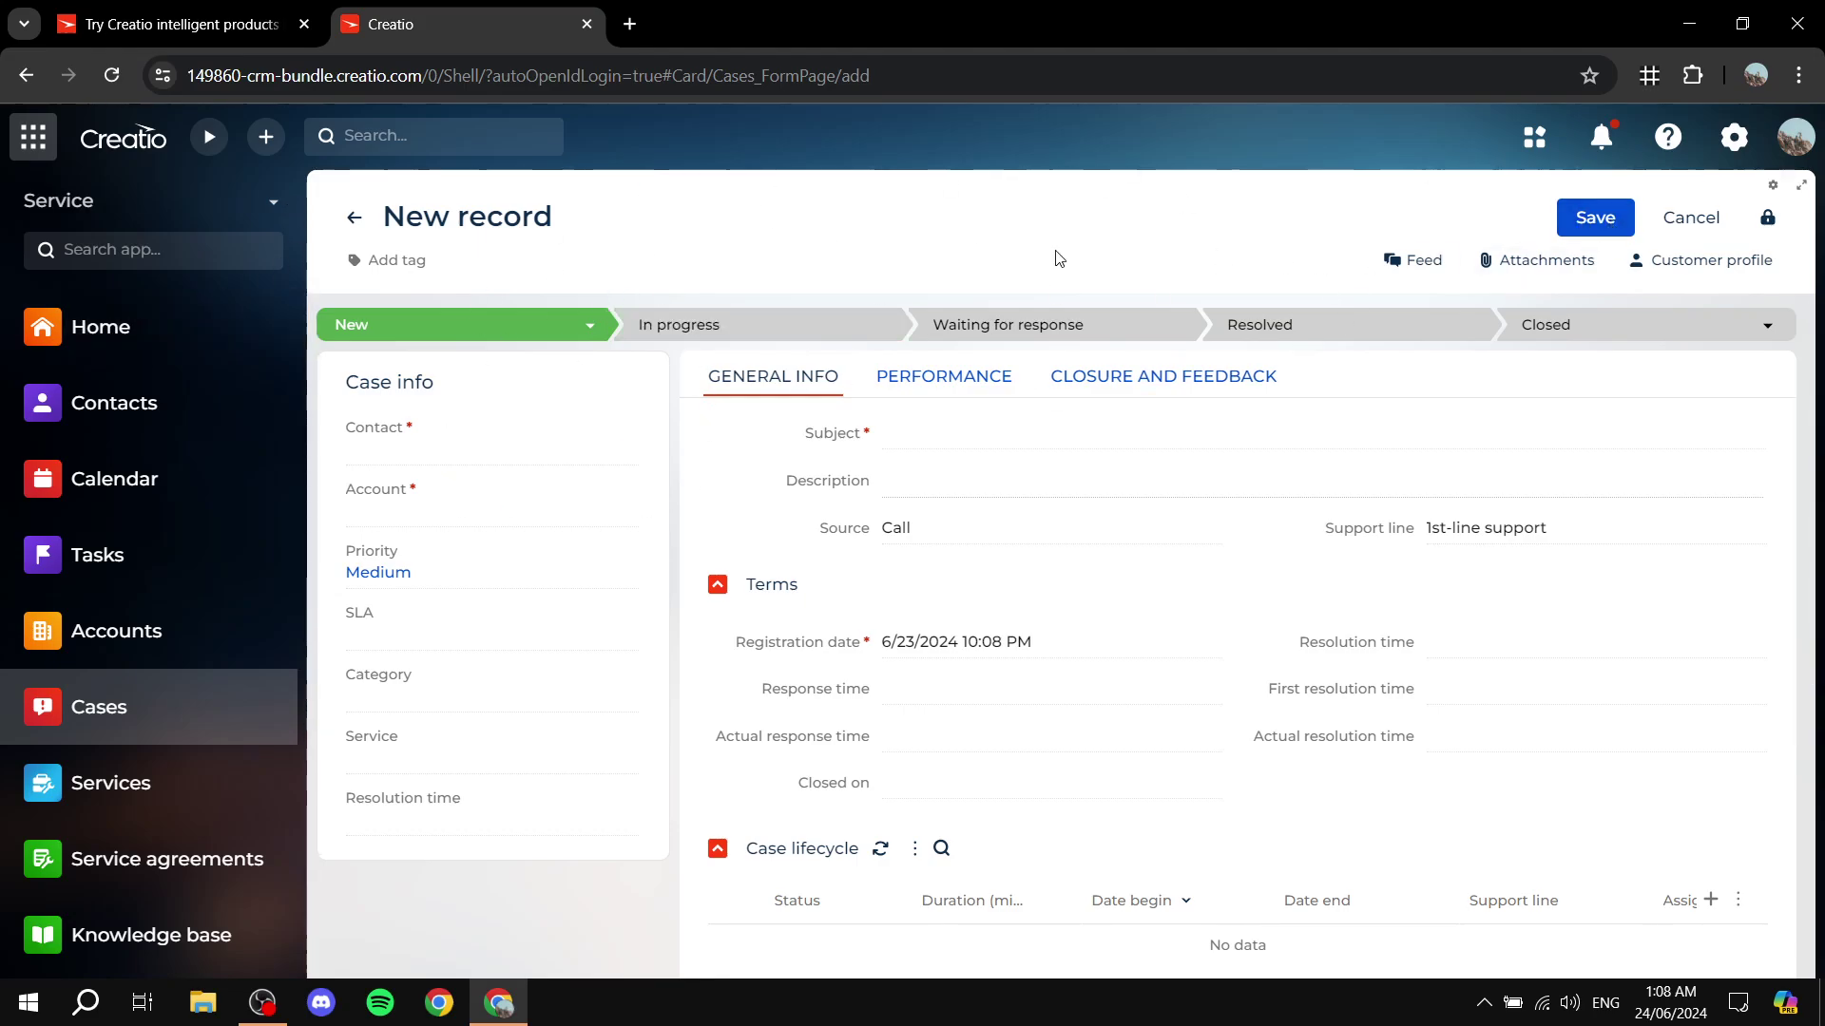
Leave the unsaved case, return to the Service homepage and look over the list of workplace sections.
left_click(89, 347)
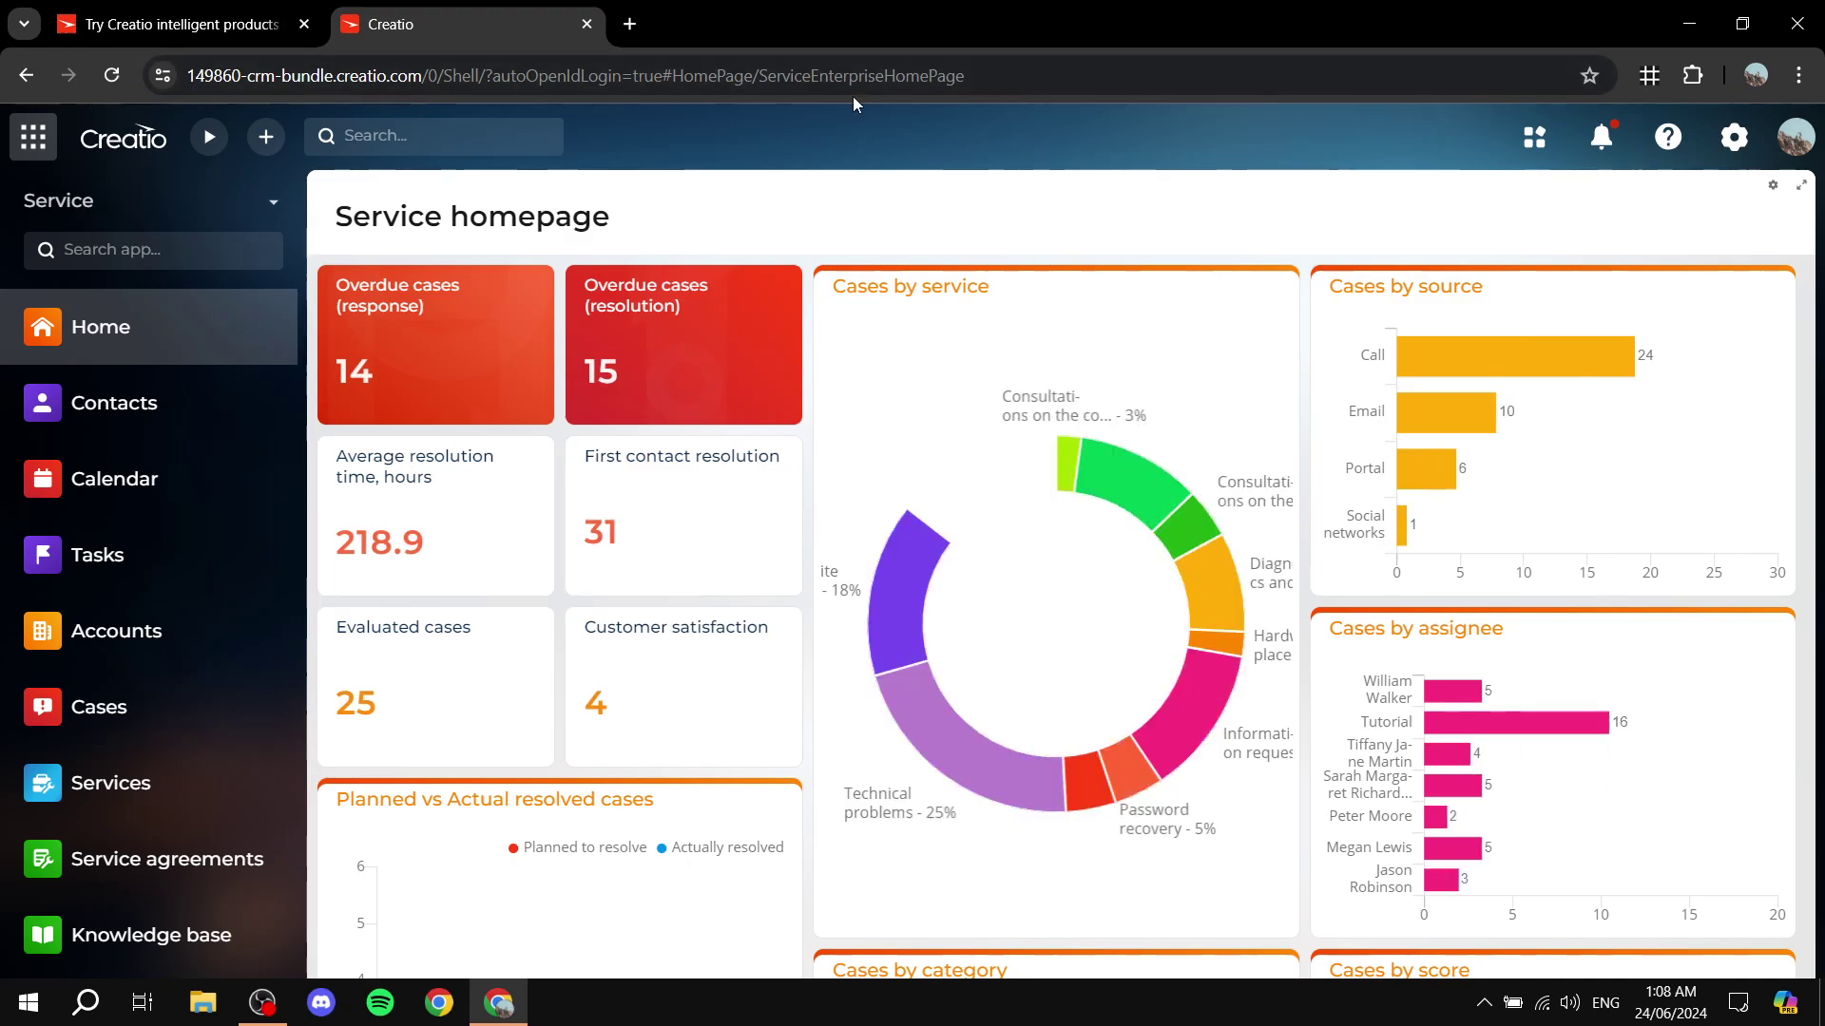
scroll(150, 570, "down", 5)
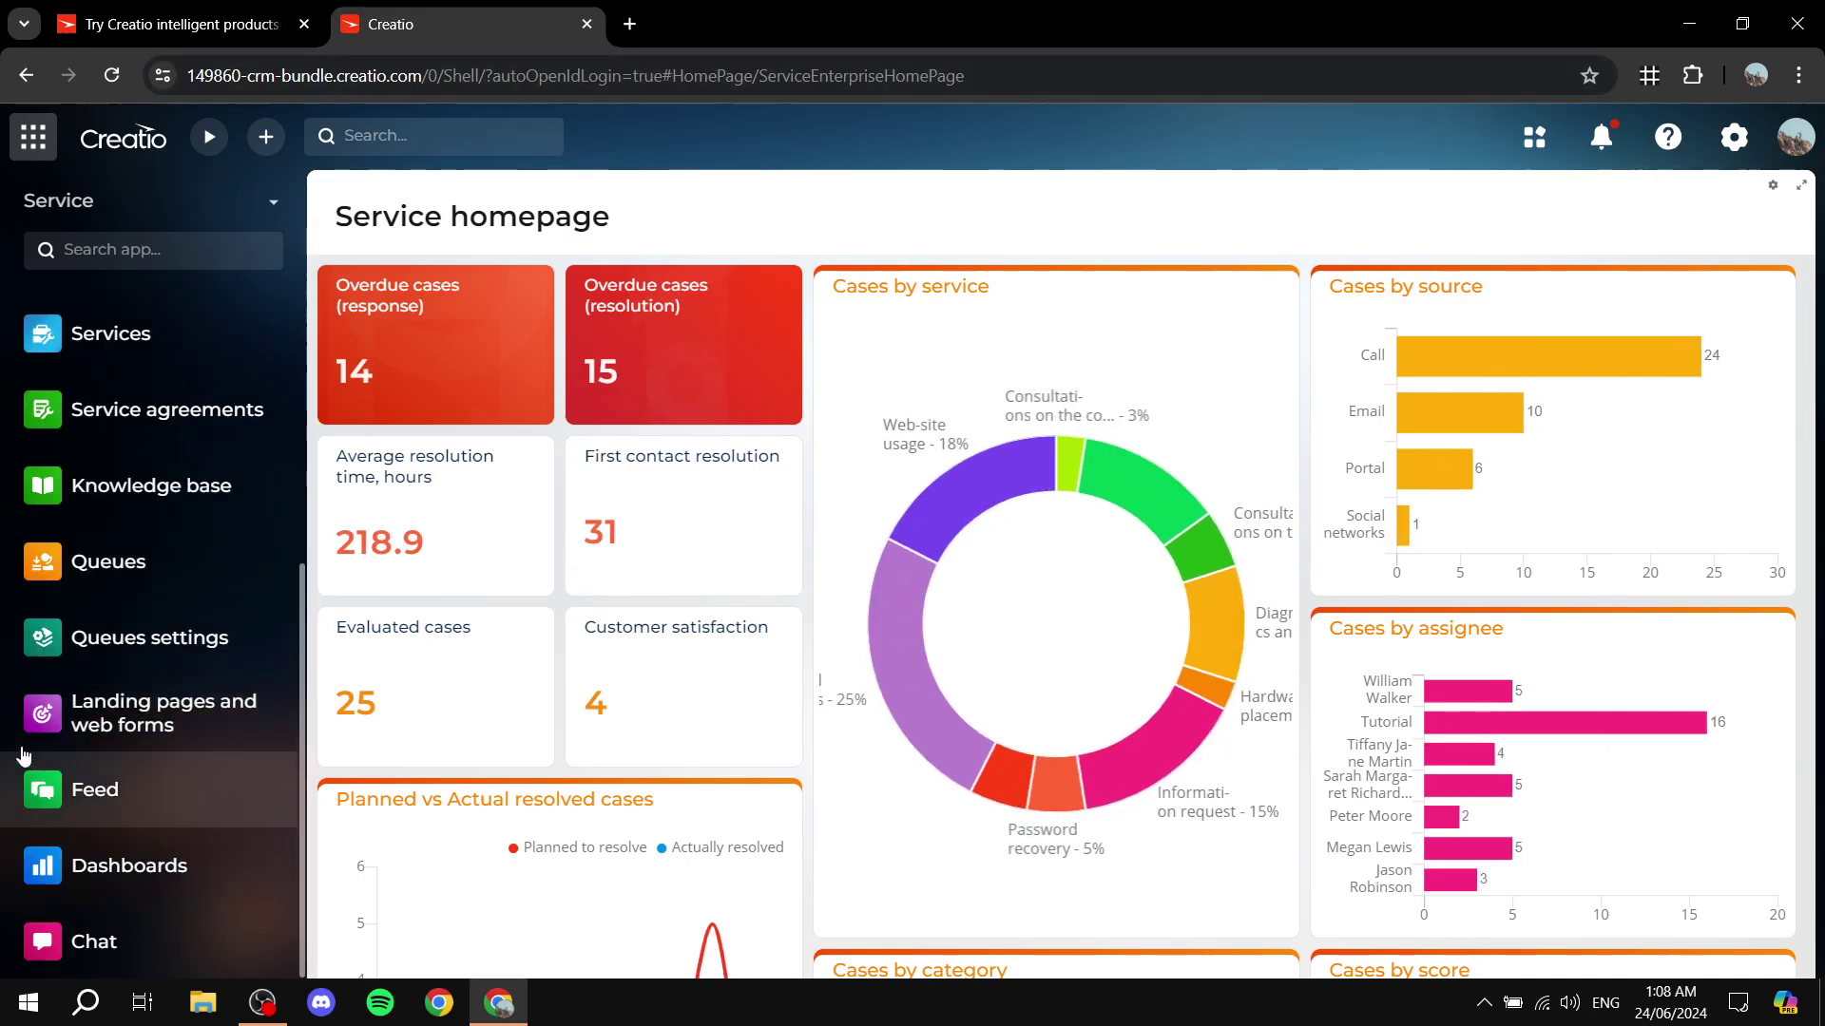
scroll(119, 658, "up", 3)
scroll(119, 659, "up", 2)
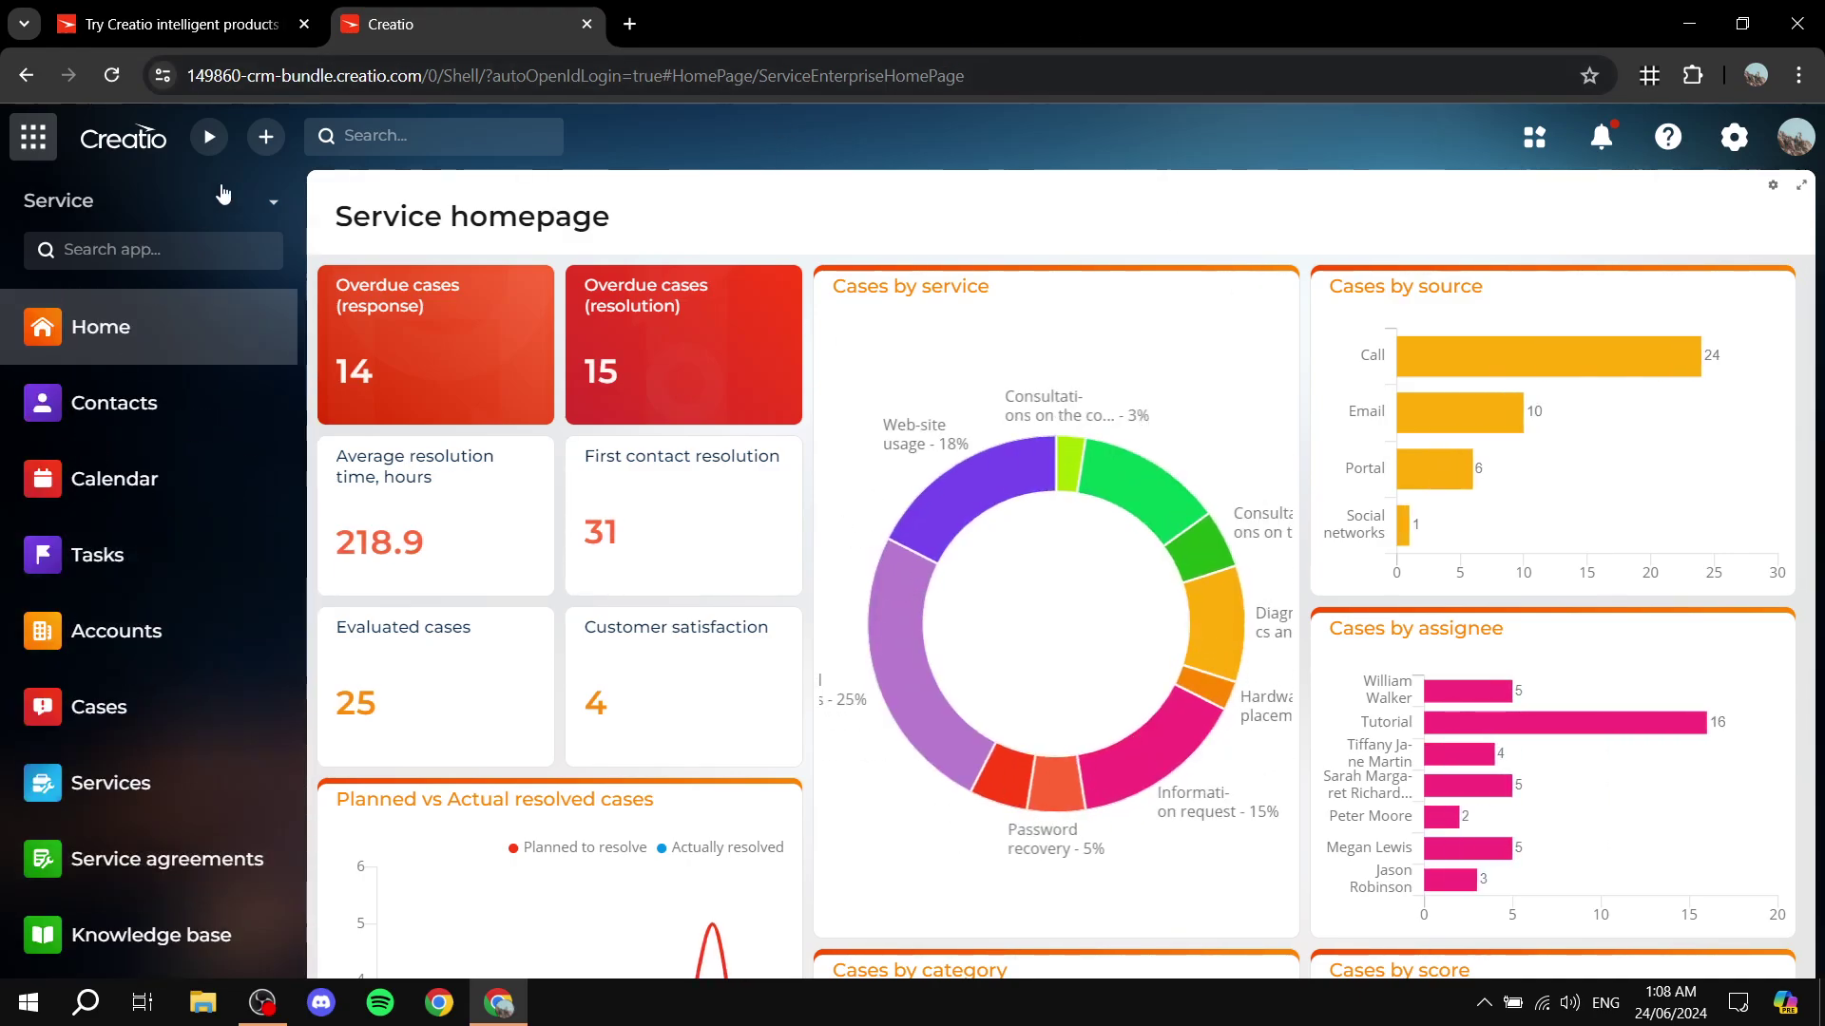
Look over the record types available for quick creation and start a new email activity.
left_click(262, 139)
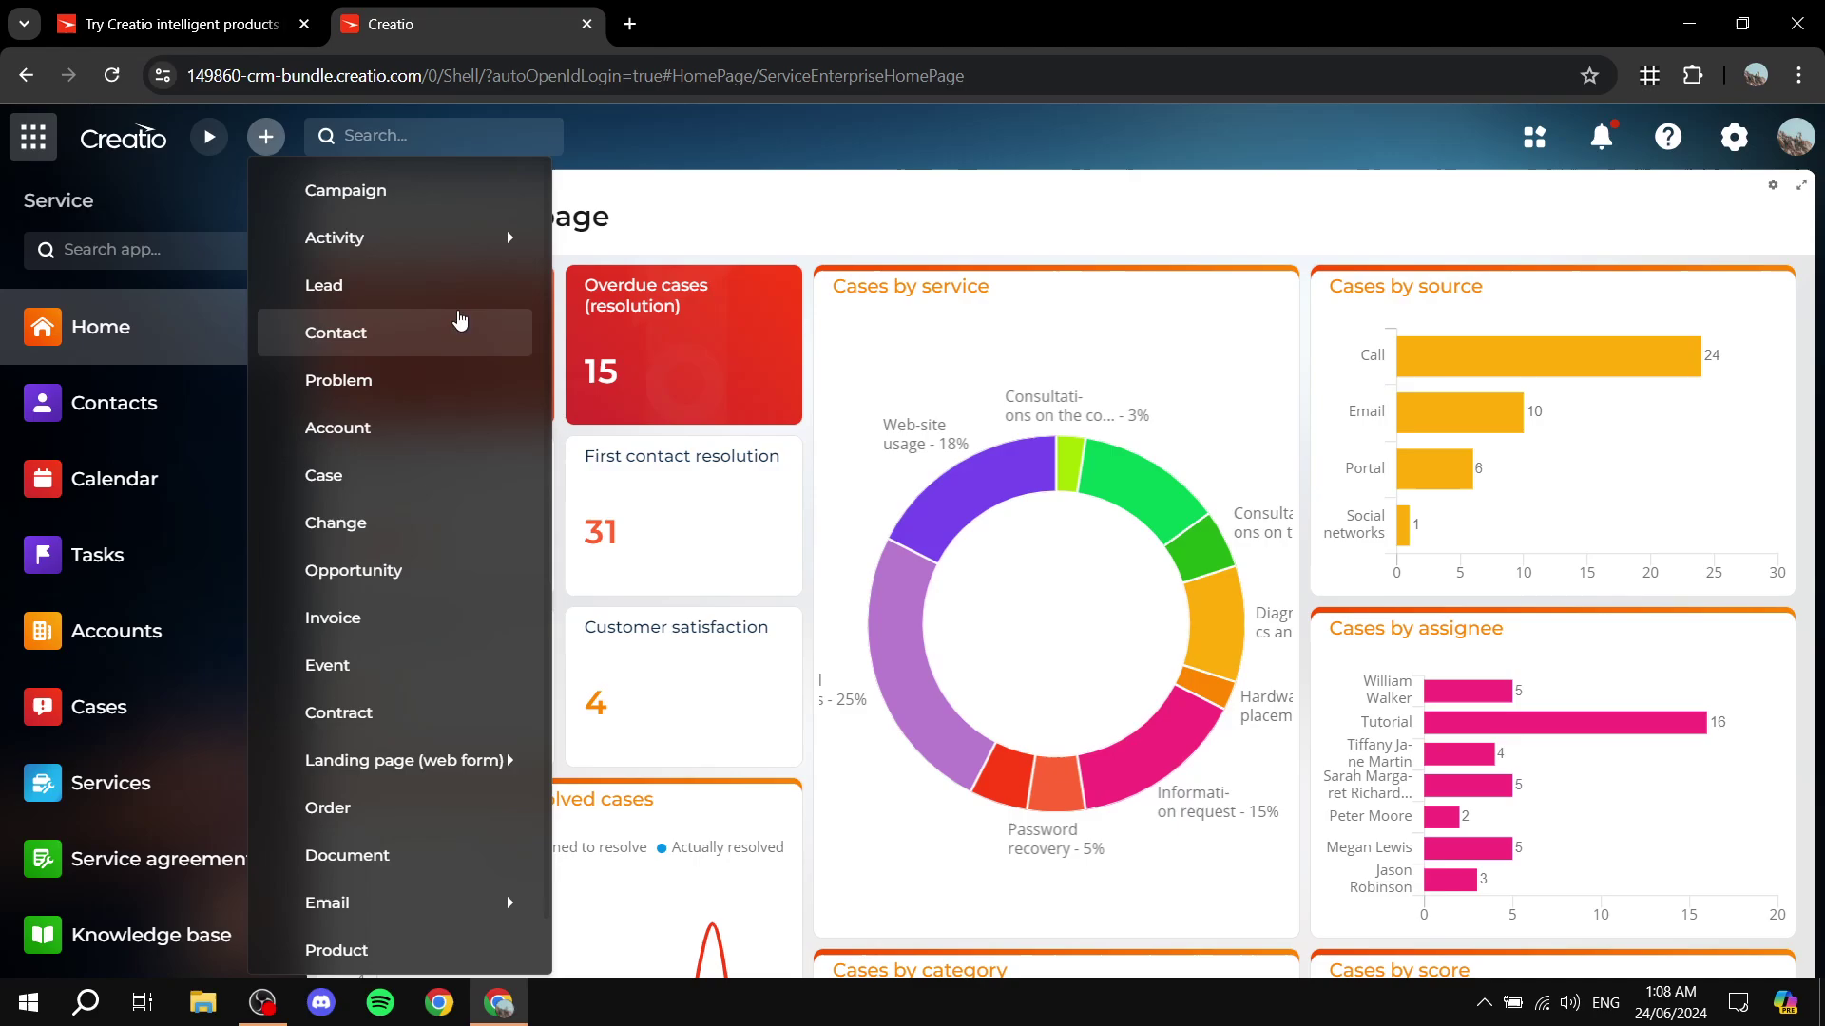
scroll(459, 328, "down", 1)
scroll(437, 337, "up", 1)
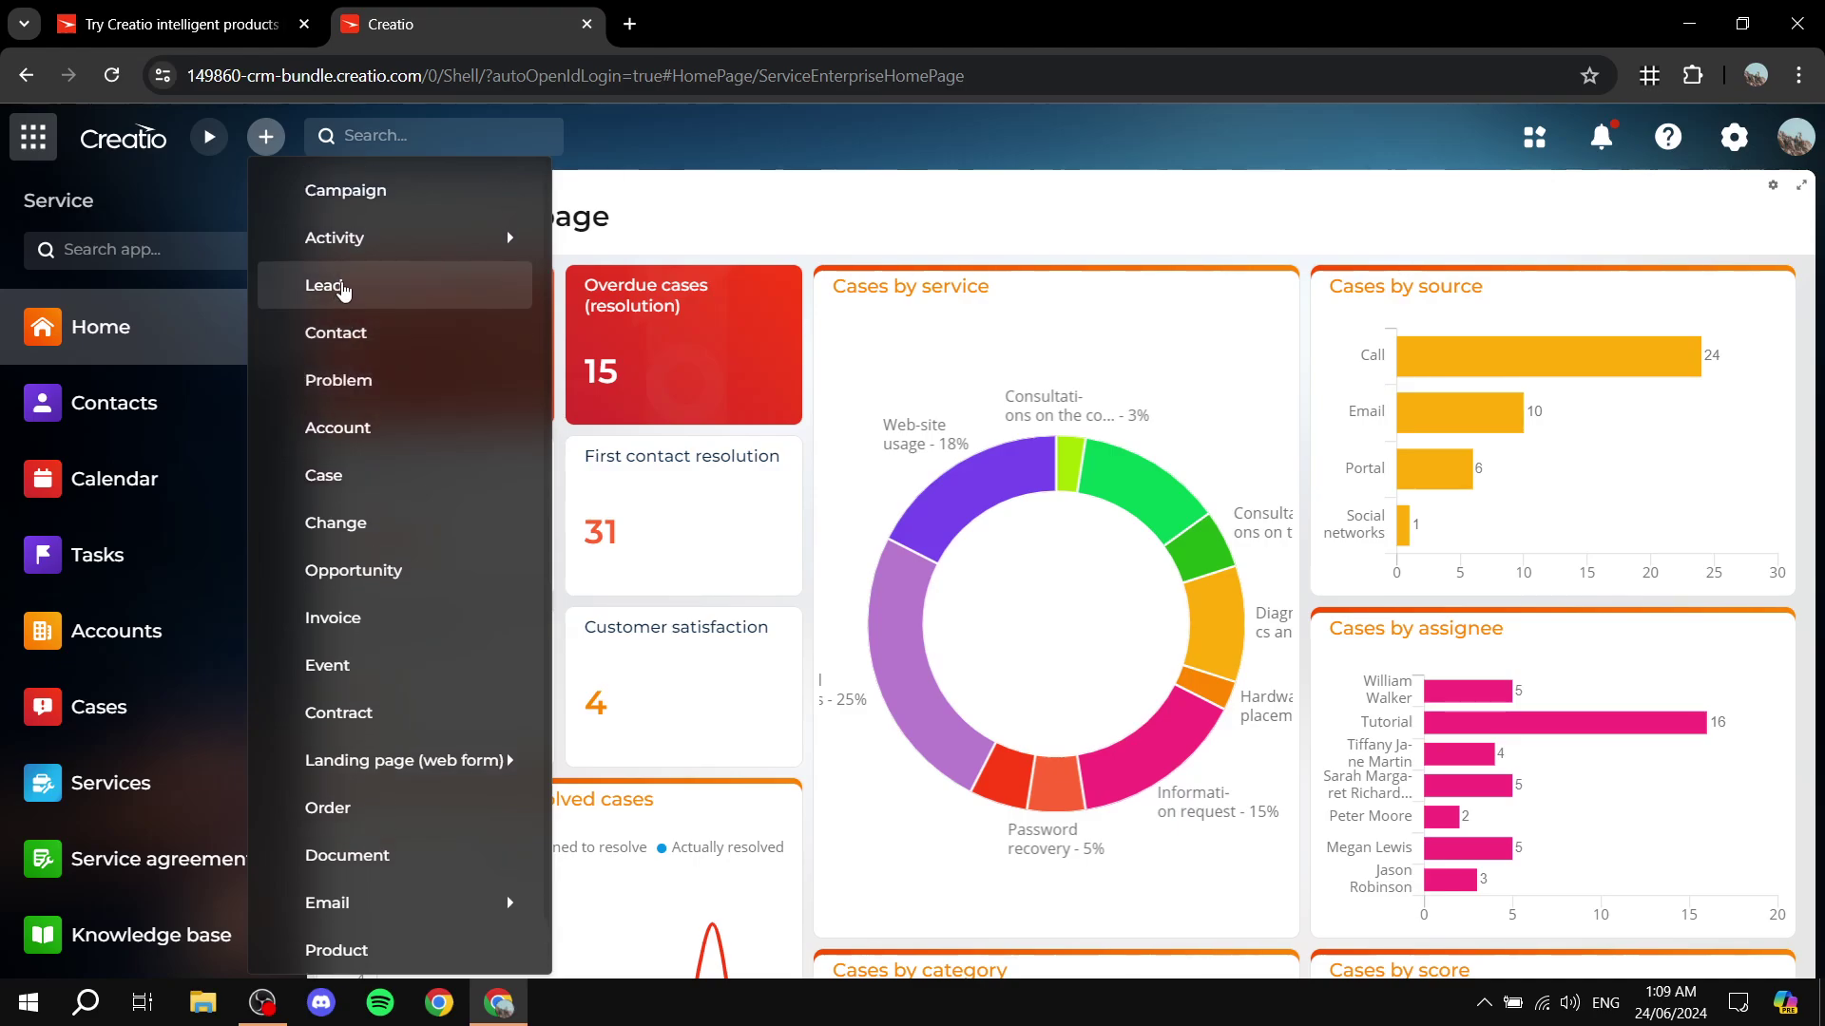
mouse_move(314, 238)
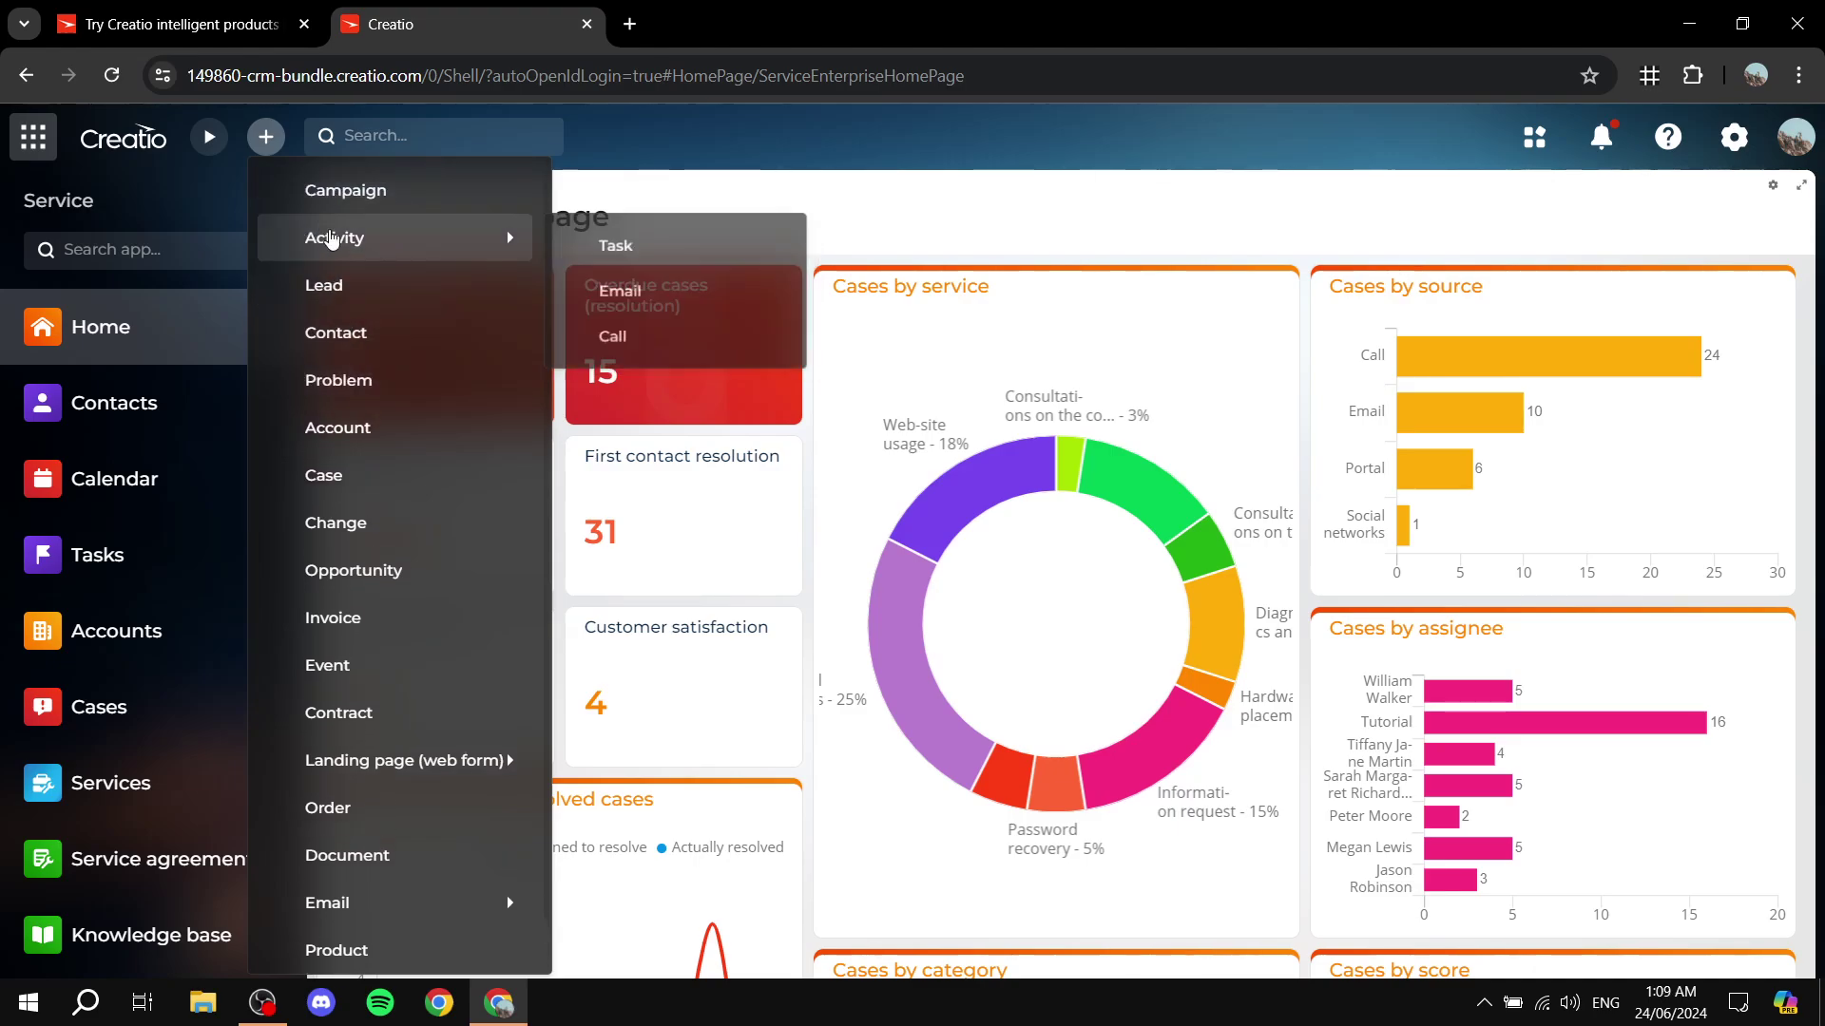
left_click(691, 294)
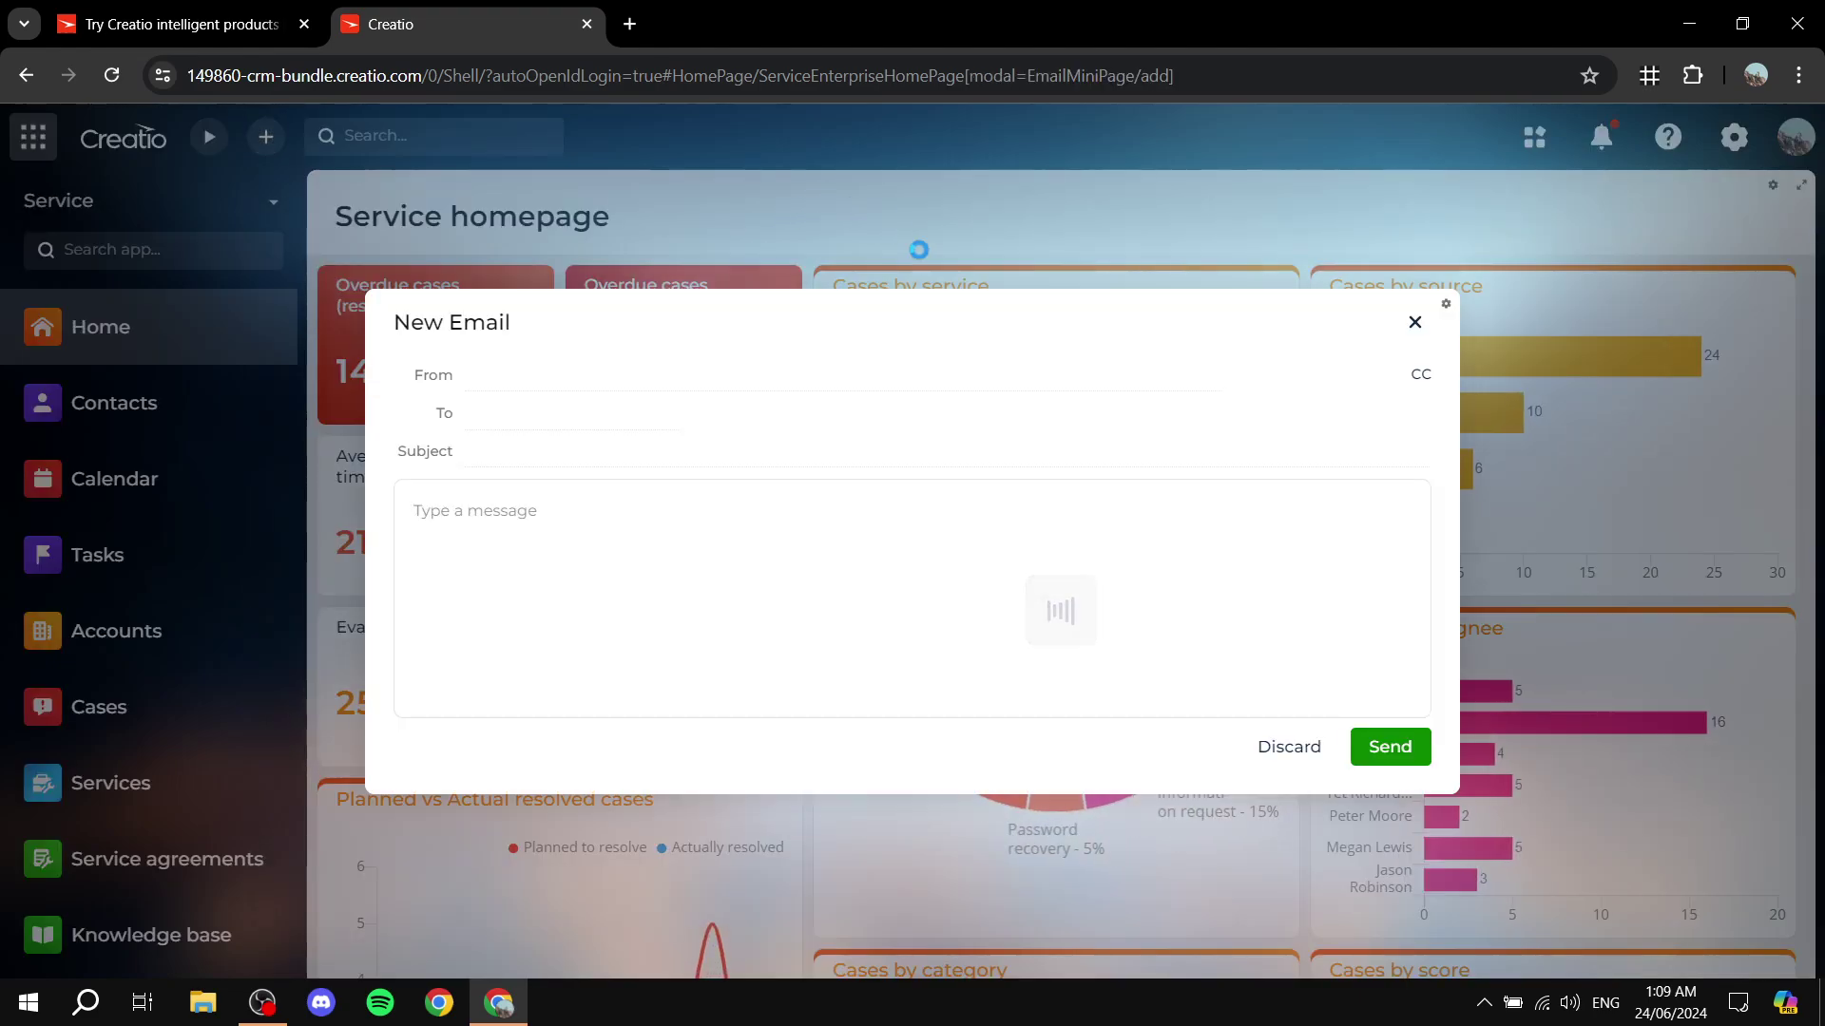
Examine the new email's sender, recipient and message fields, and close the form without sending.
left_click(563, 415)
left_click(823, 387)
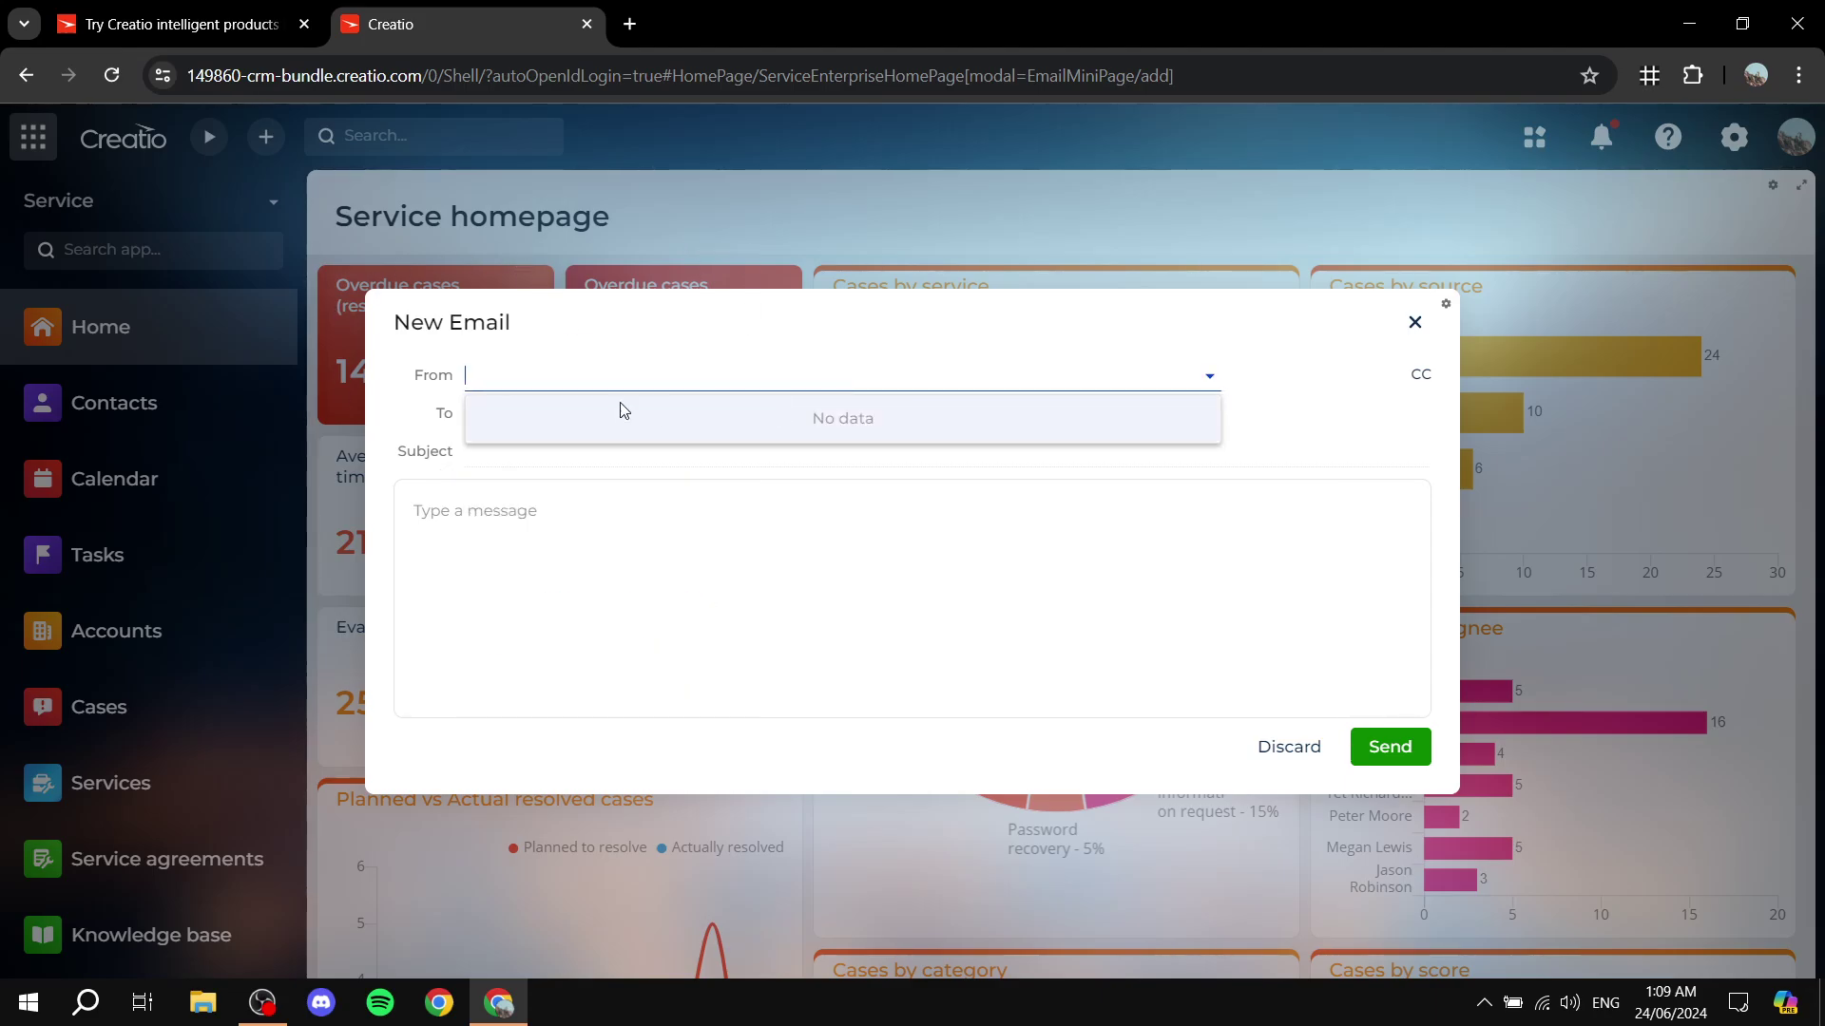
left_click(414, 416)
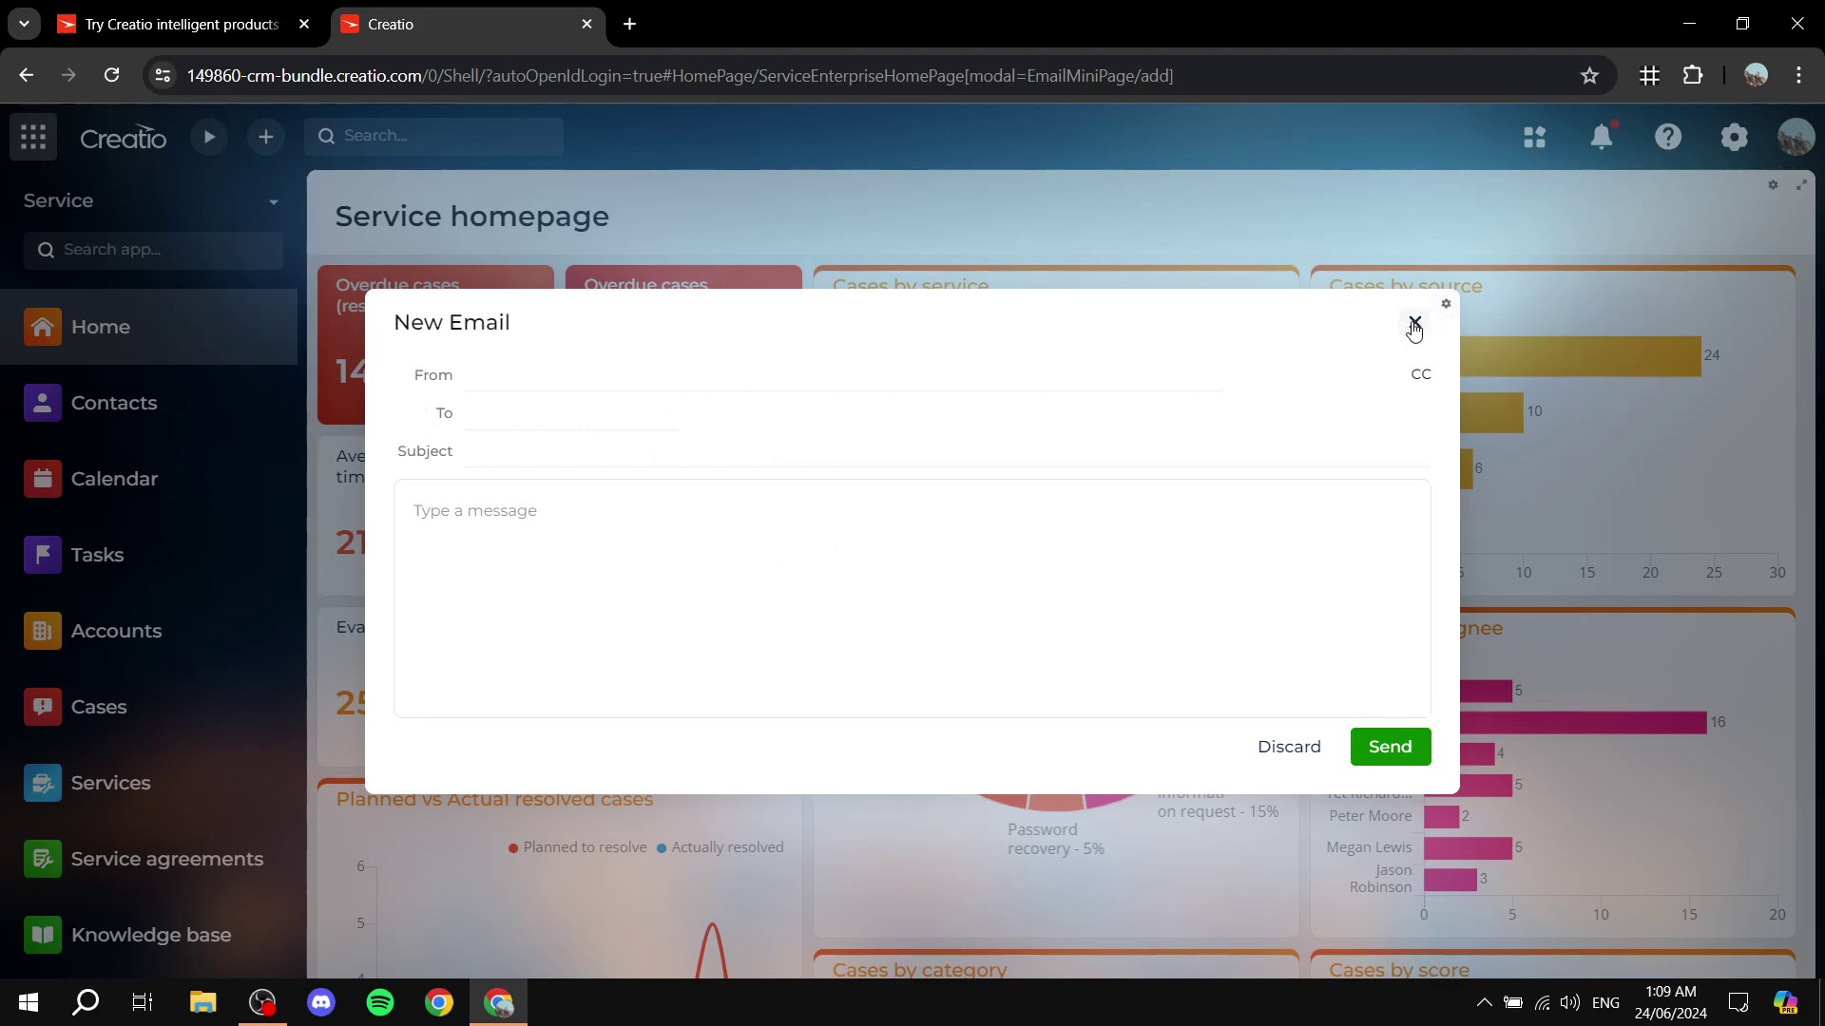
left_click(1214, 627)
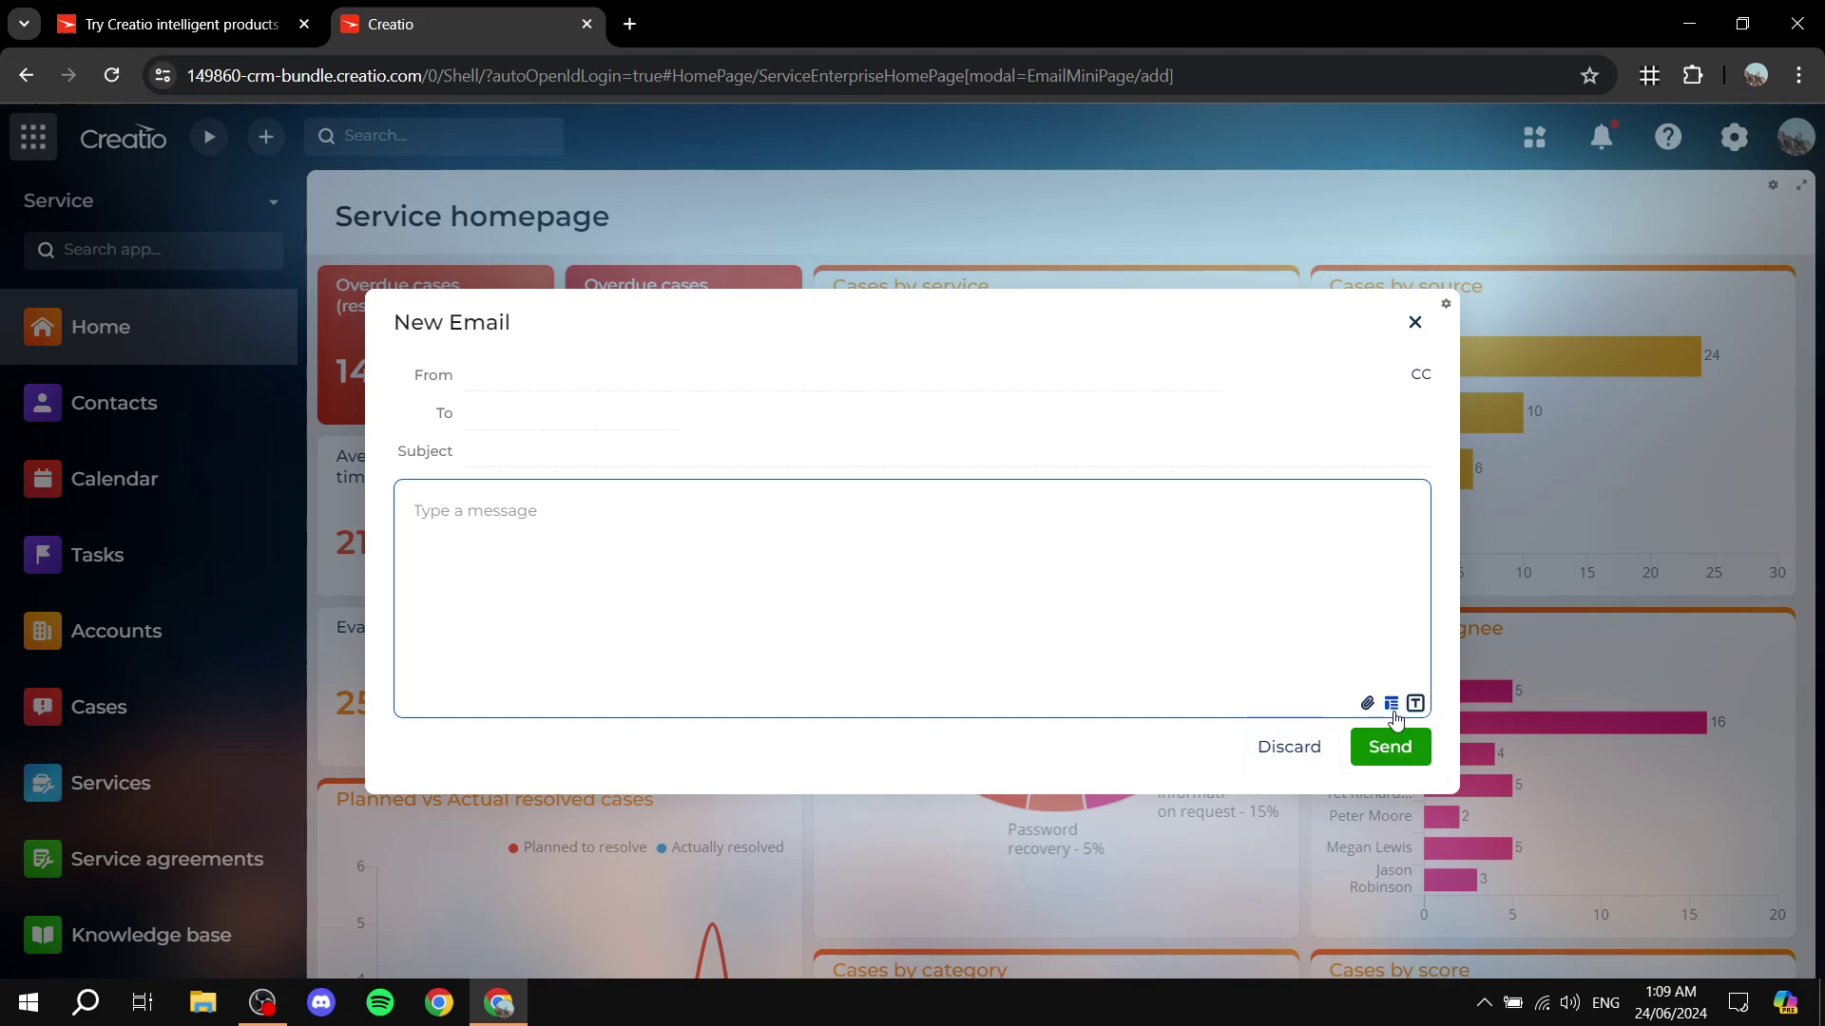
left_click(1414, 322)
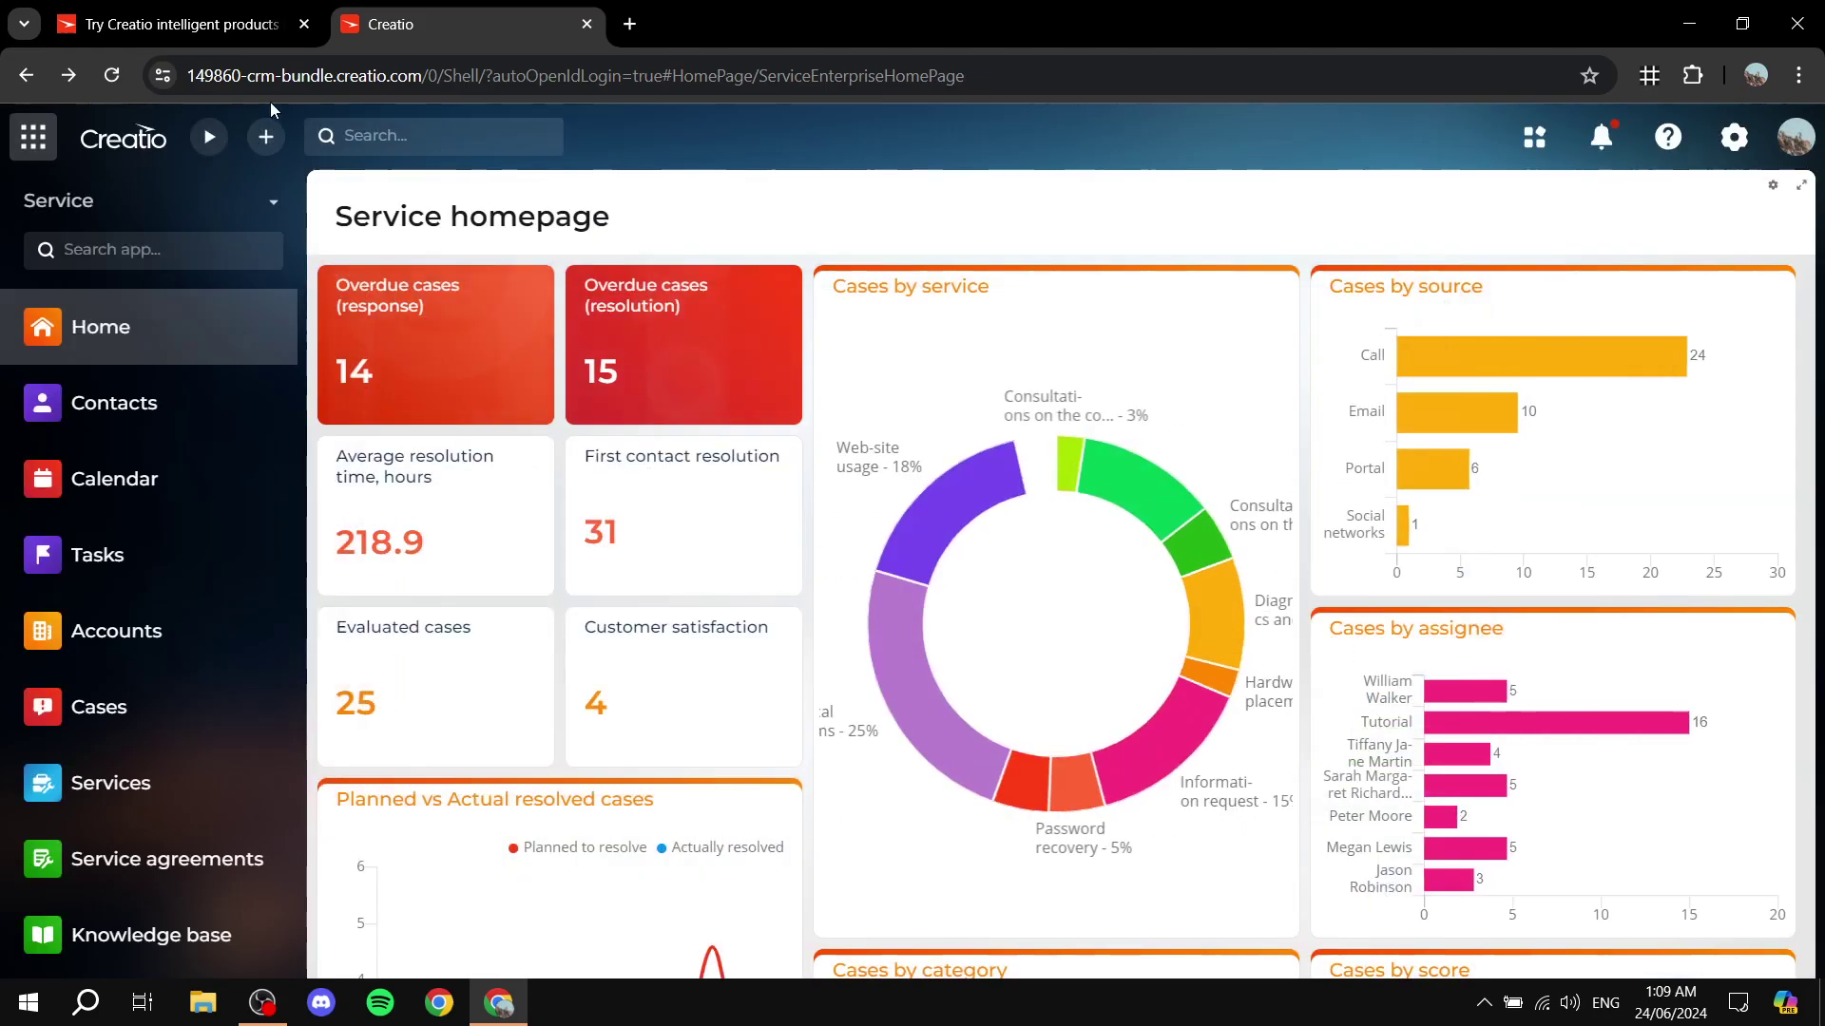
Look through the full list of quick-create record types and start a new lead.
left_click(265, 137)
mouse_move(341, 243)
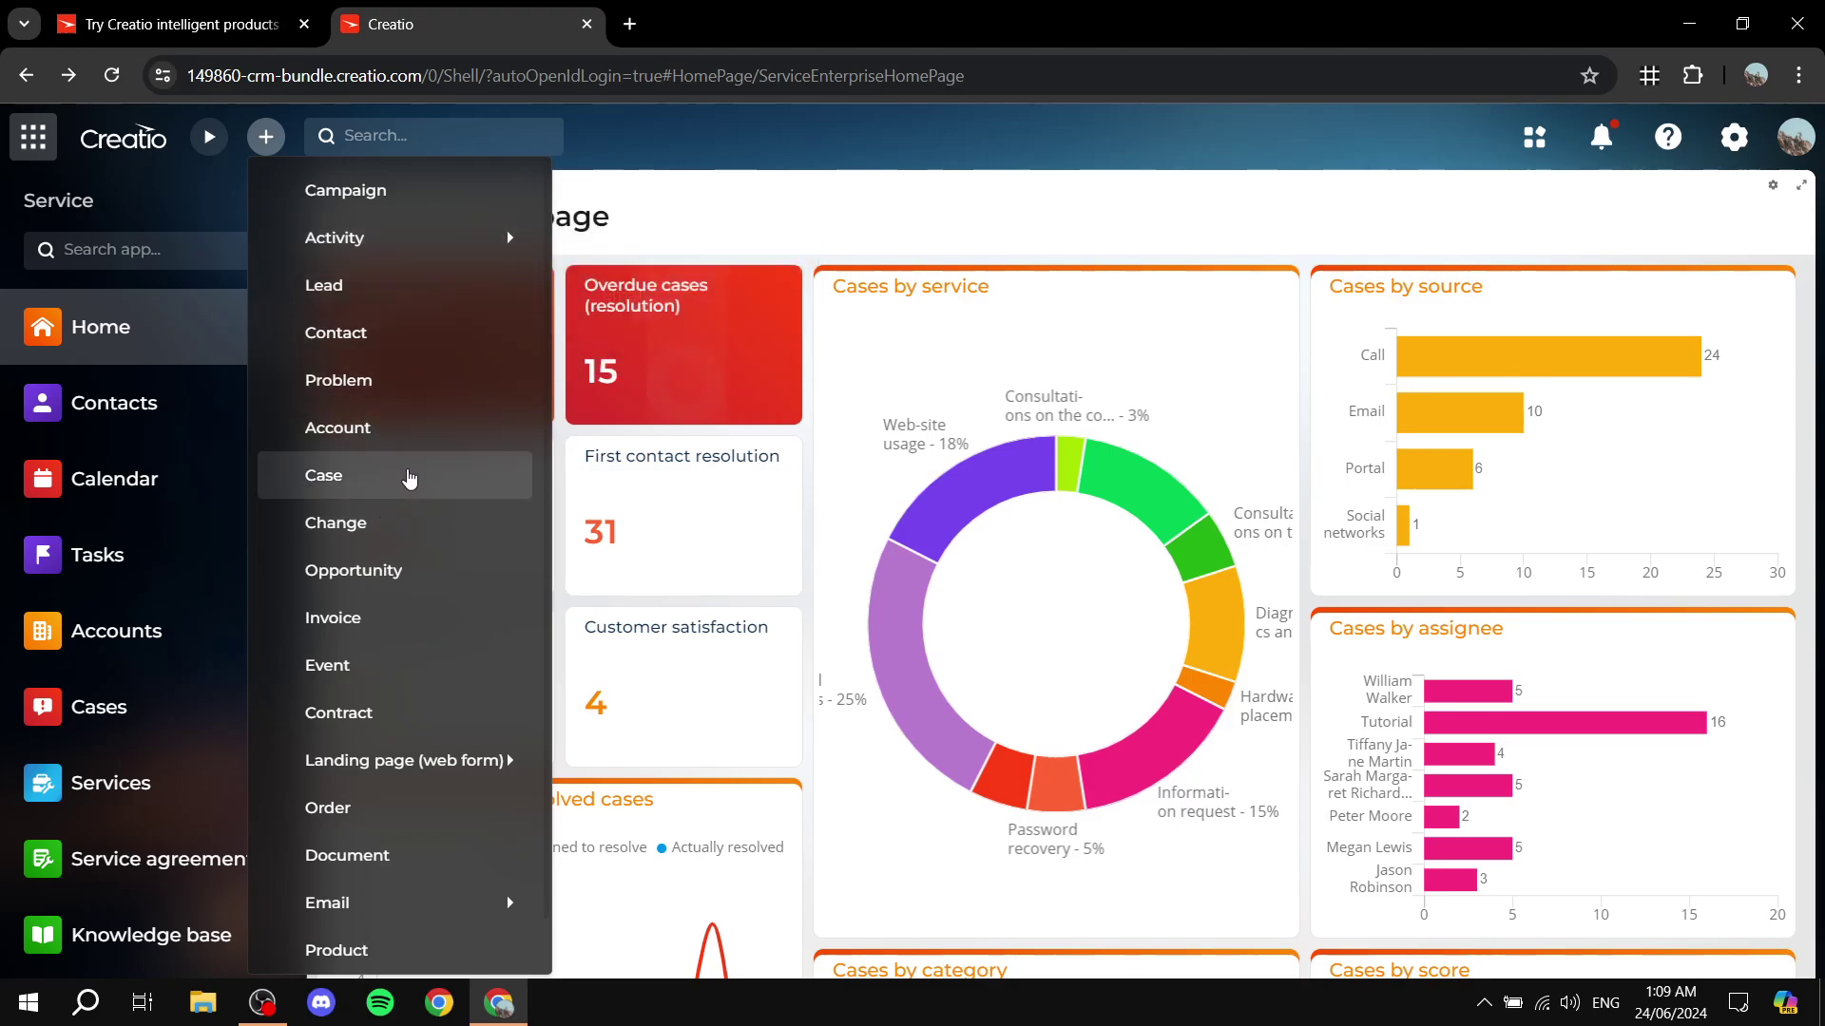
scroll(381, 473, "down", 1)
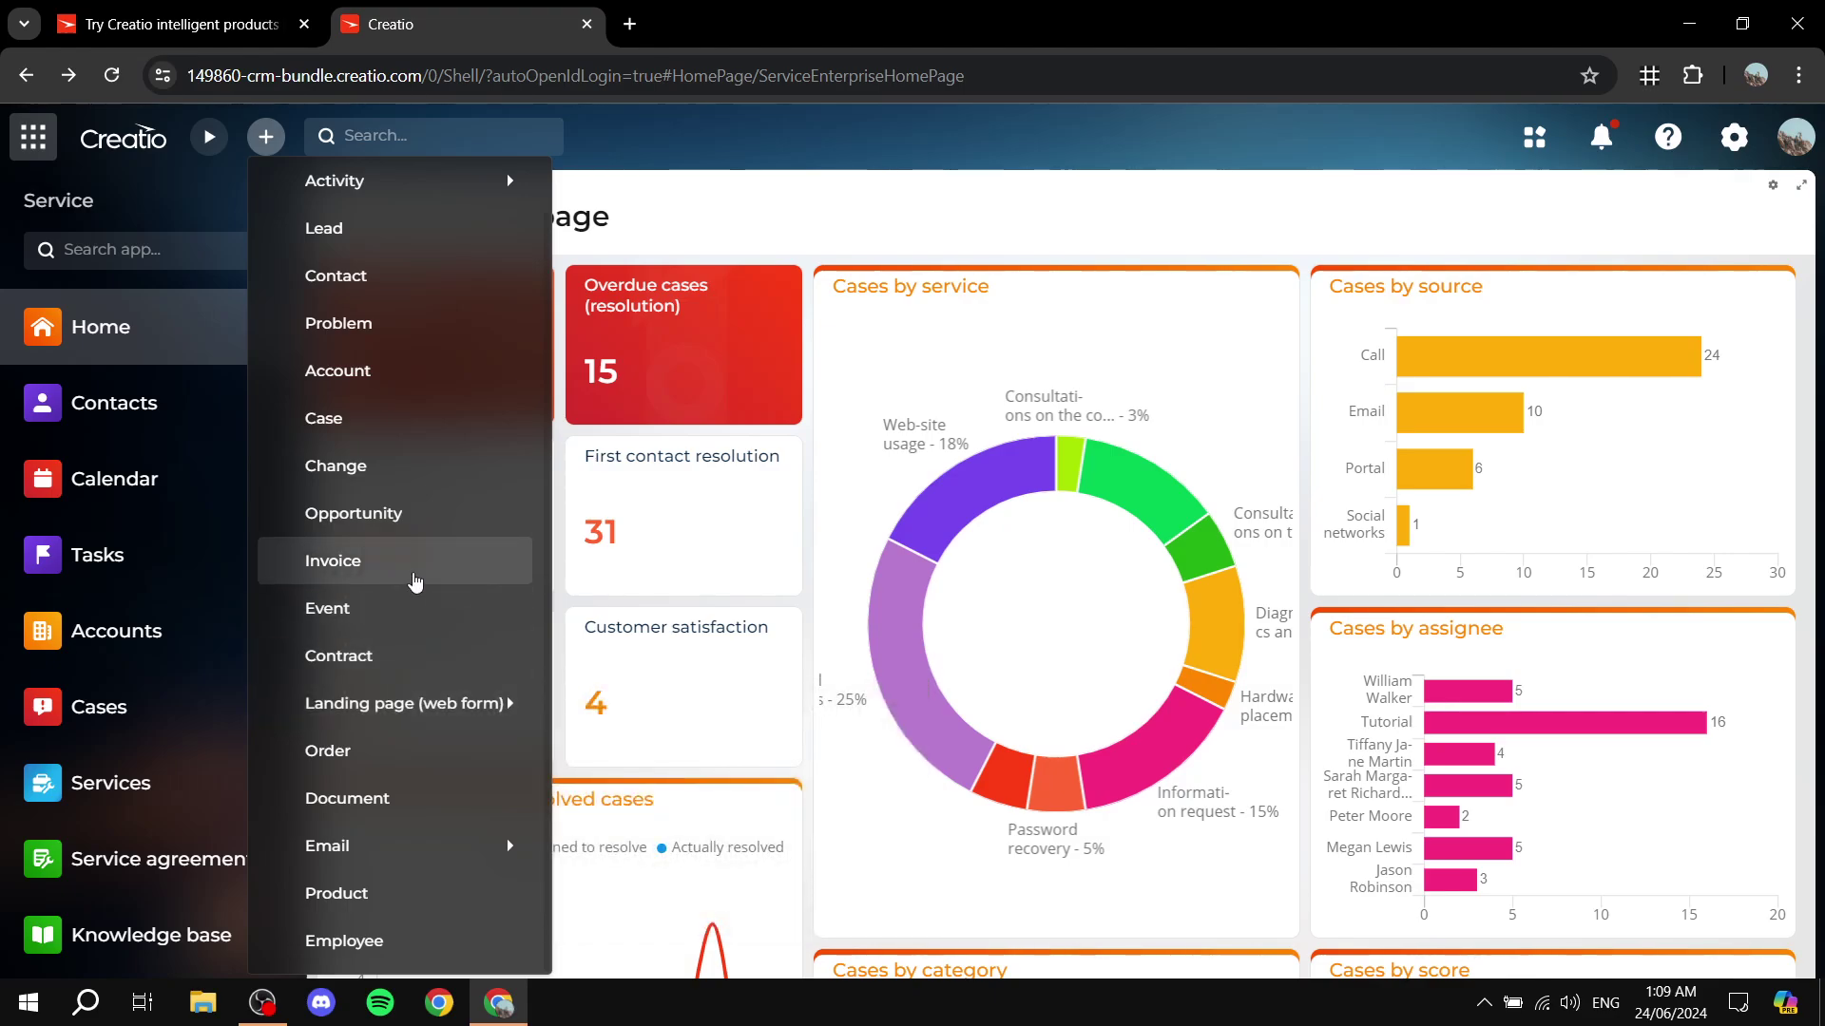
mouse_move(458, 867)
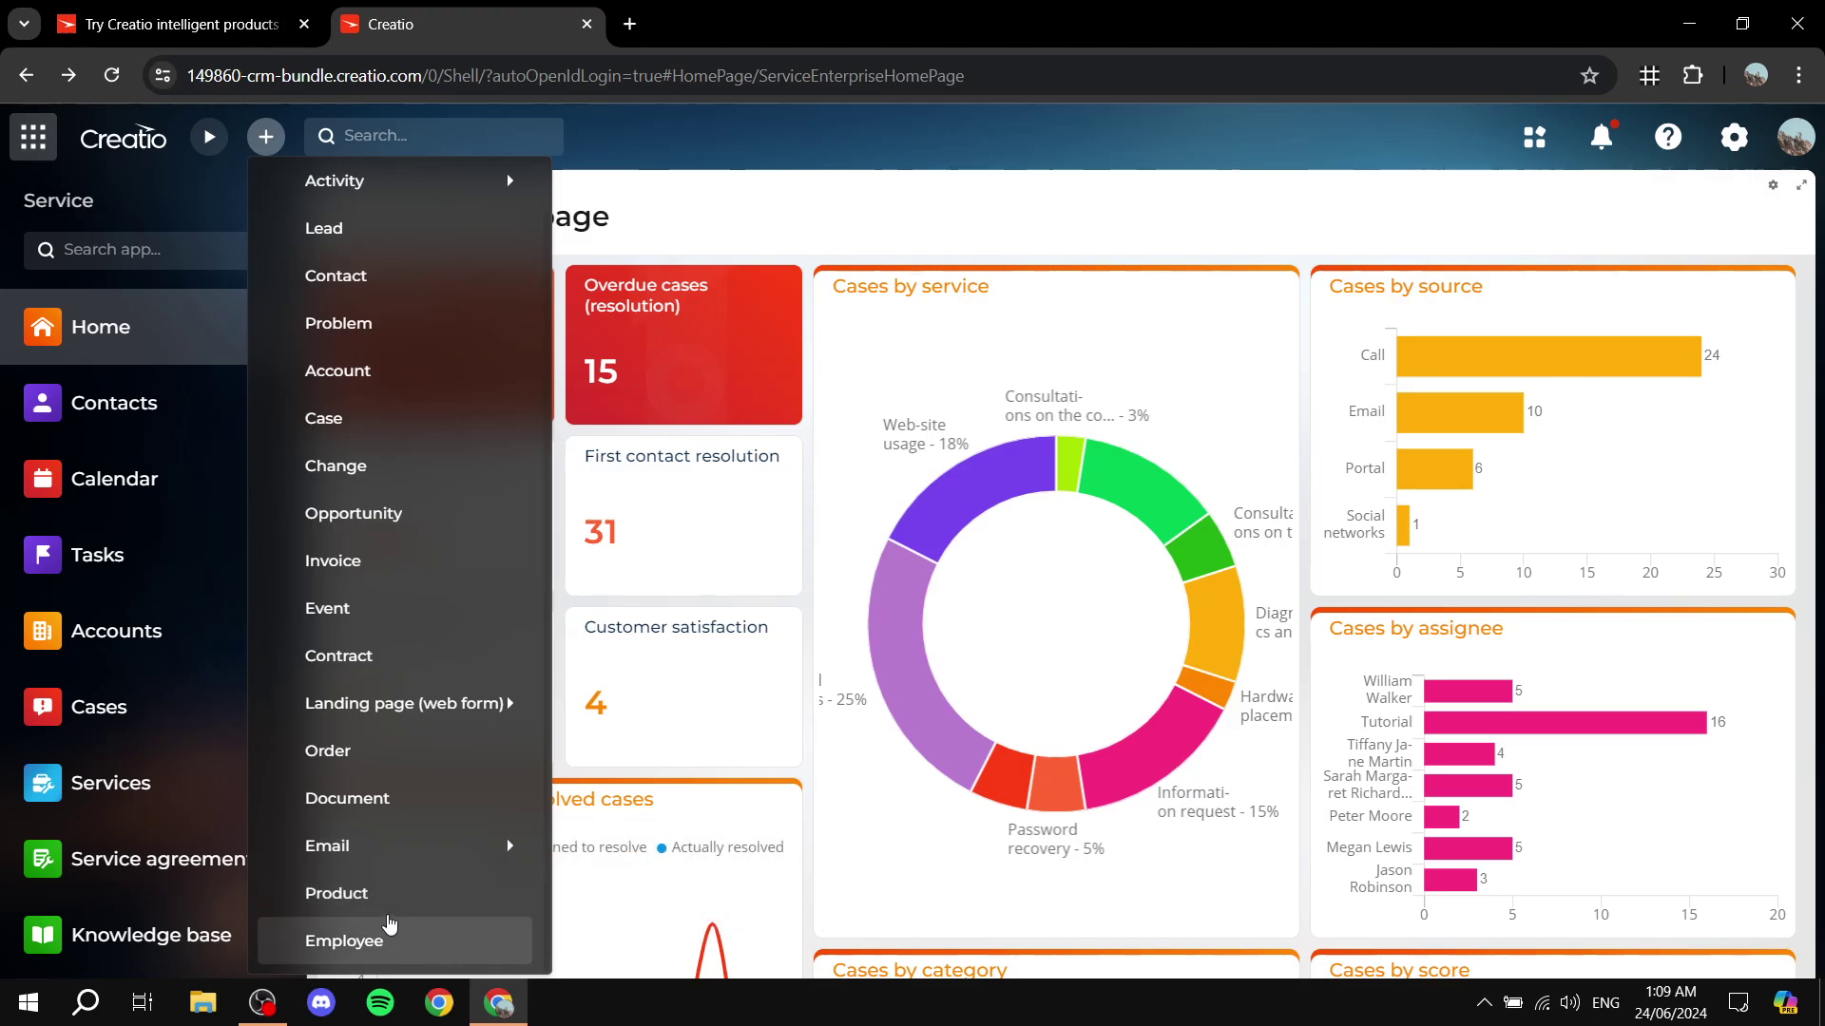
scroll(409, 917, "up", 1)
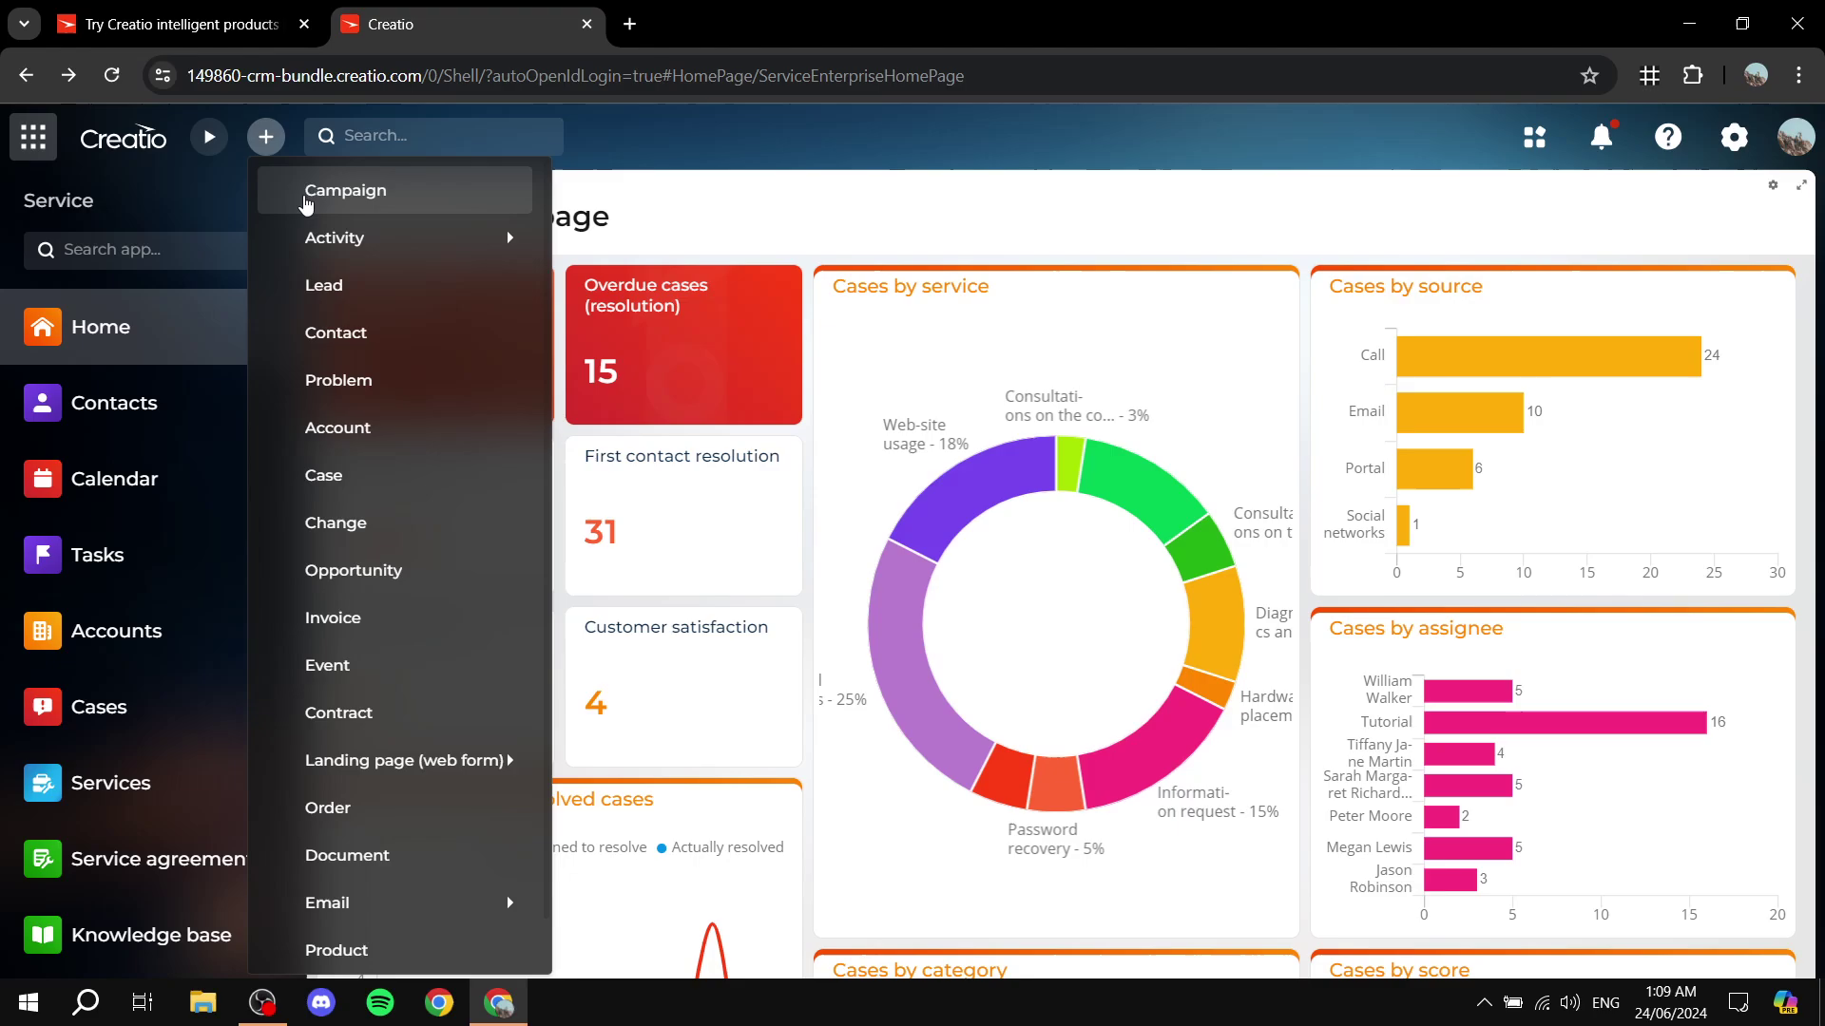
left_click(385, 285)
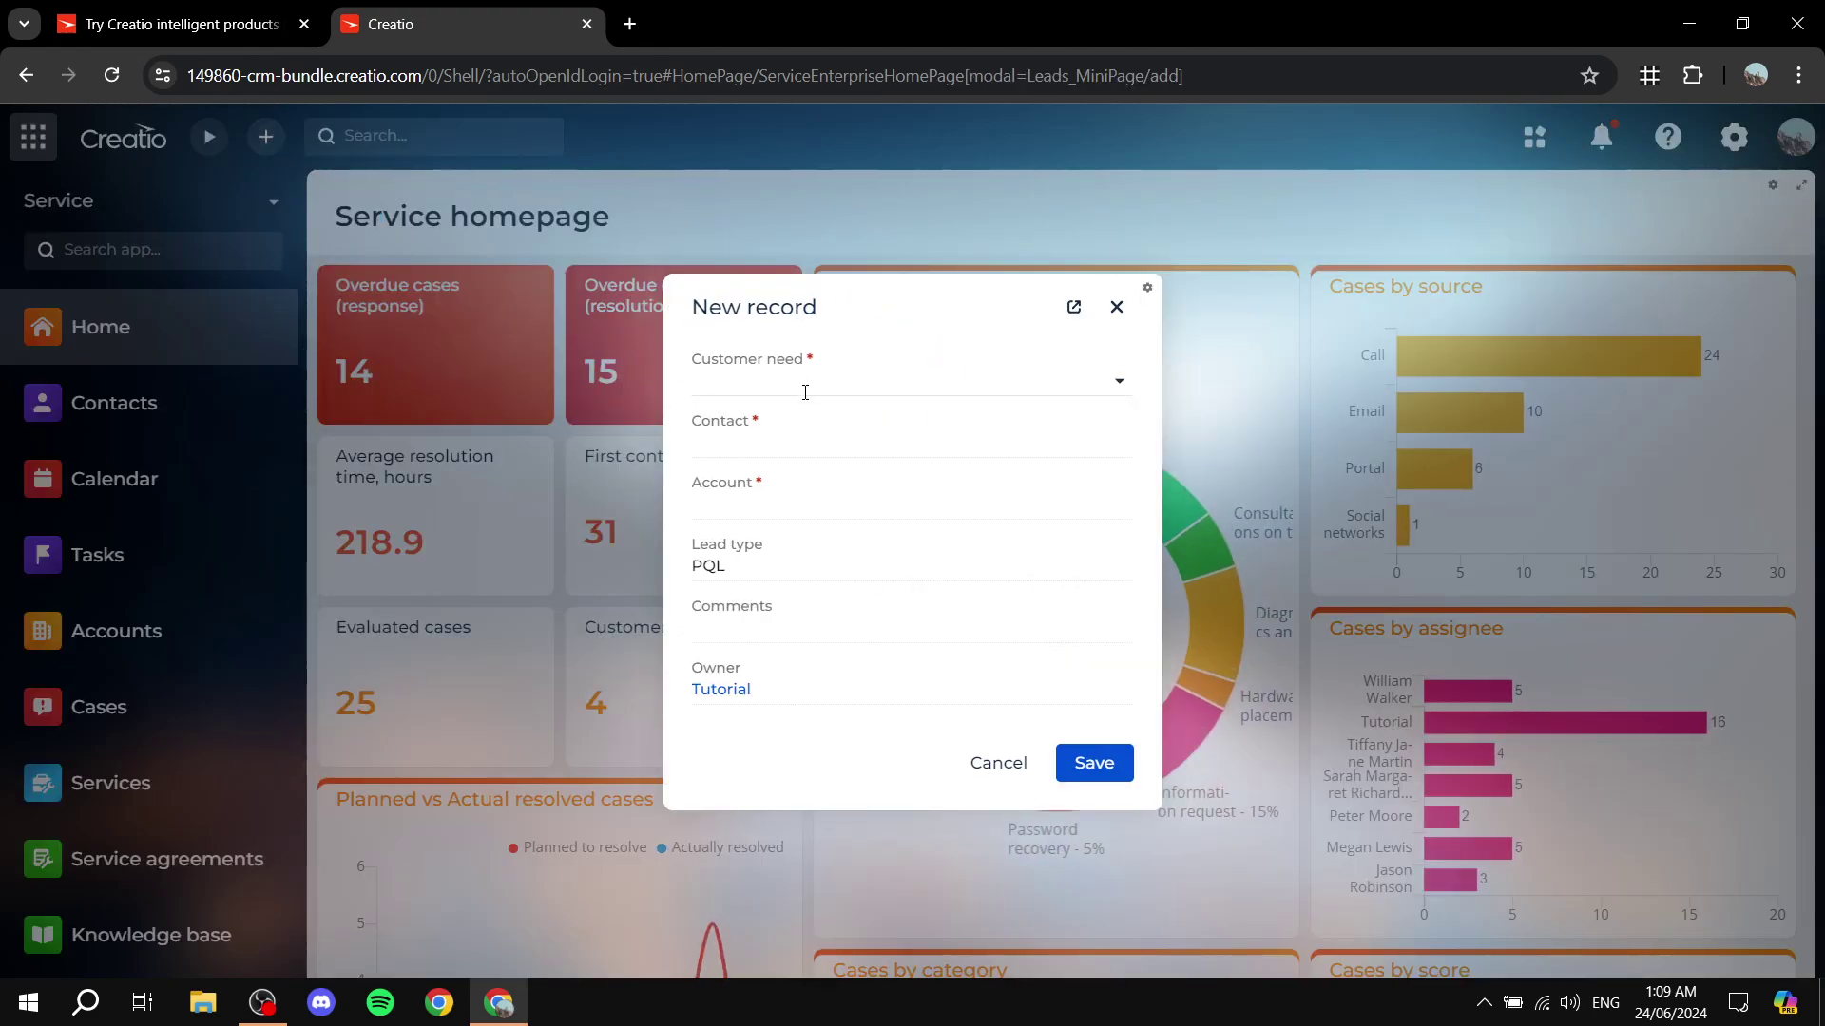
View the new lead's Customer need options and close the record without saving.
left_click(808, 385)
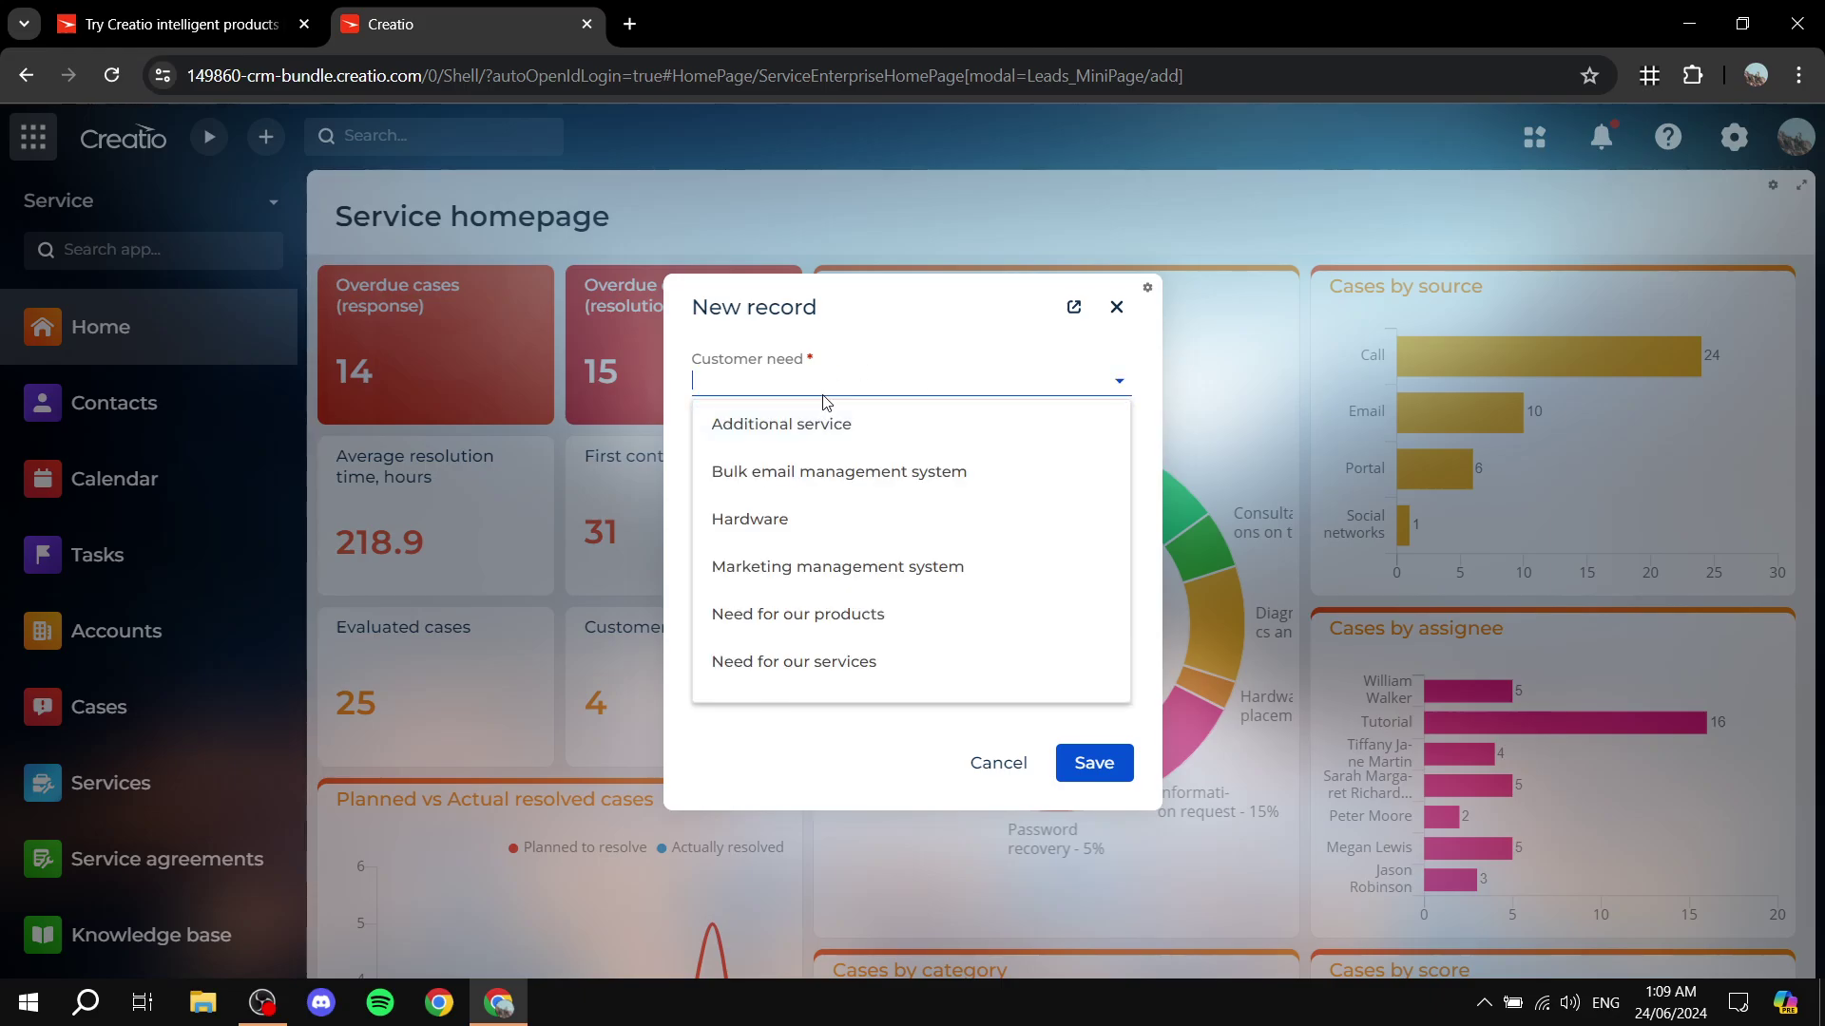
left_click(842, 373)
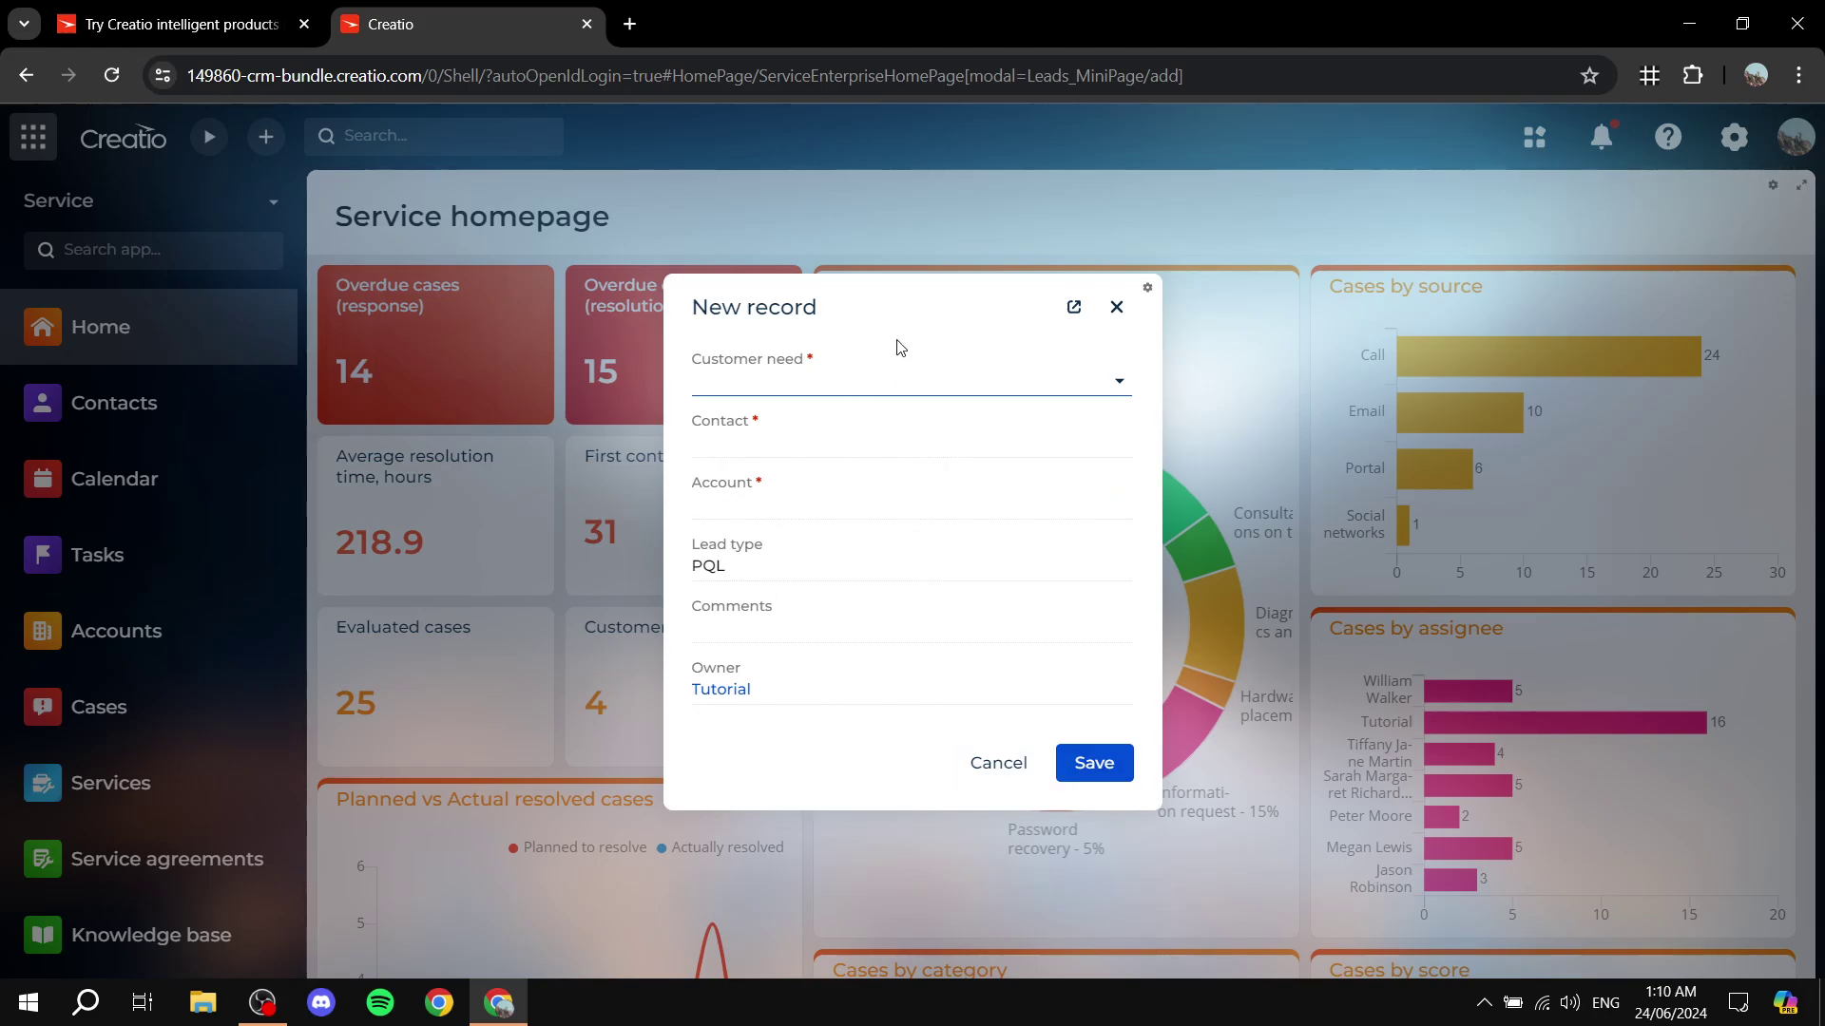
left_click(1117, 307)
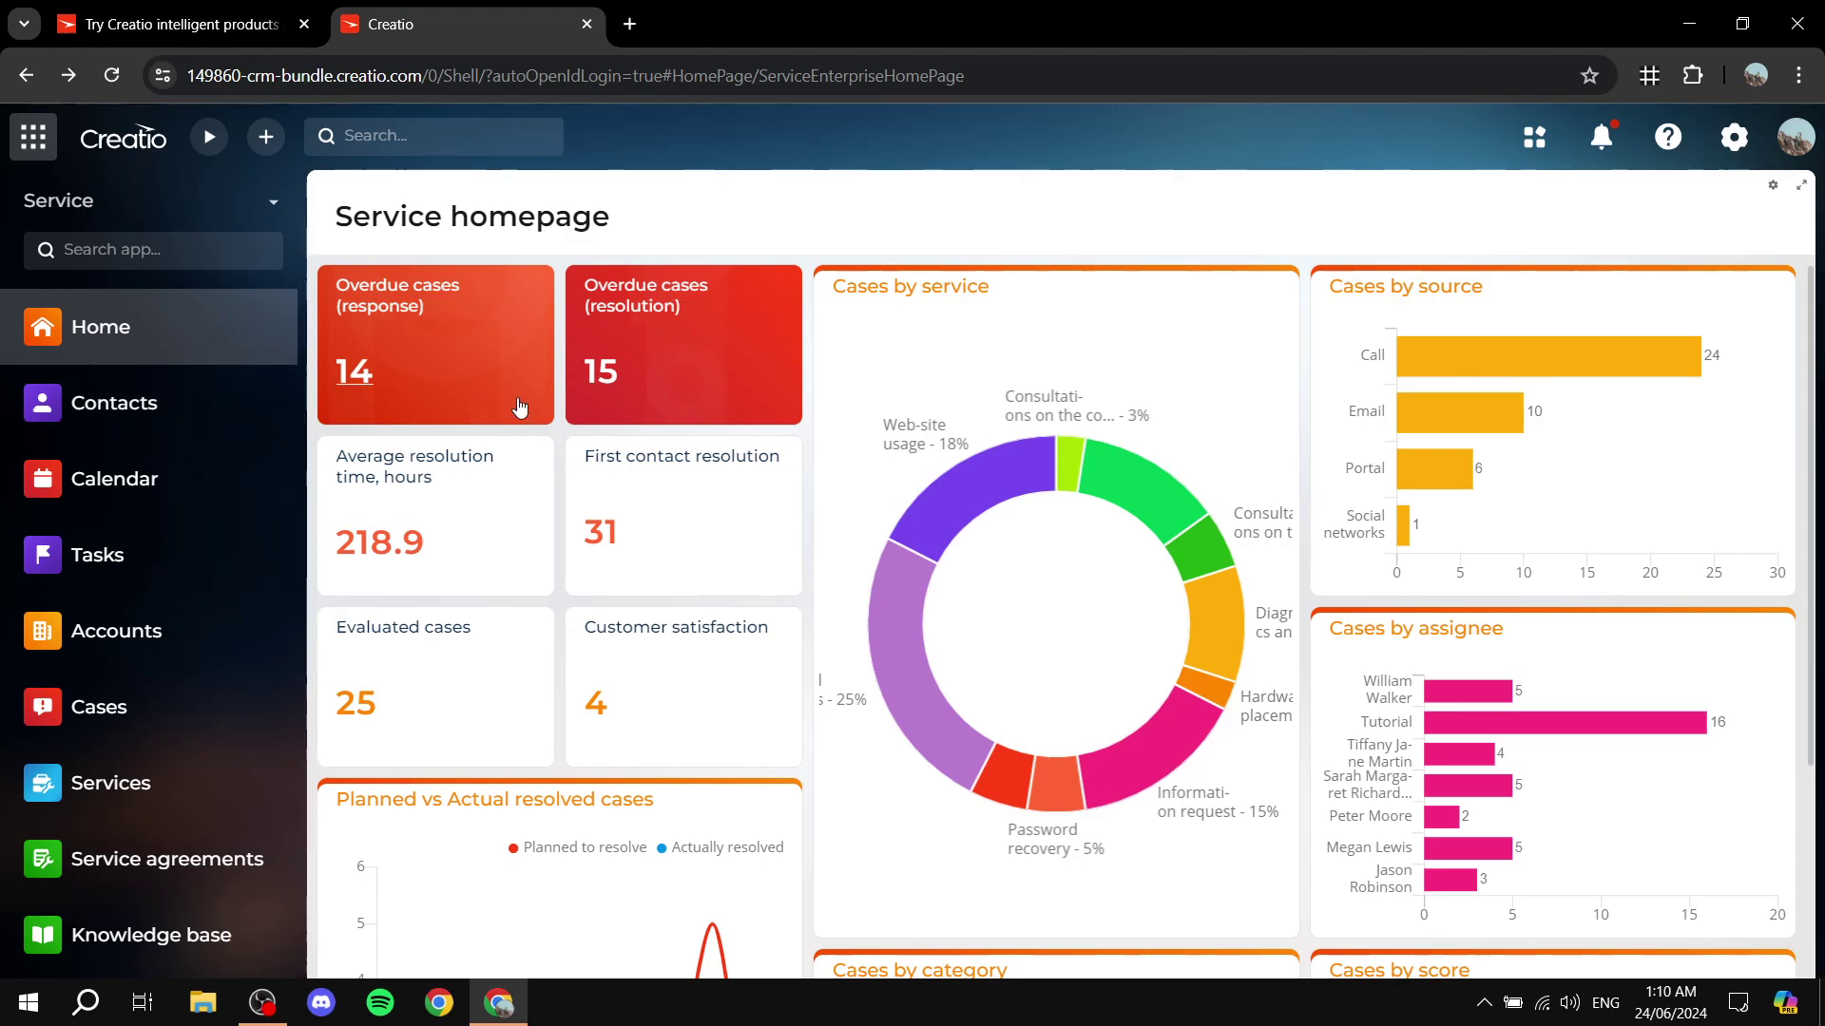
Look over the case charts and indicators on the Service homepage.
left_click(163, 333)
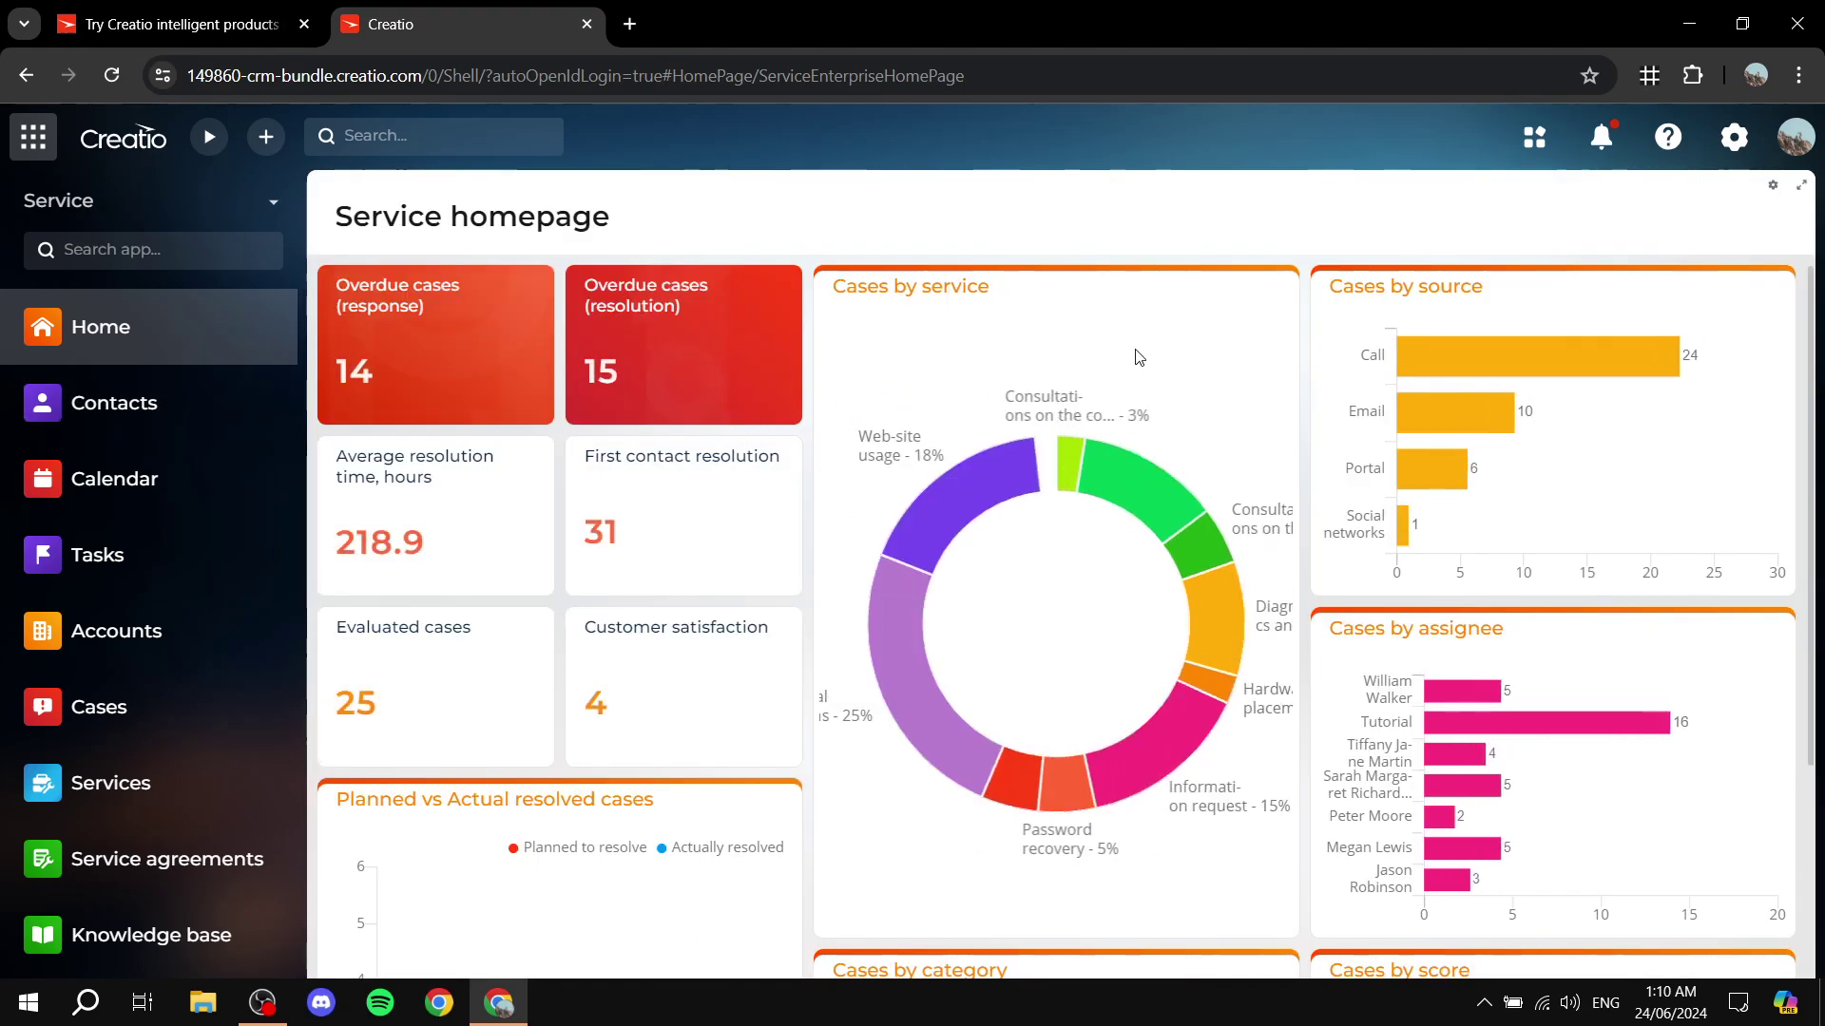
scroll(1131, 380, "down", 3)
scroll(1043, 415, "up", 3)
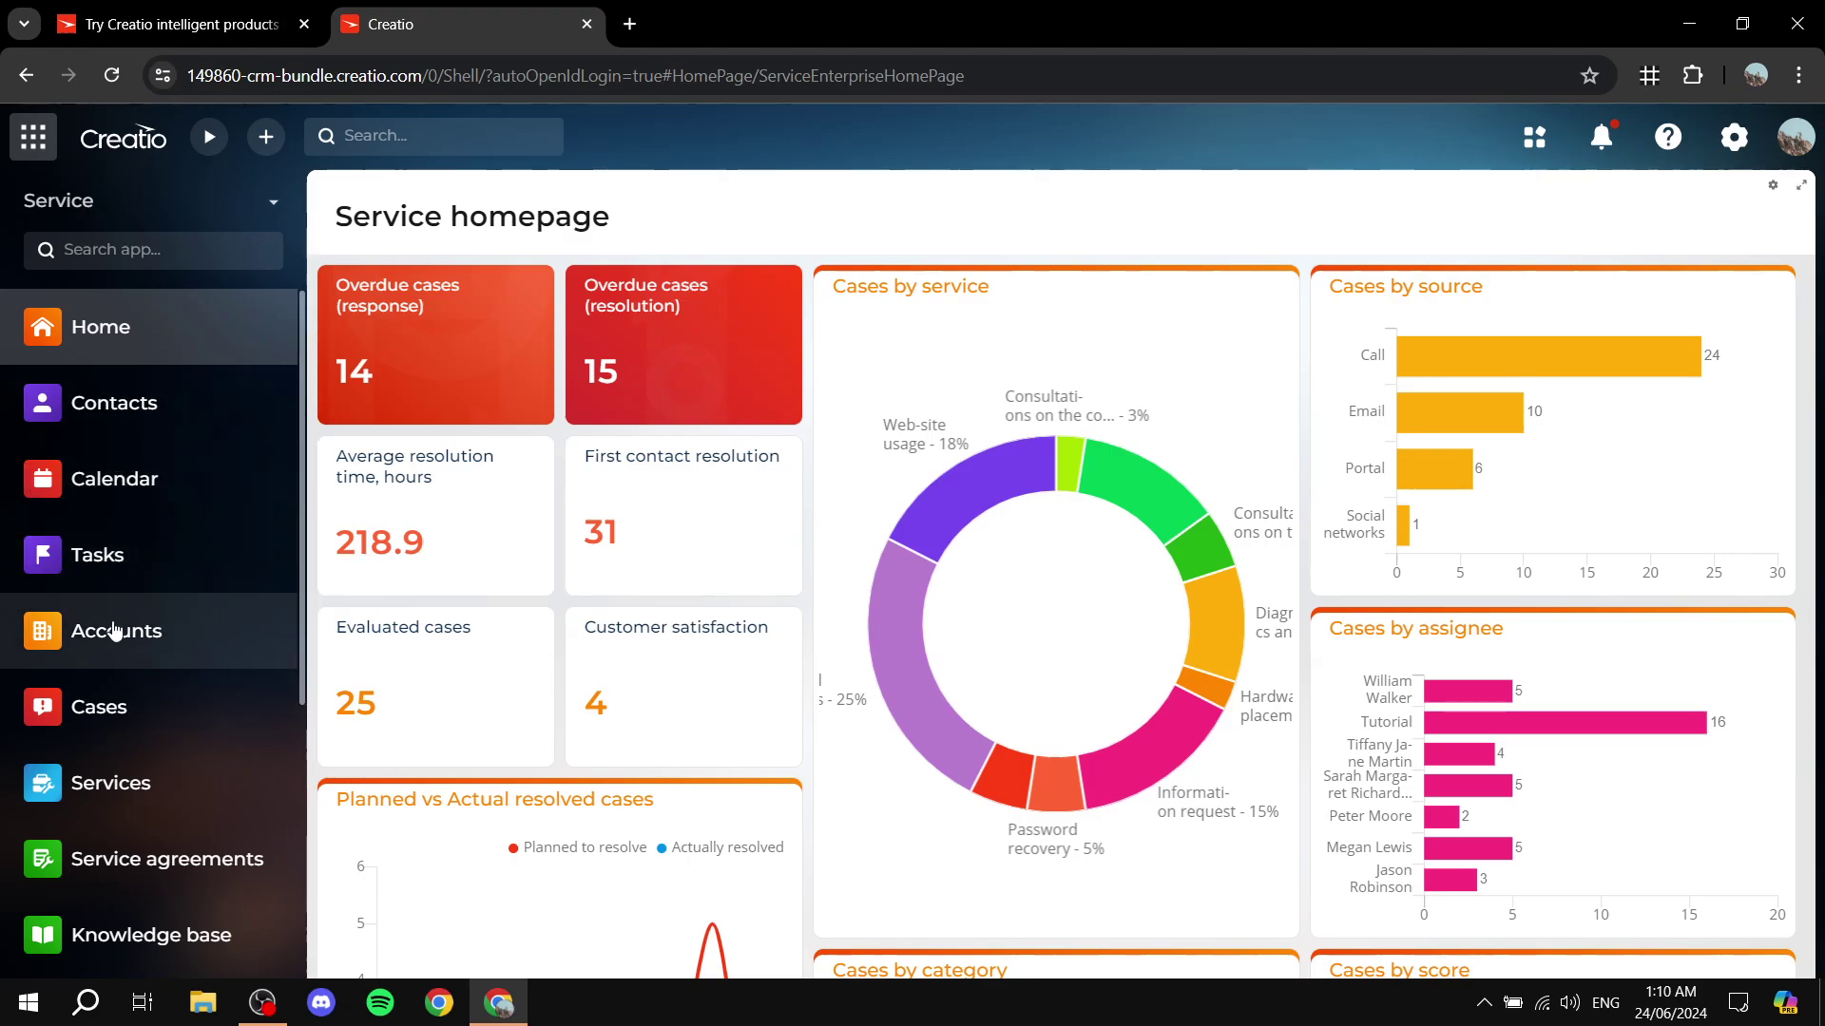
Open the Contacts section, look through its list of contacts, and return to the Service homepage.
left_click(134, 419)
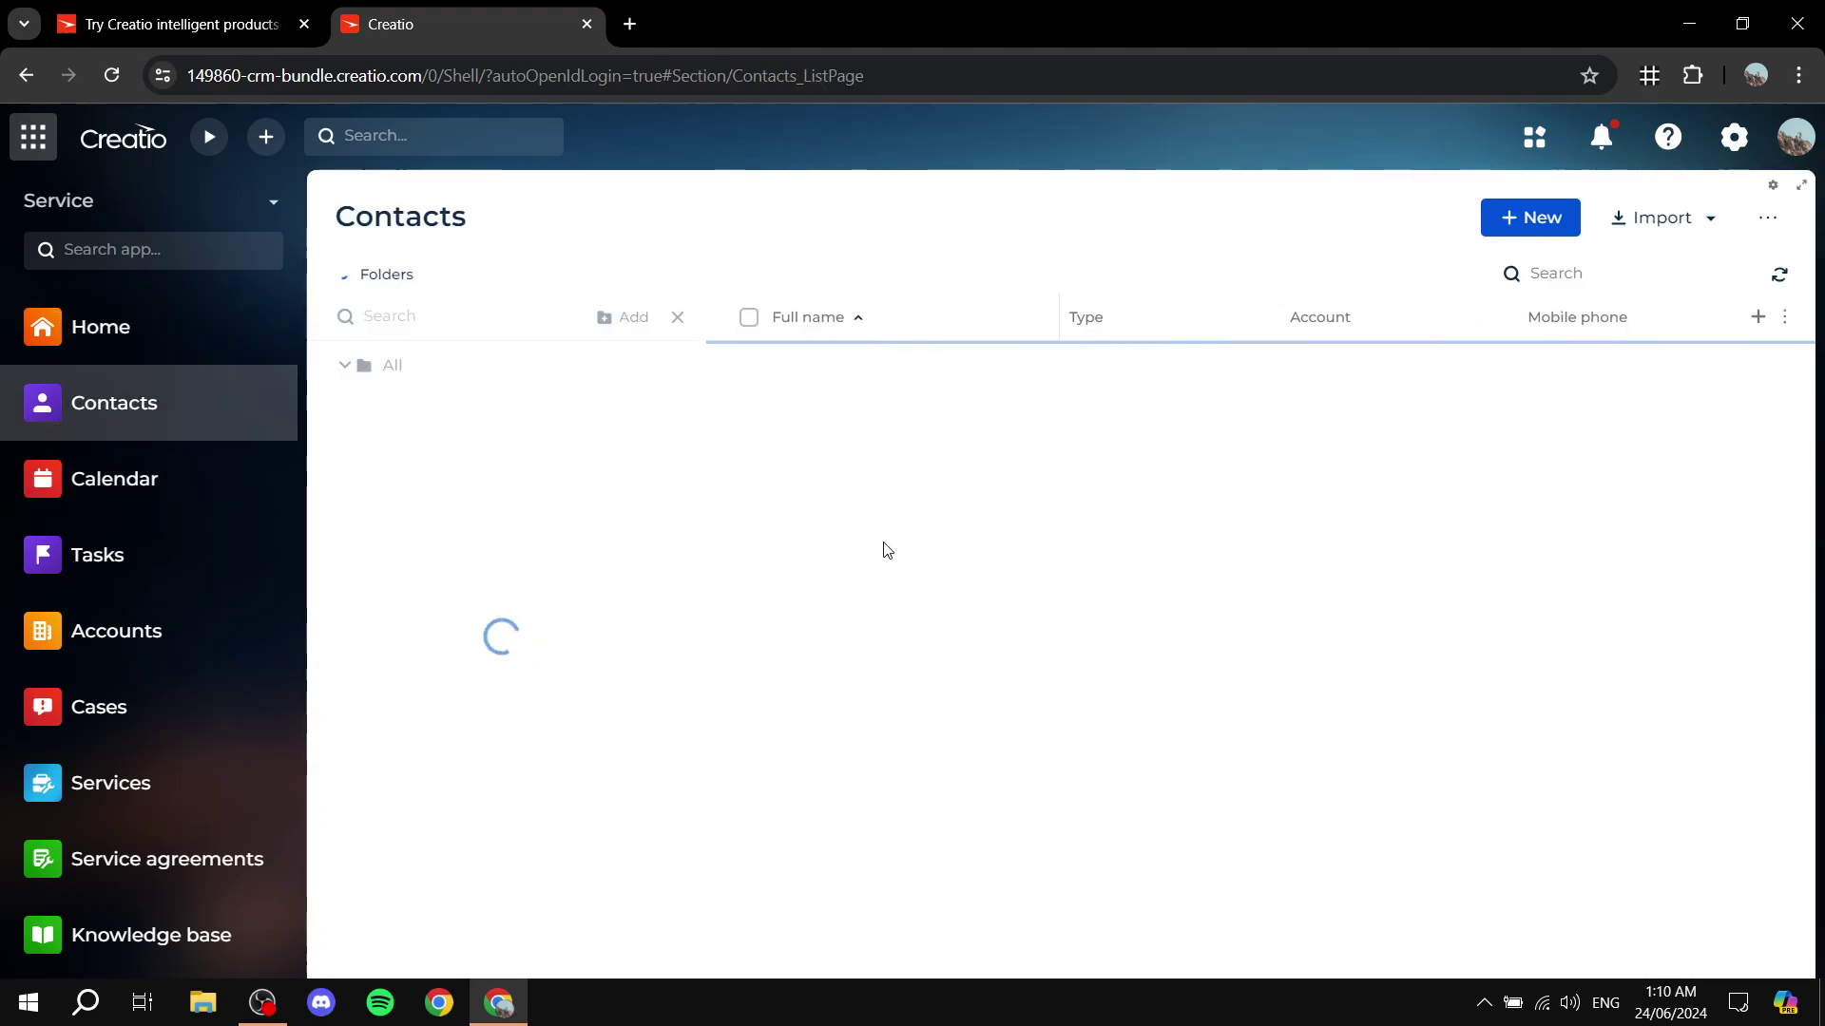
scroll(1072, 506, "down", 8)
scroll(1055, 518, "up", 8)
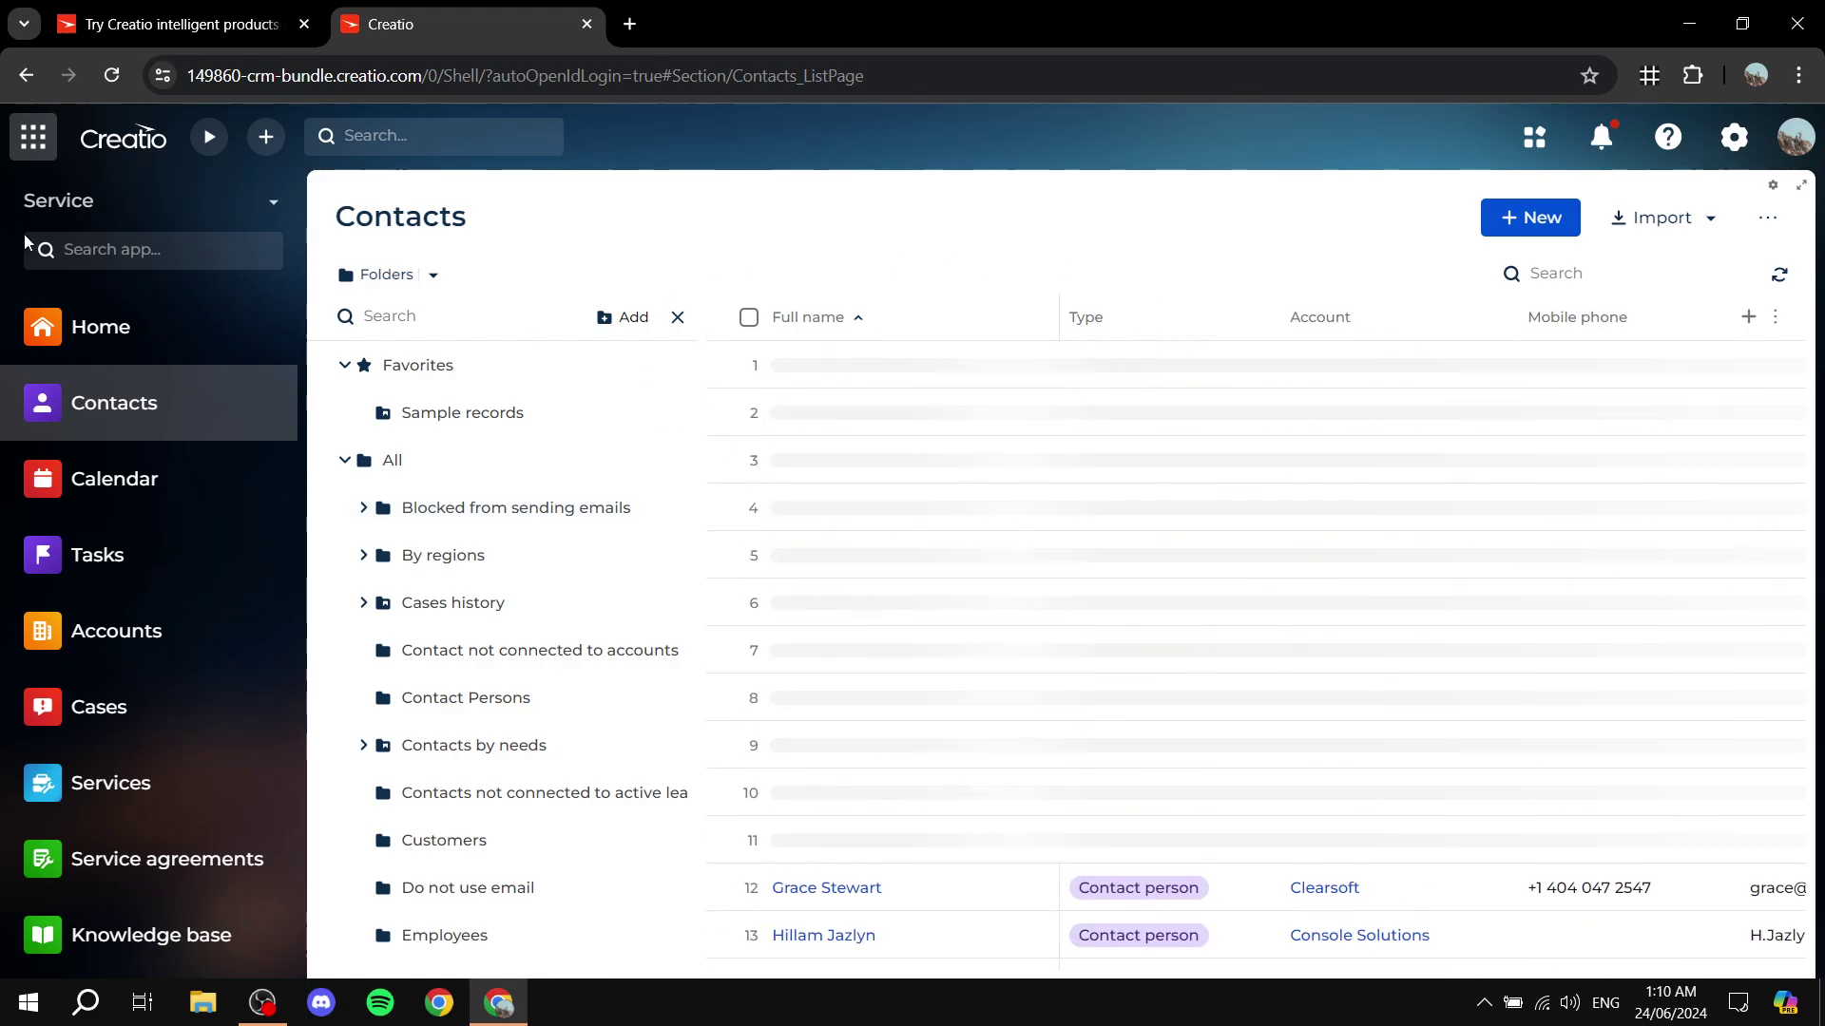
left_click(83, 331)
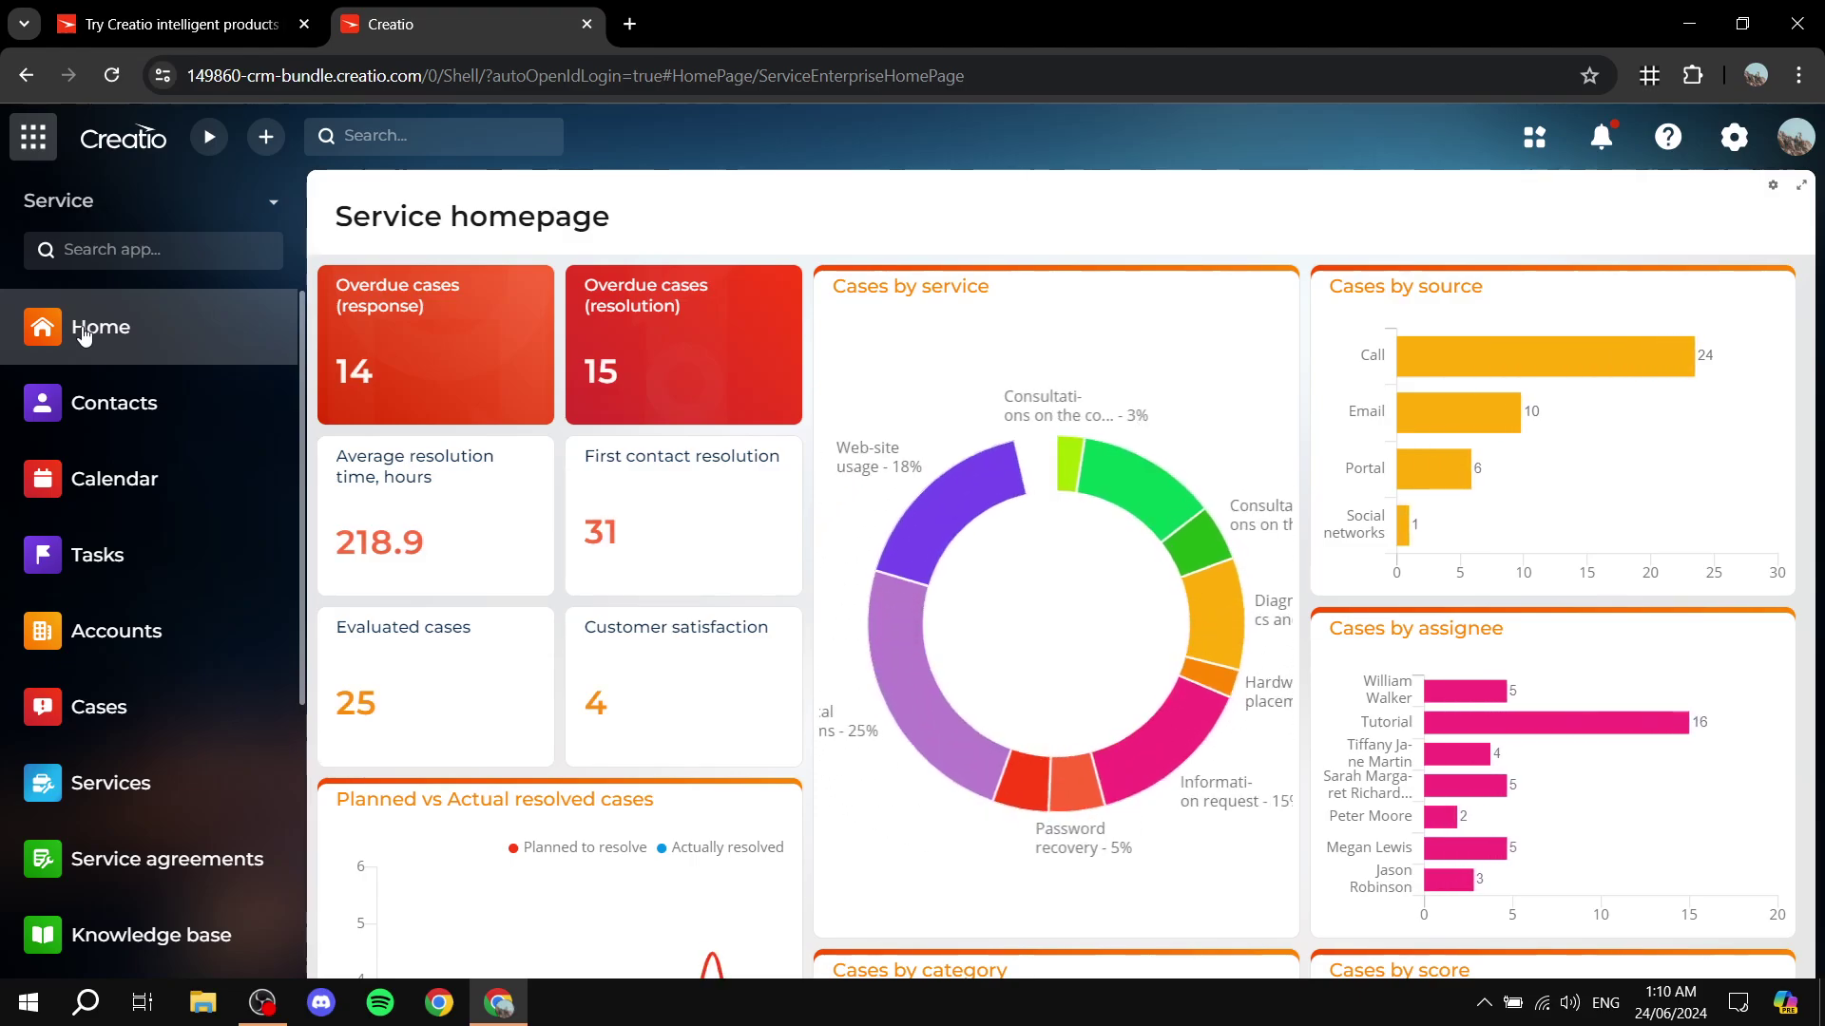